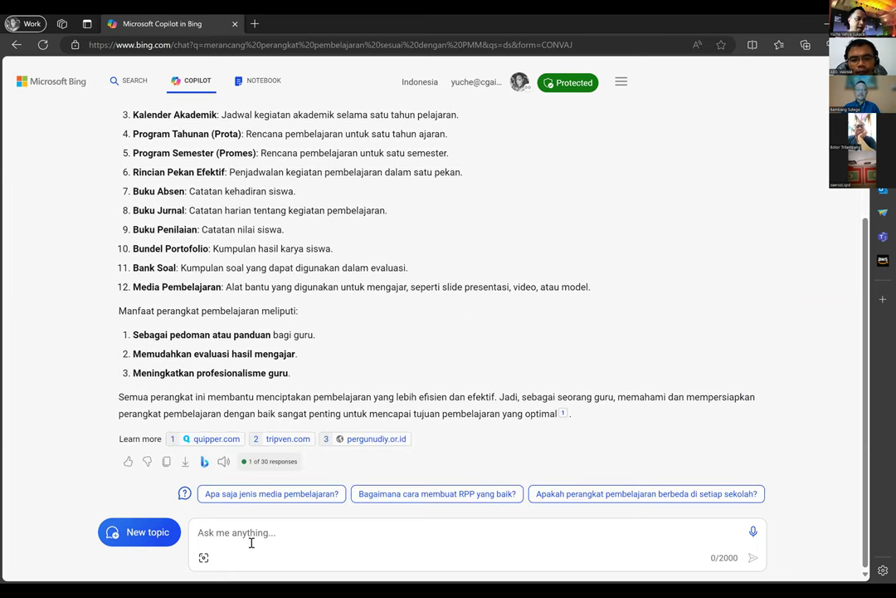
{"action": "scroll", "coordinate": [251, 542], "scroll_direction": "up", "scroll_amount": 3}
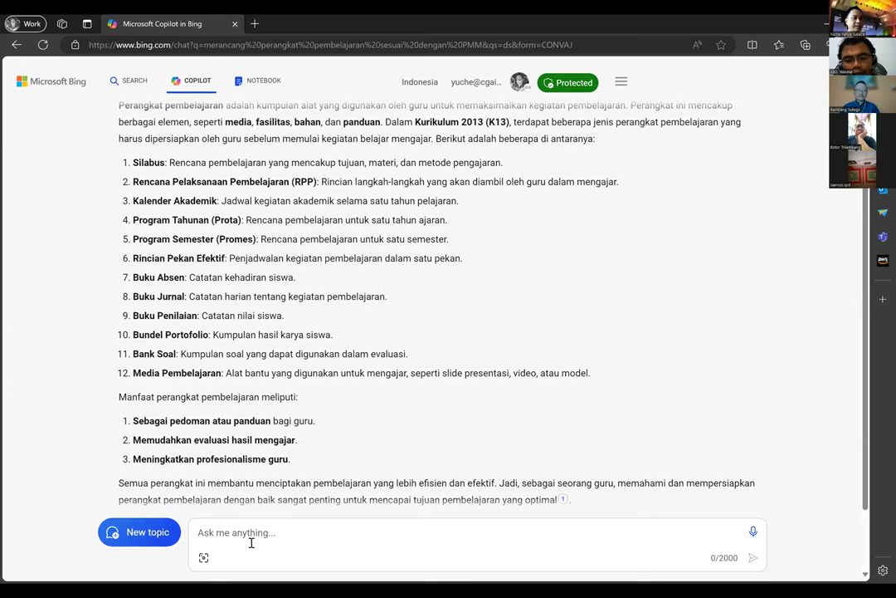
{"action": "scroll", "coordinate": [250, 542], "scroll_direction": "up", "scroll_amount": 1}
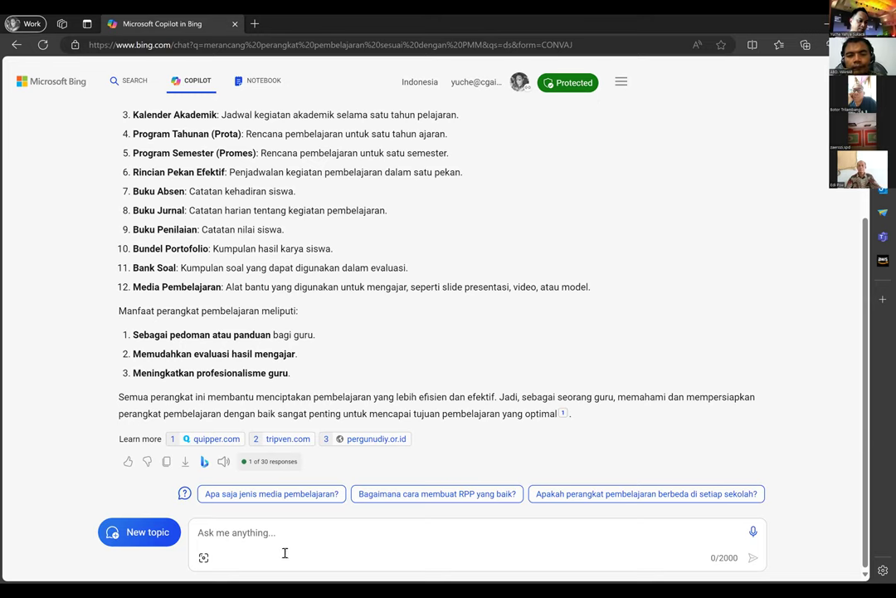
Step: Send Copilot the follow-up question 'bagaimana untuk perangkat pembelajaran di kurikulum merdeka'
{"action": "left_click", "coordinate": [284, 545]}
{"action": "type", "text": "bagaimana jika per"}
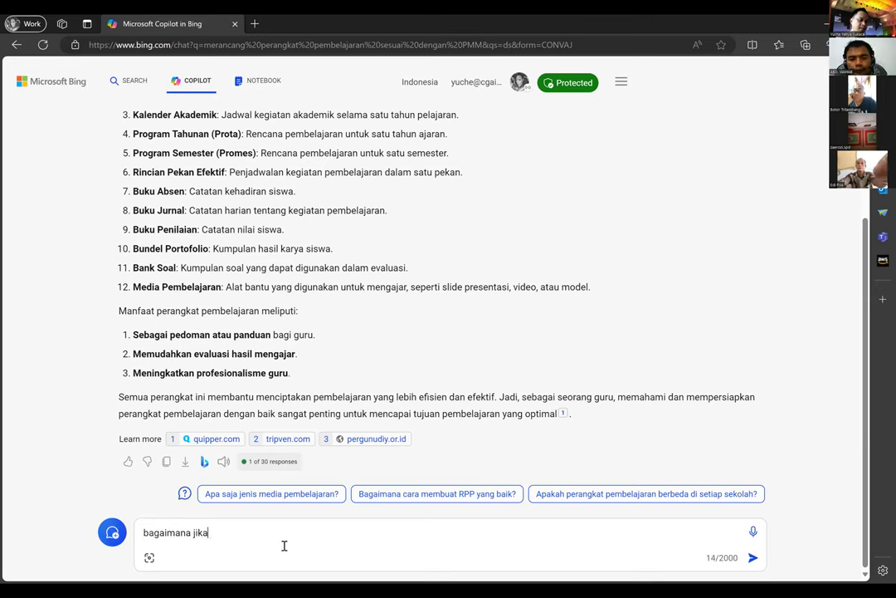
{"action": "key", "text": "BackSpace"}
{"action": "key", "text": "BackSpace"}
{"action": "key", "text": "BackSpace"}
{"action": "key", "text": "BackSpace"}
{"action": "key", "text": "BackSpace"}
{"action": "key", "text": "BackSpace"}
{"action": "key", "text": "BackSpace"}
{"action": "key", "text": "BackSpace"}
{"action": "type", "text": "untuk per"}
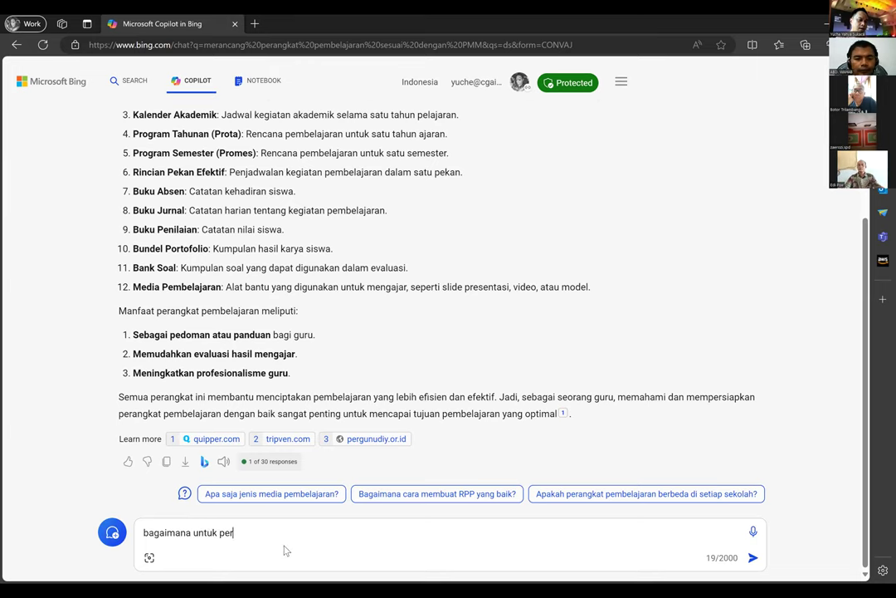
{"action": "type", "text": "angkat pembelajaran"}
{"action": "key", "text": "BackSpace"}
{"action": "key", "text": "BackSpace"}
{"action": "key", "text": "BackSpace"}
{"action": "type", "text": "ran di kurikuolum"}
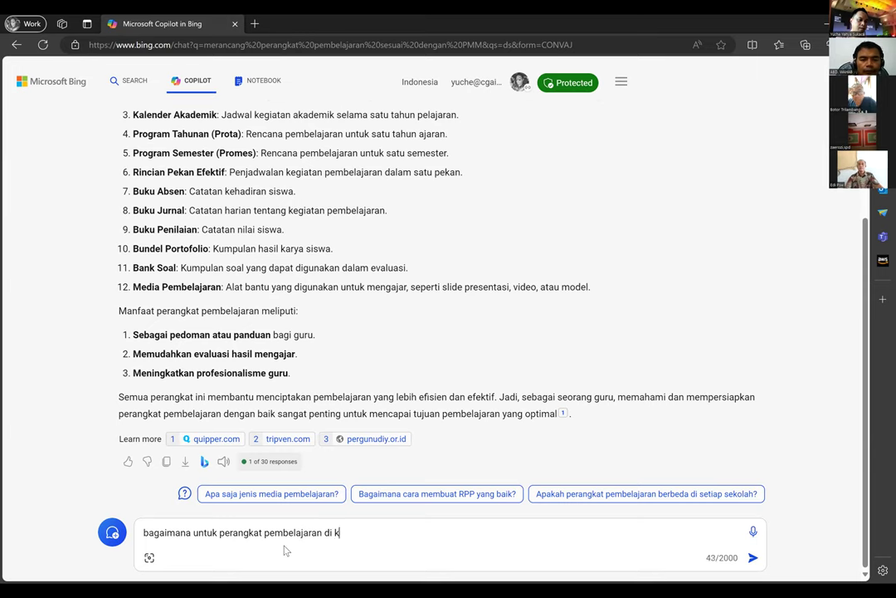
{"action": "key", "text": "BackSpace"}
{"action": "key", "text": "BackSpace"}
{"action": "key", "text": "BackSpace"}
{"action": "key", "text": "BackSpace"}
{"action": "key", "text": "BackSpace"}
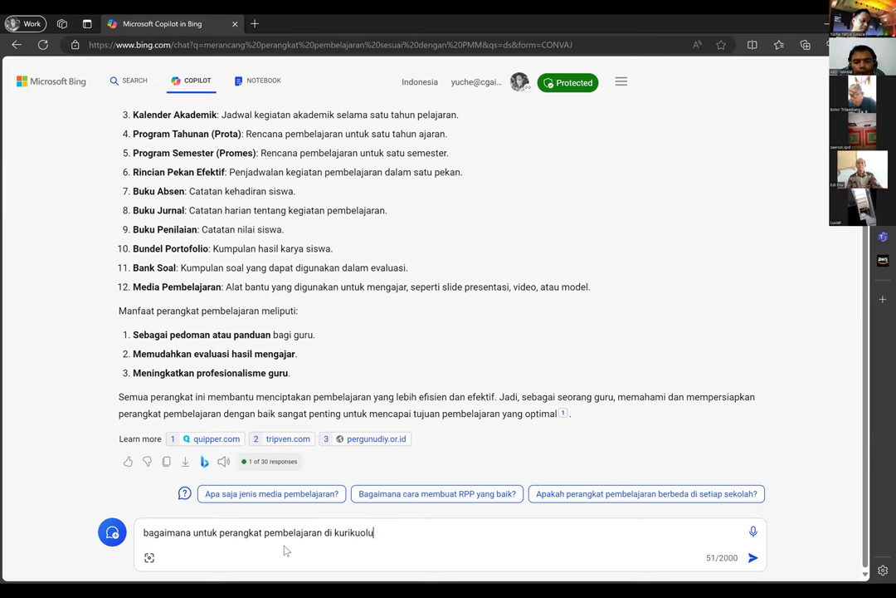
{"action": "type", "text": "lum merdeka"}
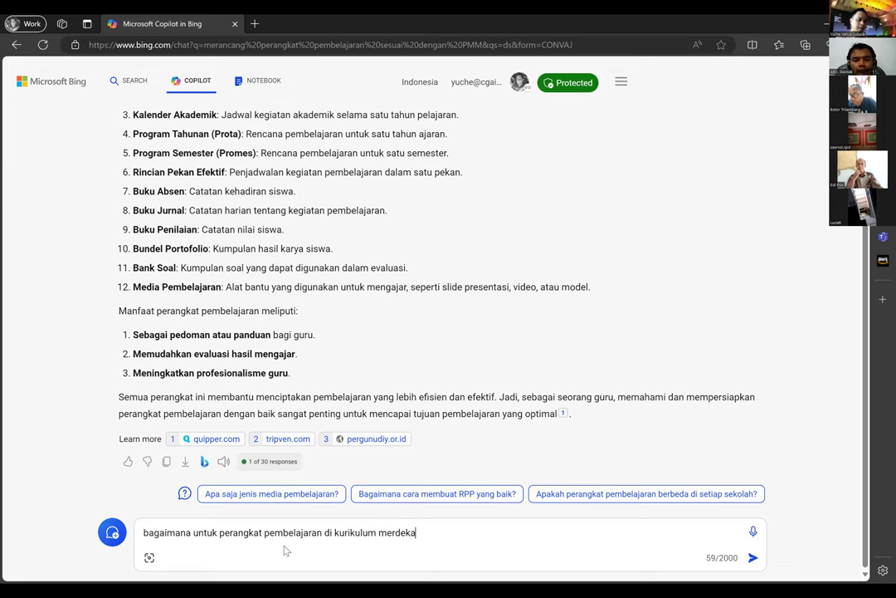
{"action": "key", "text": "Return"}
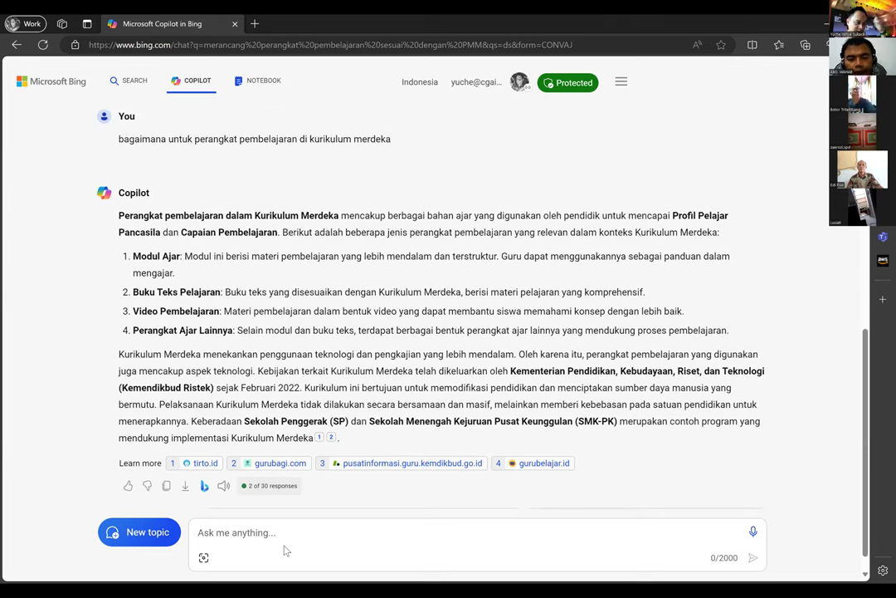
{"action": "scroll", "coordinate": [285, 550], "scroll_direction": "up", "scroll_amount": 4}
{"action": "scroll", "coordinate": [285, 550], "scroll_direction": "up", "scroll_amount": 3}
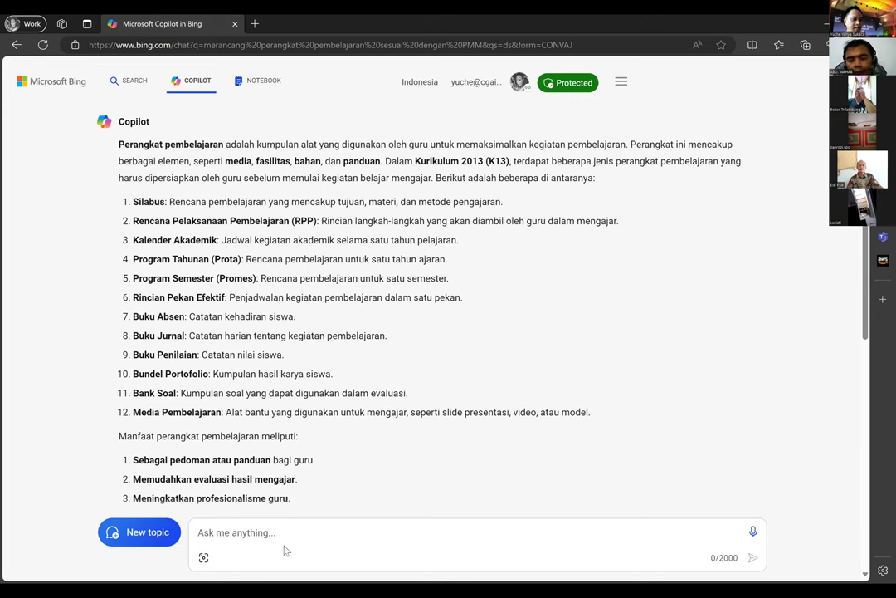
{"action": "scroll", "coordinate": [284, 550], "scroll_direction": "up", "scroll_amount": 1}
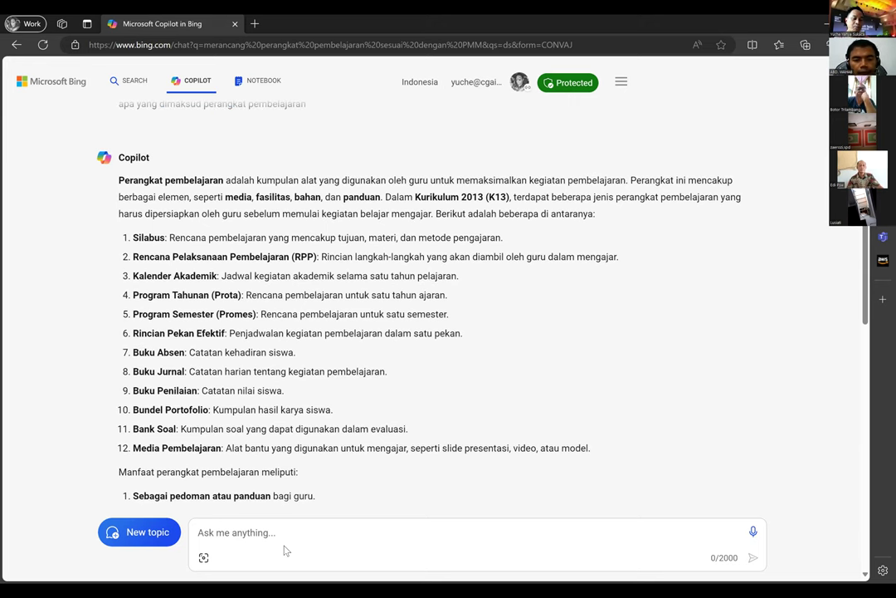
{"action": "scroll", "coordinate": [285, 549], "scroll_direction": "down", "scroll_amount": 5}
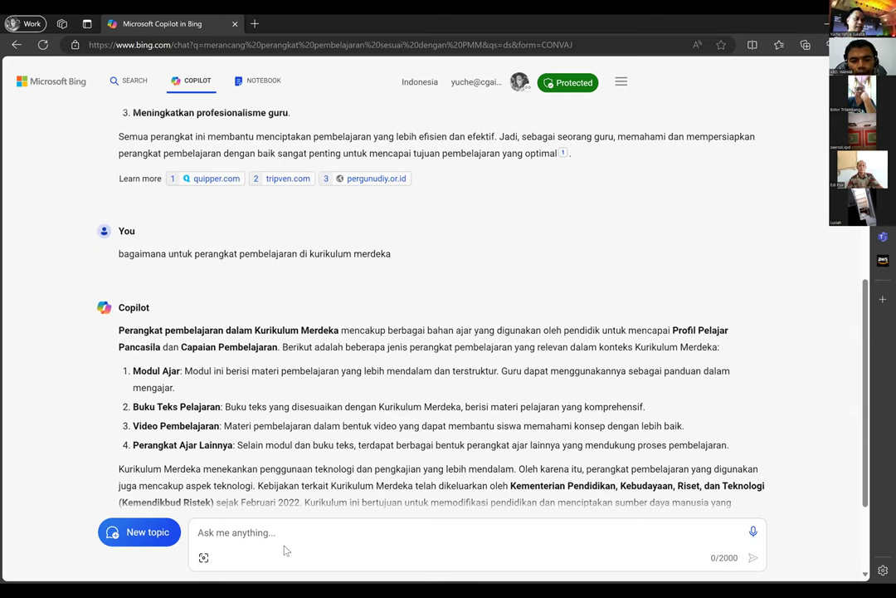
{"action": "scroll", "coordinate": [285, 549], "scroll_direction": "down", "scroll_amount": 2}
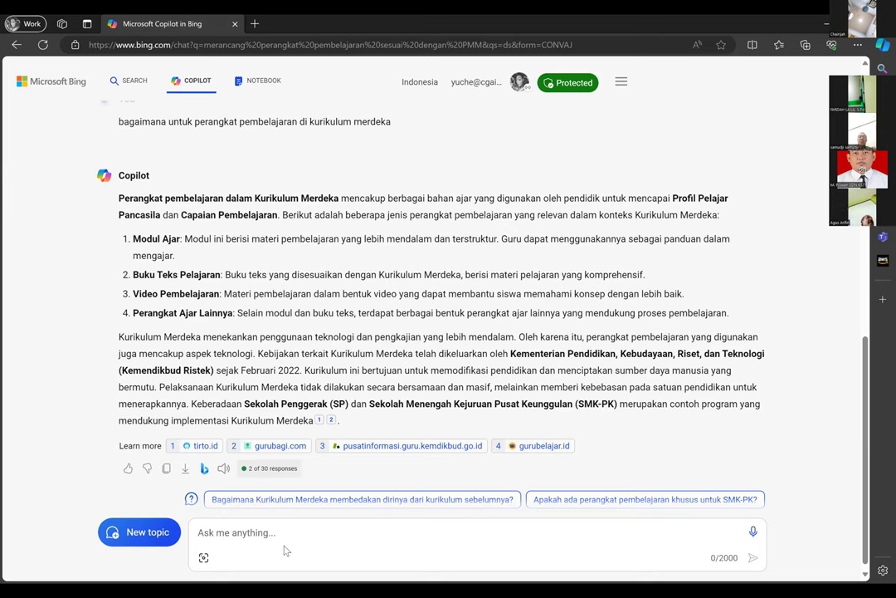
{"action": "scroll", "coordinate": [284, 550], "scroll_direction": "down", "scroll_amount": 1}
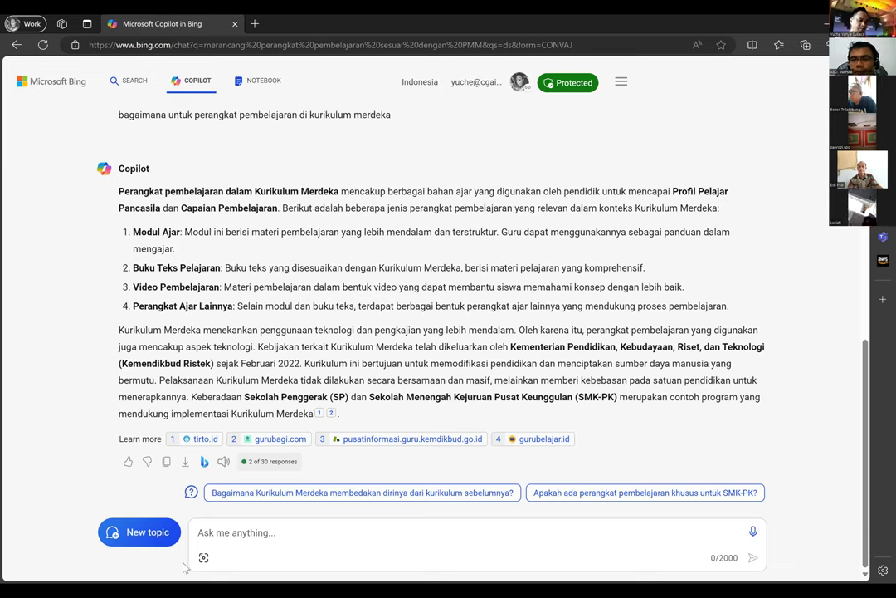
{"action": "left_click", "coordinate": [314, 541]}
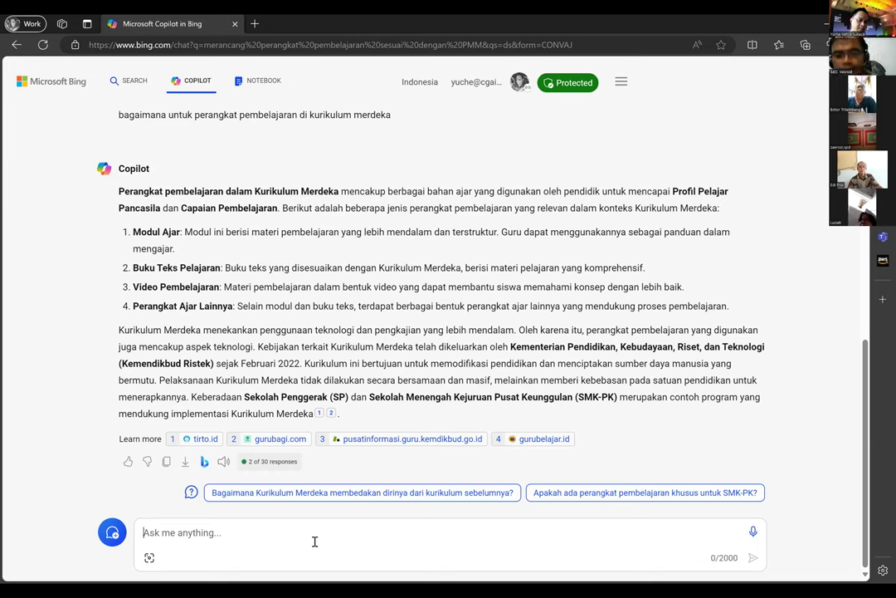
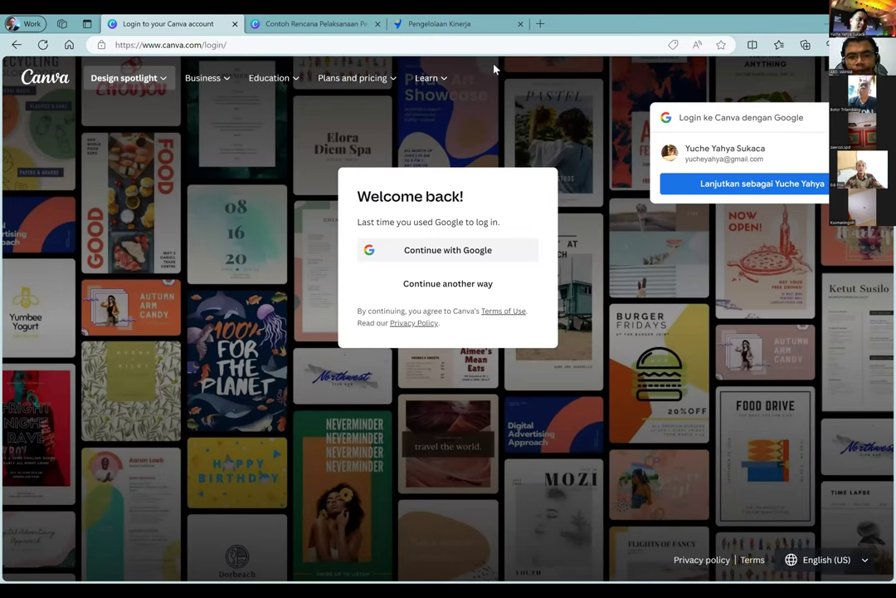
Step: Replace the login page address with canva.com to load the Canva home page
{"action": "mouse_move", "coordinate": [418, 71]}
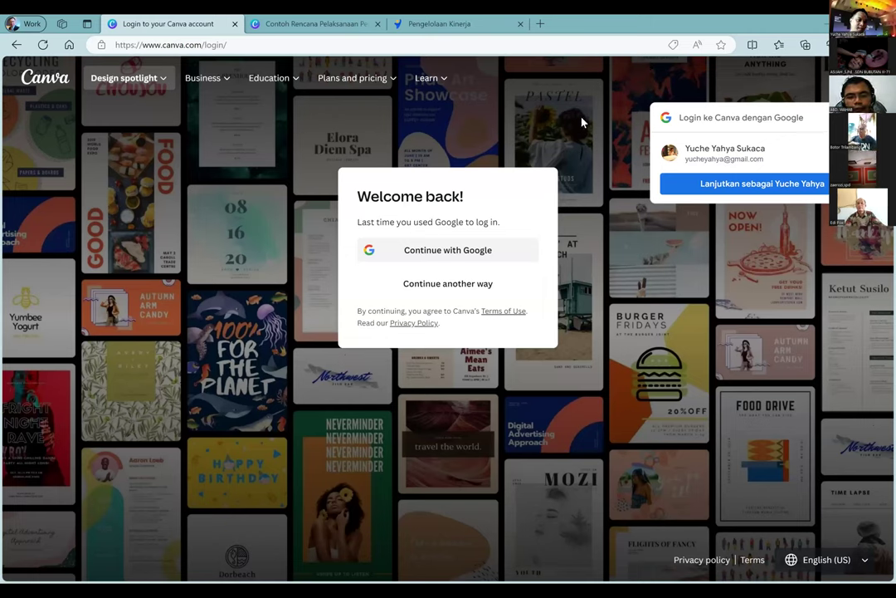
{"action": "left_click", "coordinate": [272, 45]}
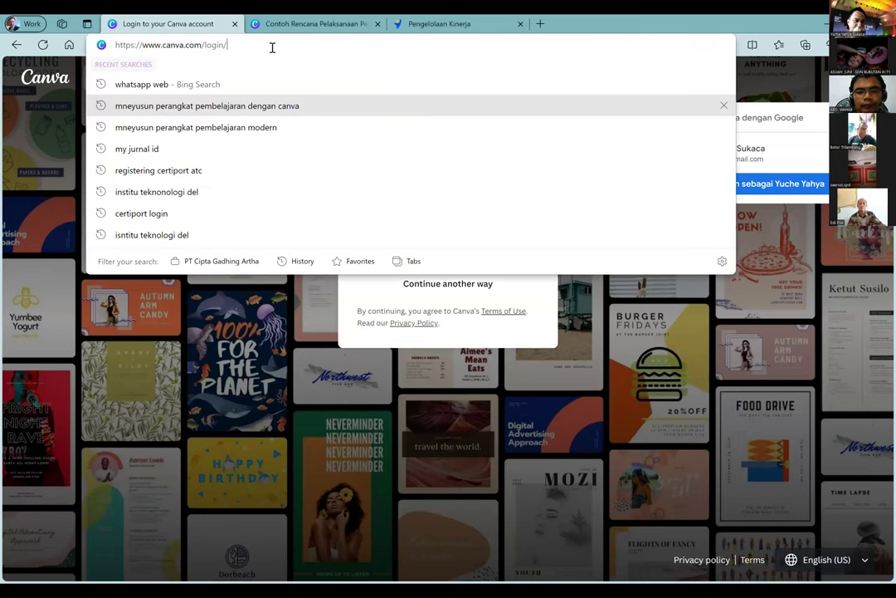
{"action": "key", "text": "ctrl+a"}
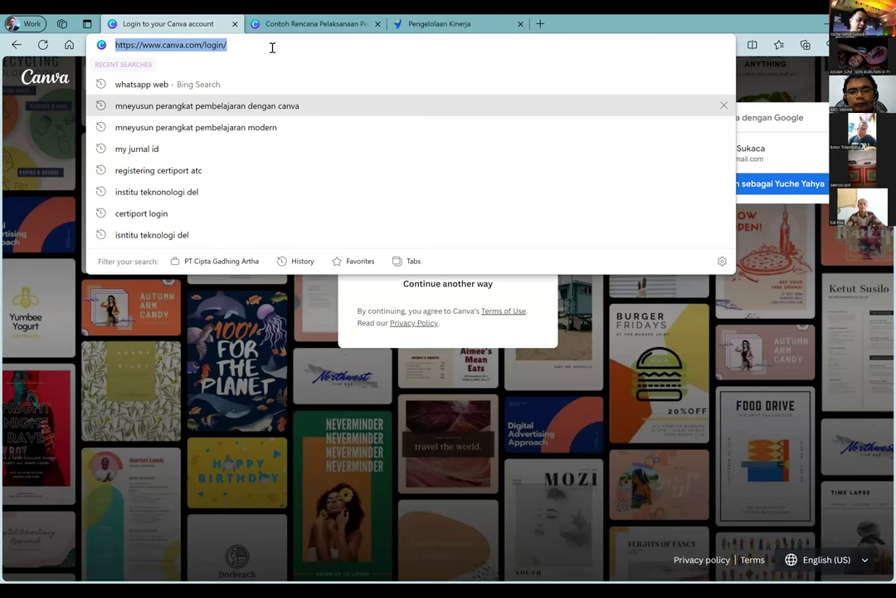
{"action": "key", "text": "BackSpace"}
{"action": "type", "text": "canva"}
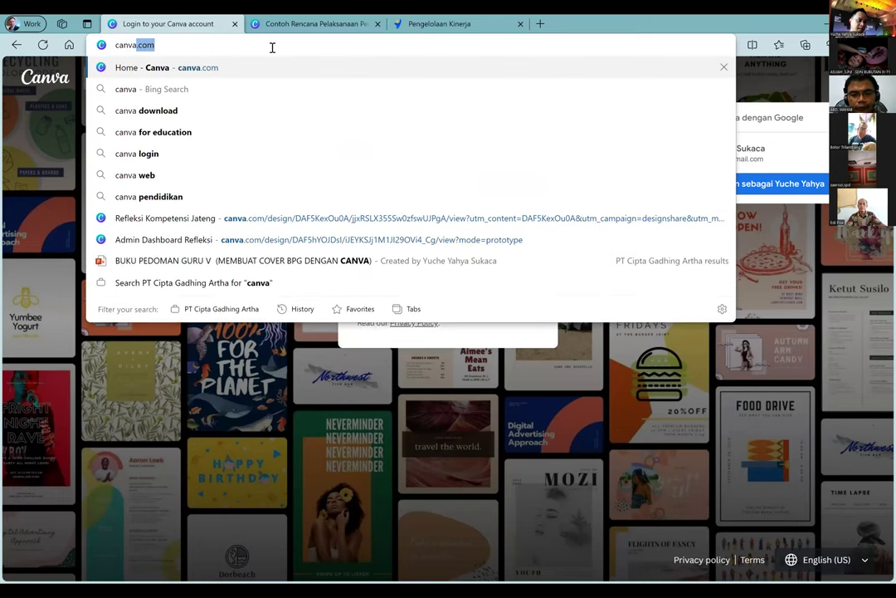
{"action": "type", "text": ".com"}
{"action": "key", "text": "Return"}
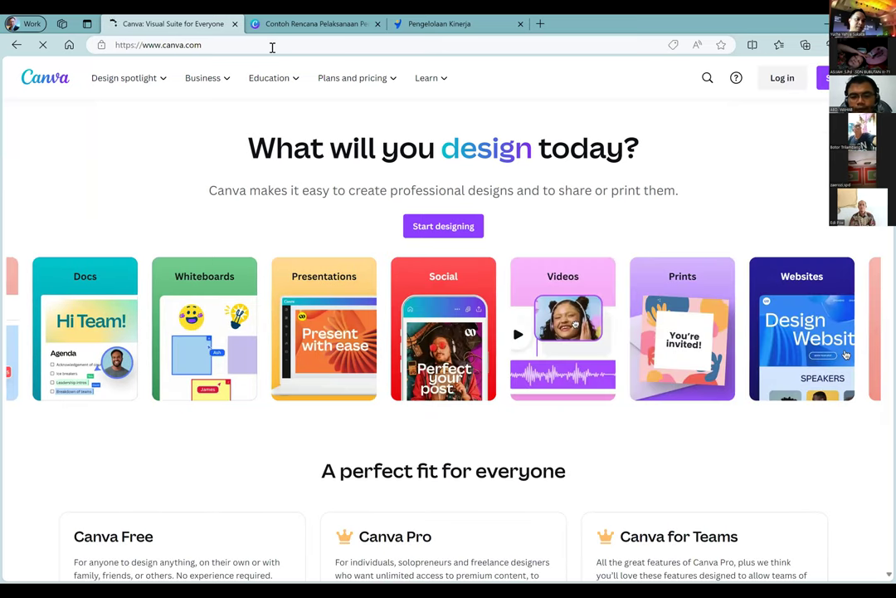
{"action": "left_click", "coordinate": [359, 83]}
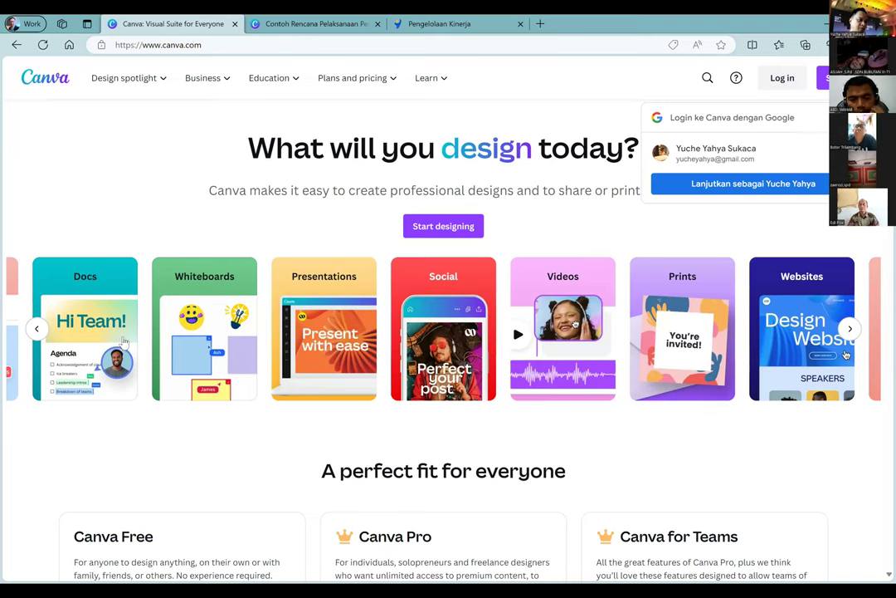
Step: Browse the design carousel, then continue signing in with the suggested Google account
{"action": "scroll", "coordinate": [170, 266], "scroll_direction": "down", "scroll_amount": 1}
{"action": "scroll", "coordinate": [247, 285], "scroll_direction": "left", "scroll_amount": 3}
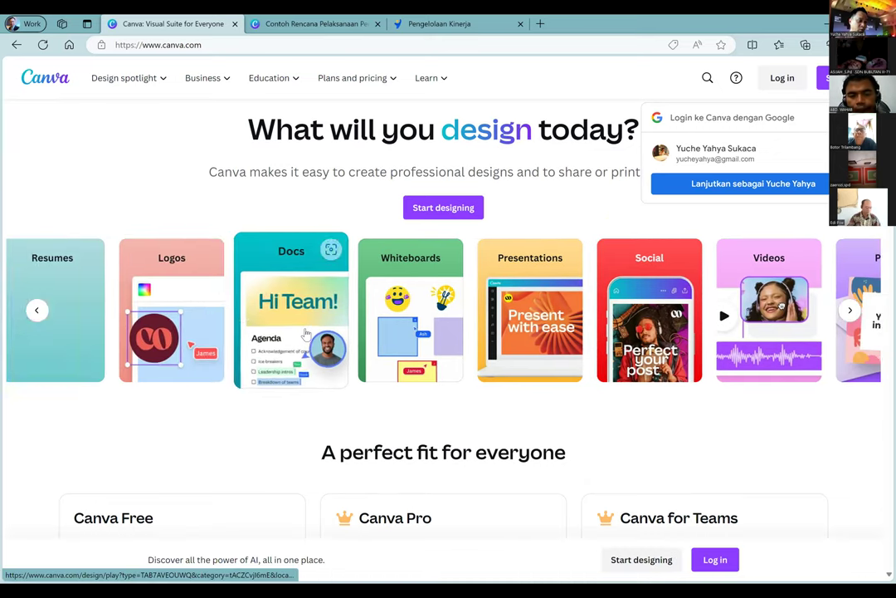
{"action": "scroll", "coordinate": [201, 288], "scroll_direction": "right", "scroll_amount": 3}
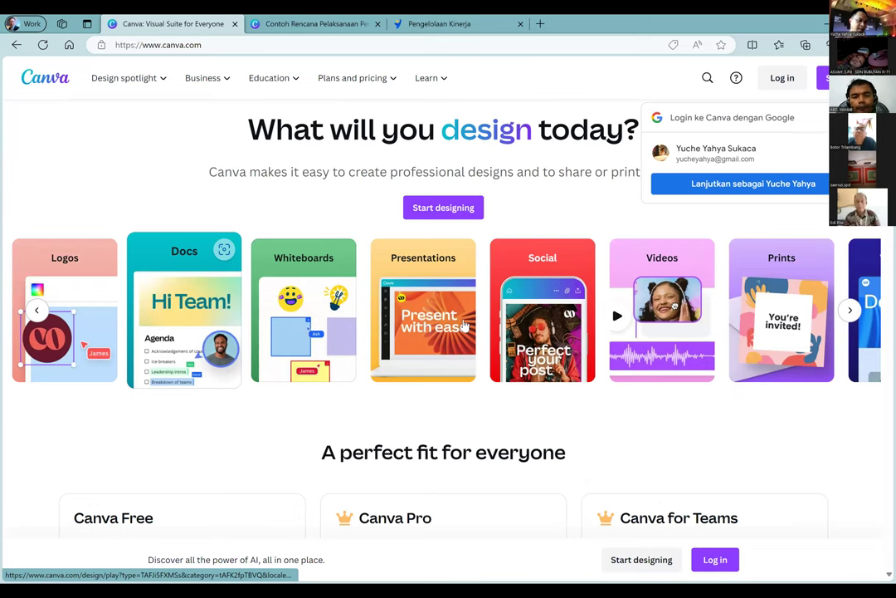
{"action": "scroll", "coordinate": [463, 325], "scroll_direction": "right", "scroll_amount": 3}
{"action": "scroll", "coordinate": [463, 324], "scroll_direction": "right", "scroll_amount": 2}
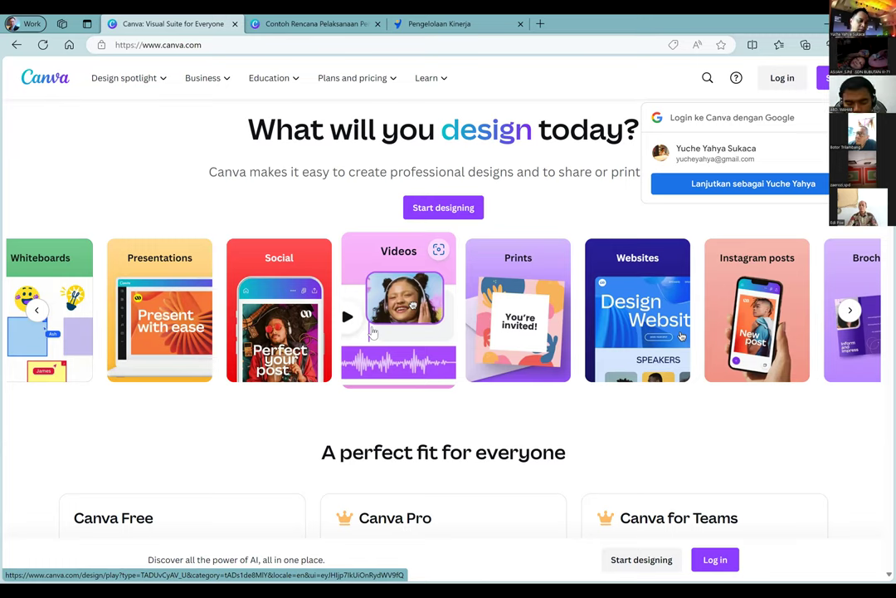
{"action": "scroll", "coordinate": [373, 332], "scroll_direction": "right", "scroll_amount": 1}
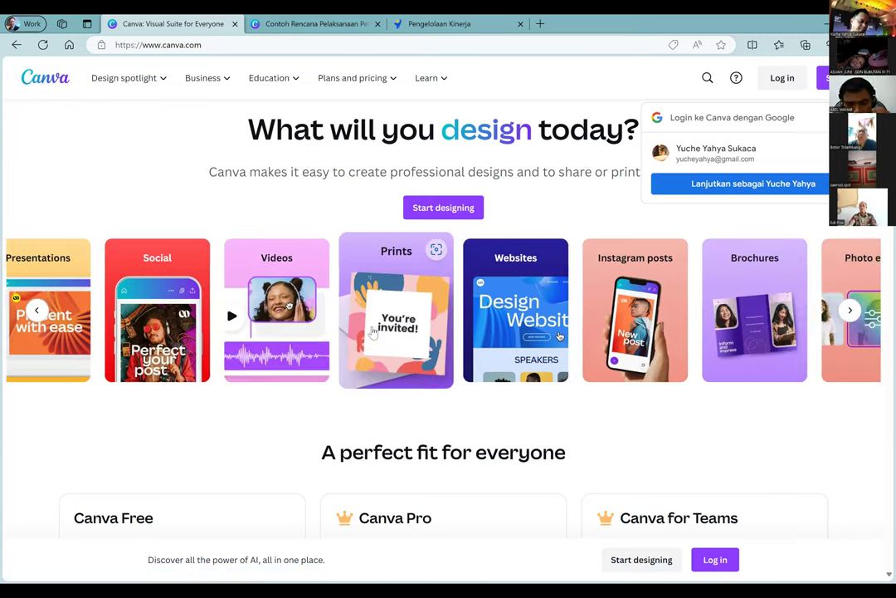
{"action": "scroll", "coordinate": [564, 339], "scroll_direction": "right", "scroll_amount": 1}
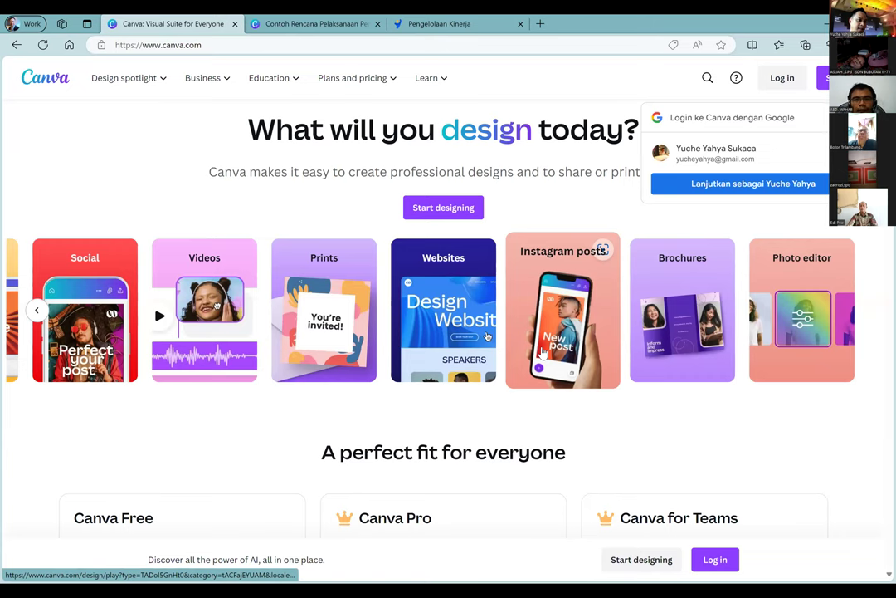
{"action": "scroll", "coordinate": [541, 351], "scroll_direction": "left", "scroll_amount": 10}
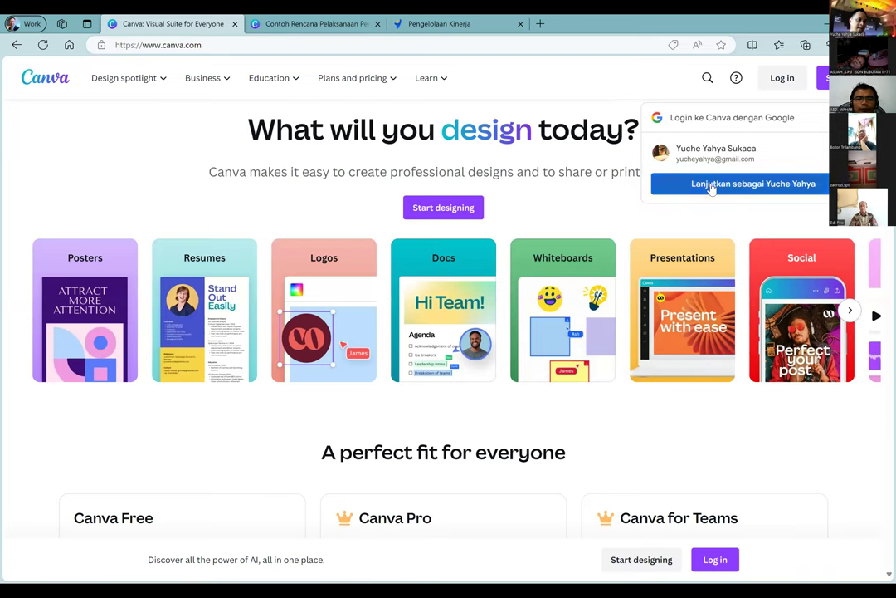
{"action": "left_click", "coordinate": [653, 189]}
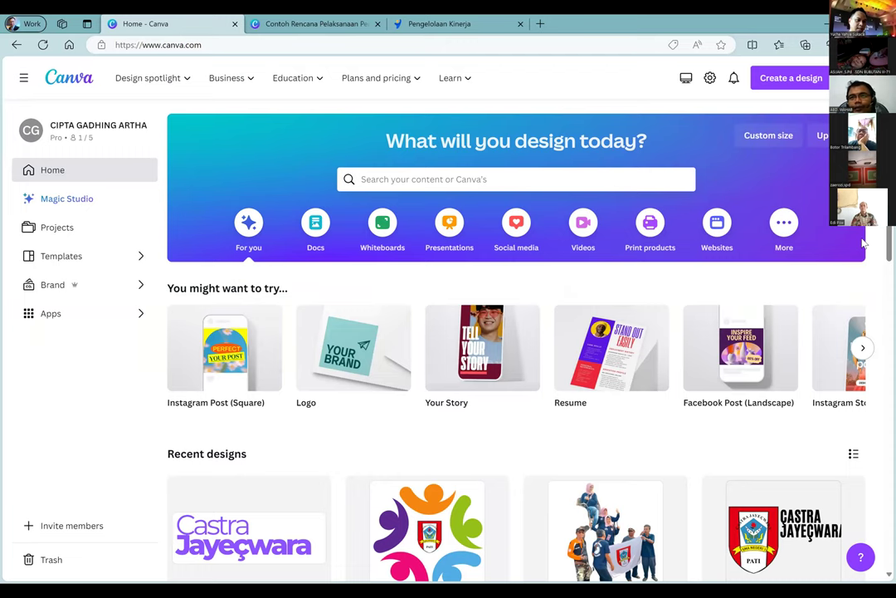
Step: Scroll over the signed-in dashboard showing suggested formats and recent designs
{"action": "scroll", "coordinate": [803, 374], "scroll_direction": "down", "scroll_amount": 1}
{"action": "scroll", "coordinate": [804, 375], "scroll_direction": "up", "scroll_amount": 1}
{"action": "scroll", "coordinate": [803, 375], "scroll_direction": "down", "scroll_amount": 1}
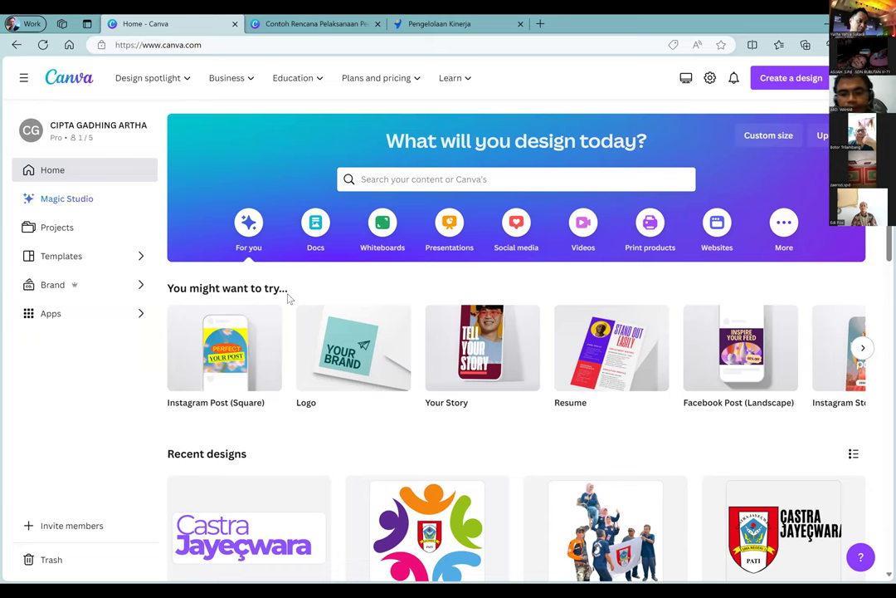
Step: Show the Docs design category and scroll through its options
{"action": "left_click", "coordinate": [317, 239]}
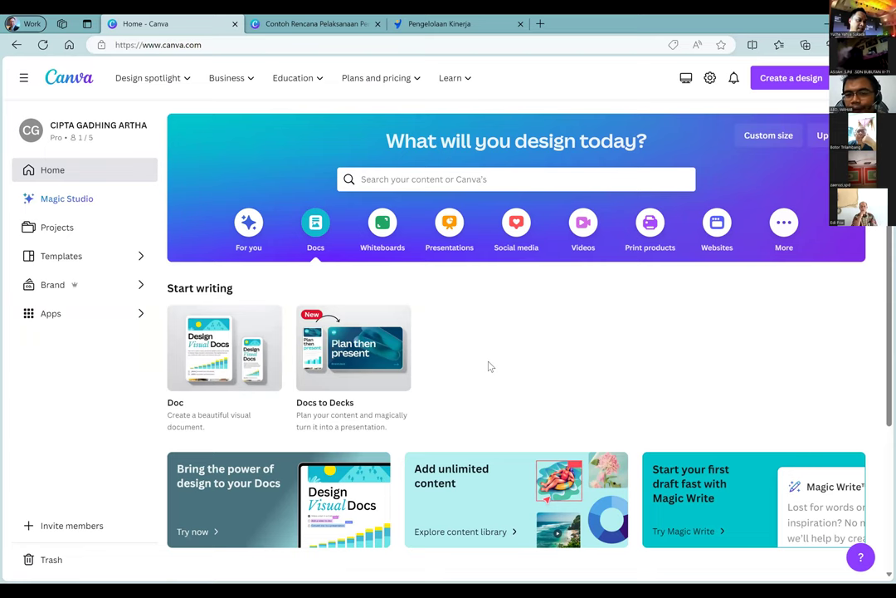
{"action": "scroll", "coordinate": [490, 366], "scroll_direction": "down", "scroll_amount": 1}
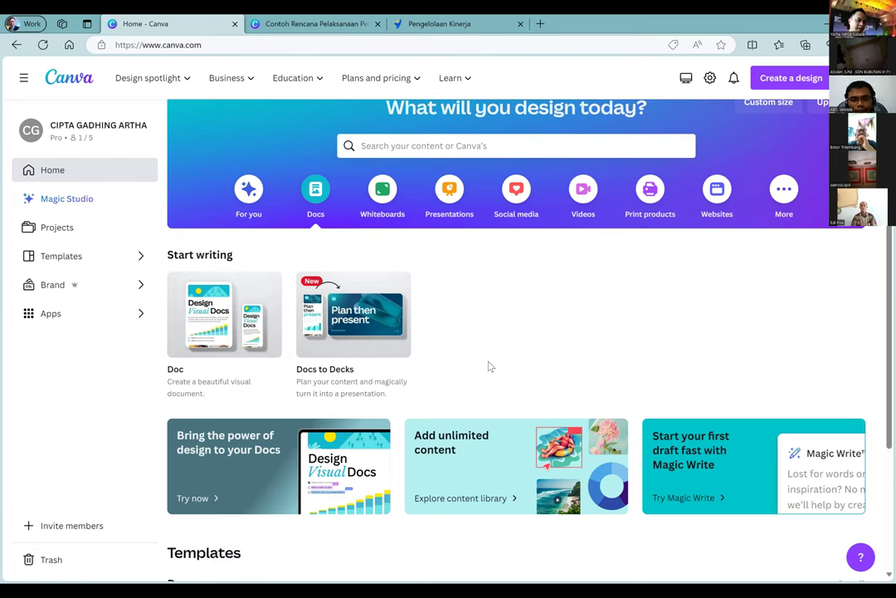
{"action": "scroll", "coordinate": [489, 366], "scroll_direction": "down", "scroll_amount": 2}
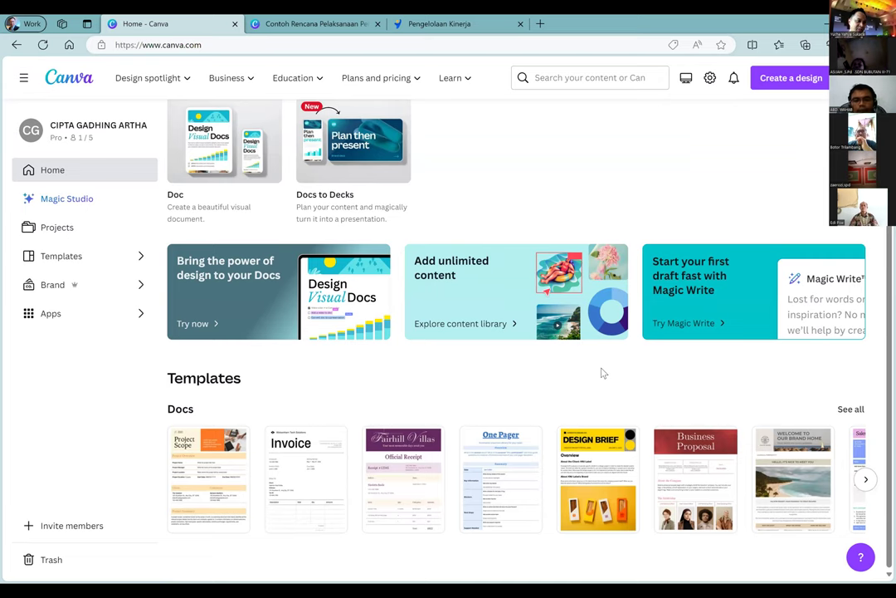
{"action": "scroll", "coordinate": [600, 373], "scroll_direction": "up", "scroll_amount": 2}
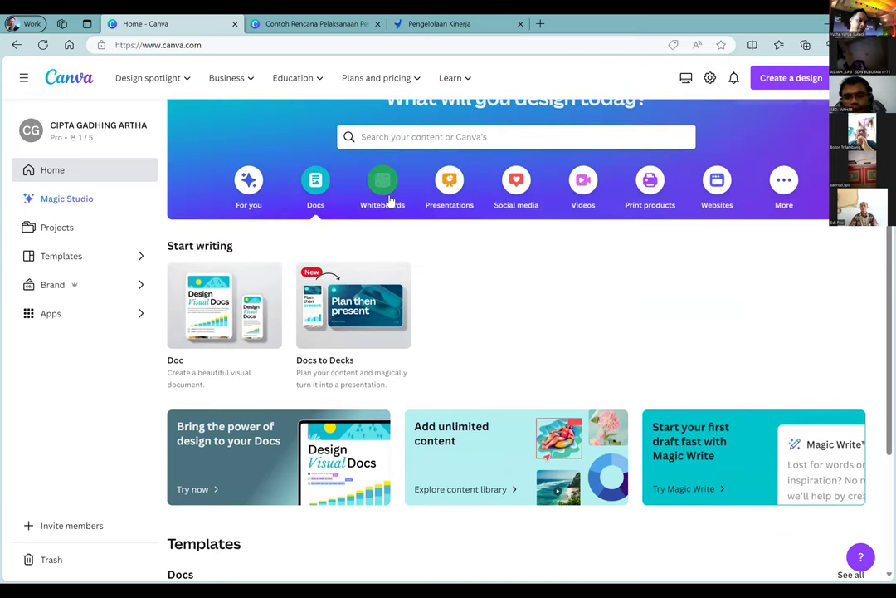
Step: Preview the Whiteboards, Presentations, Social media and Videos categories, then restore the default view
{"action": "left_click", "coordinate": [390, 202]}
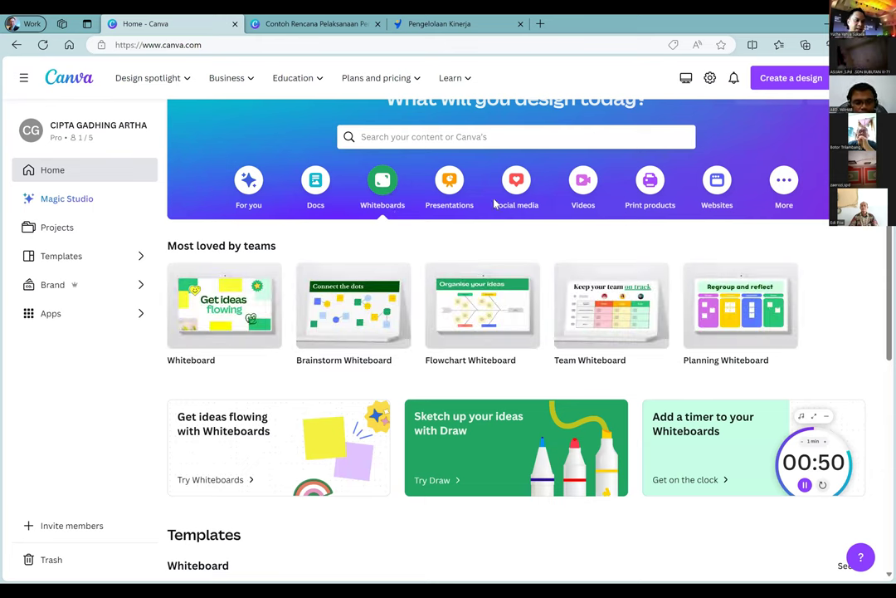
{"action": "left_click", "coordinate": [453, 184]}
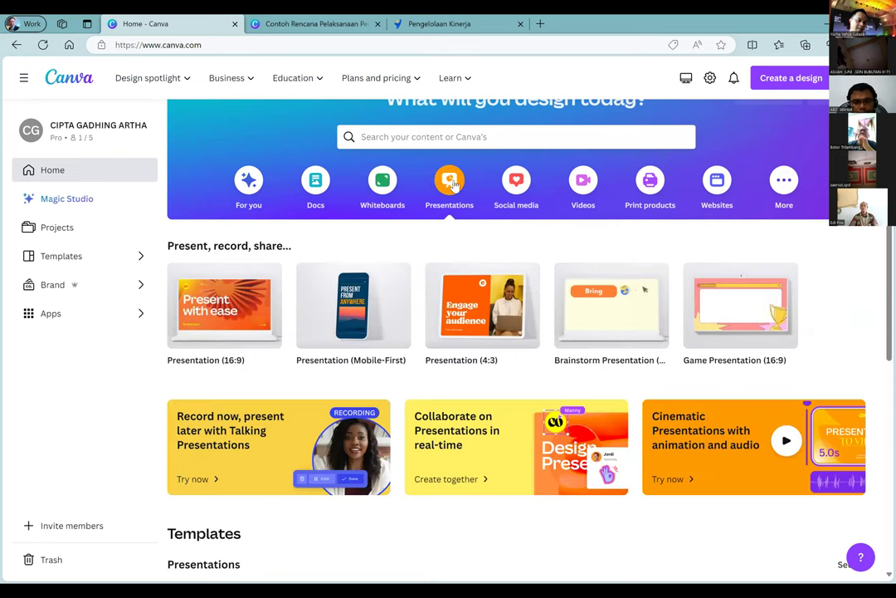
{"action": "left_click", "coordinate": [520, 185]}
{"action": "left_click", "coordinate": [586, 187]}
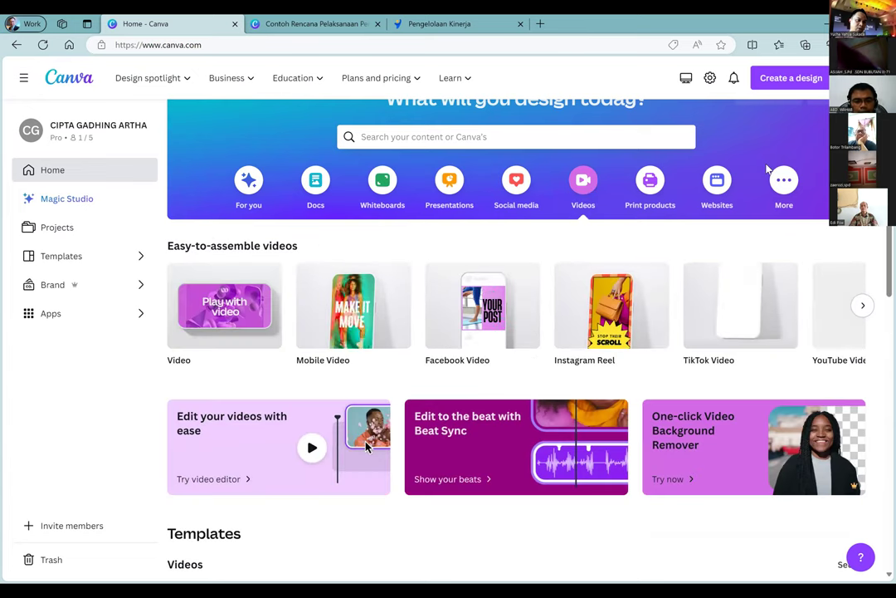
{"action": "left_click", "coordinate": [783, 181]}
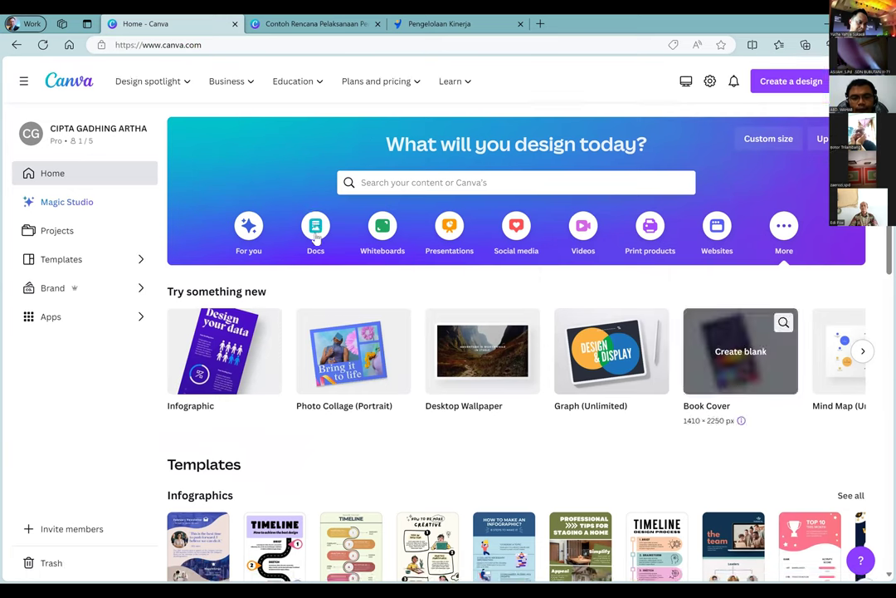
Step: Open the Docs category and browse its Start writing options and Docs templates
{"action": "left_click", "coordinate": [317, 232]}
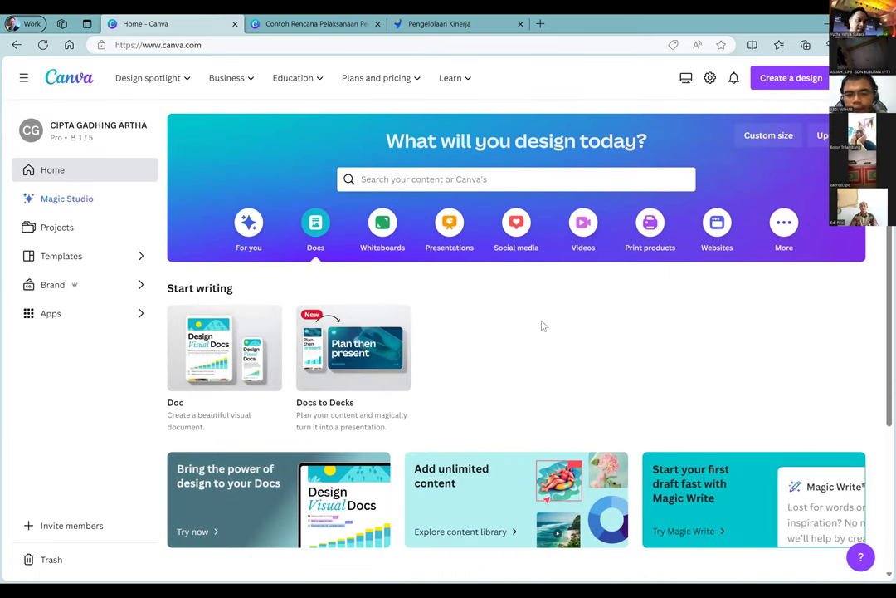
{"action": "scroll", "coordinate": [542, 326], "scroll_direction": "down", "scroll_amount": 1}
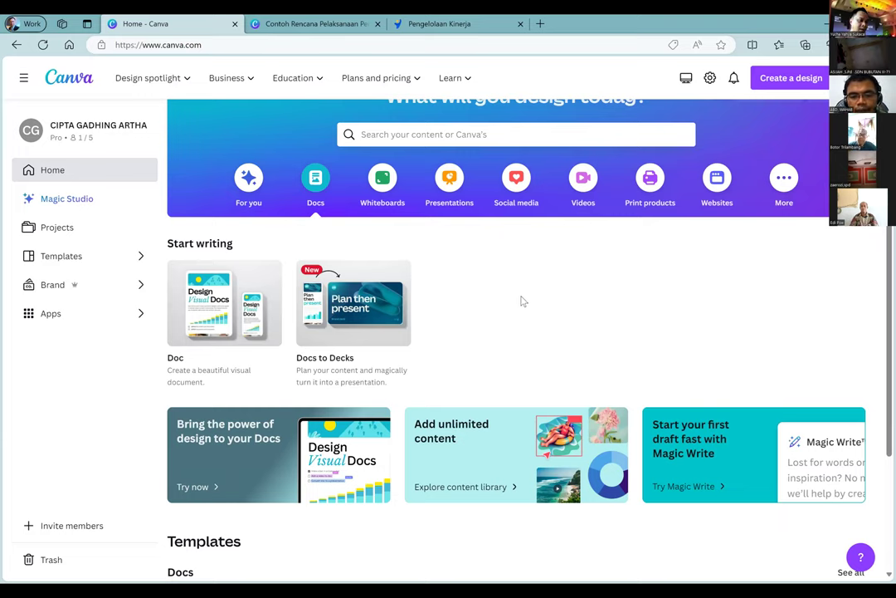
{"action": "scroll", "coordinate": [515, 305], "scroll_direction": "up", "scroll_amount": 1}
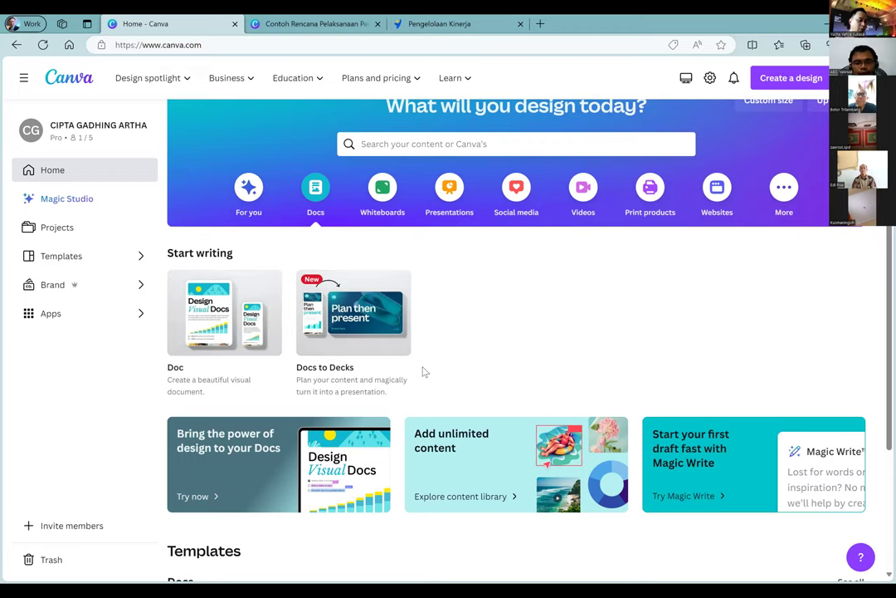
{"action": "scroll", "coordinate": [424, 372], "scroll_direction": "down", "scroll_amount": 1}
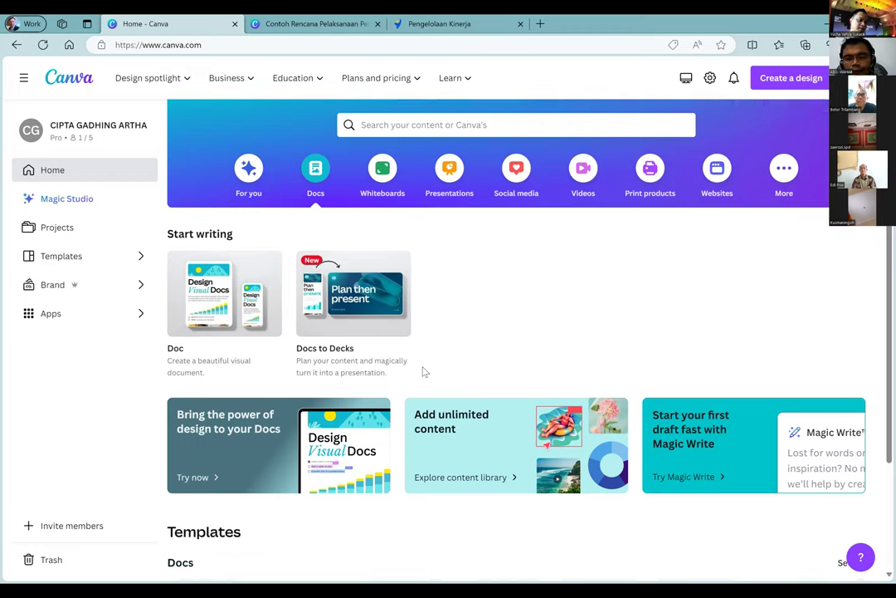
{"action": "scroll", "coordinate": [423, 372], "scroll_direction": "down", "scroll_amount": 3}
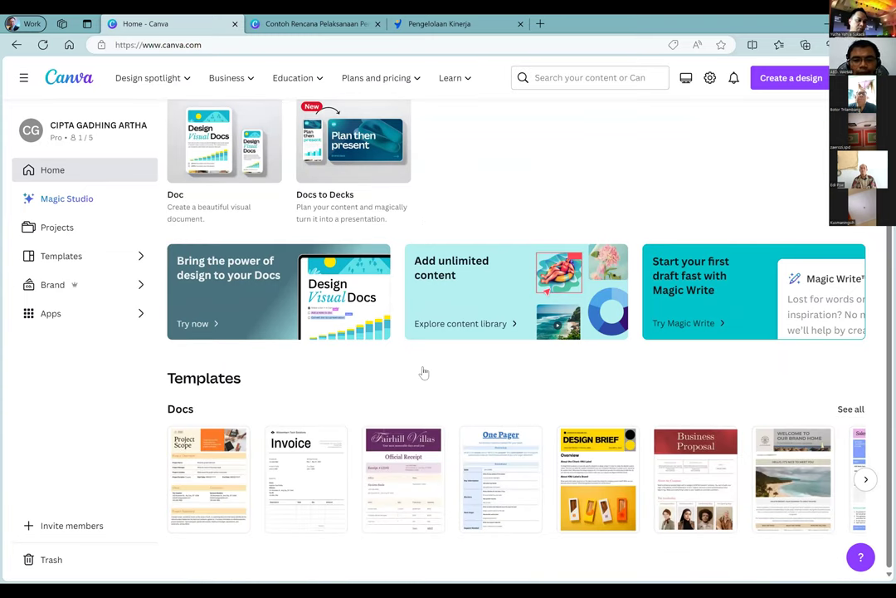
{"action": "scroll", "coordinate": [423, 372], "scroll_direction": "up", "scroll_amount": 2}
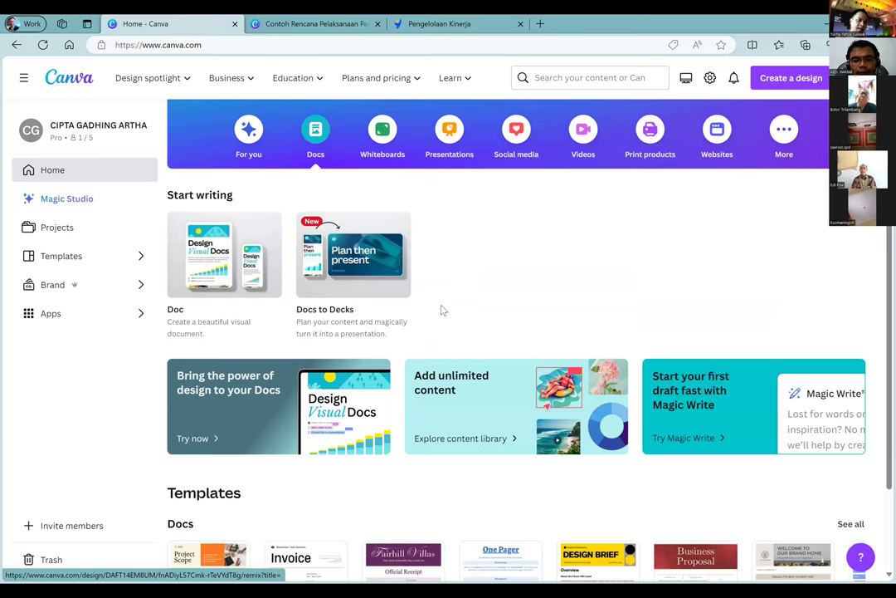
{"action": "scroll", "coordinate": [440, 310], "scroll_direction": "up", "scroll_amount": 1}
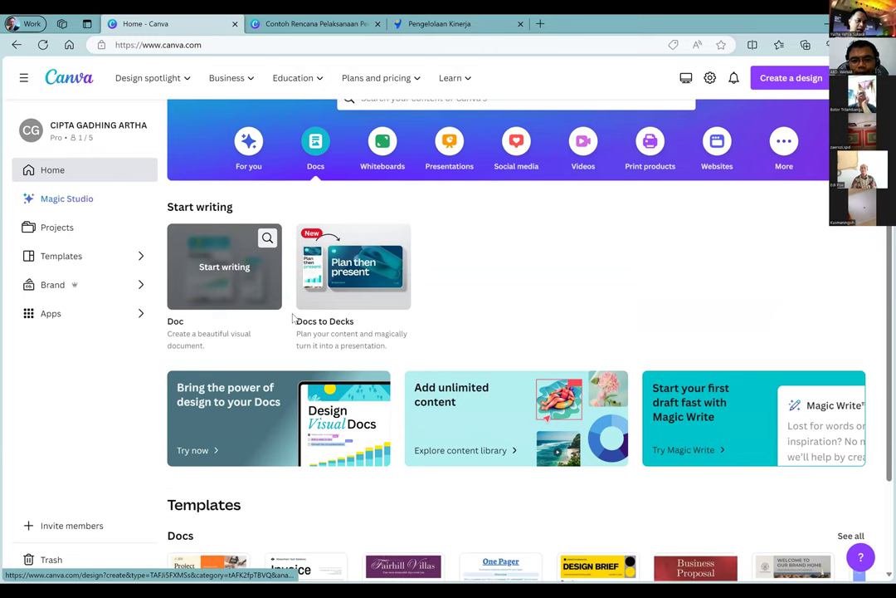
{"action": "scroll", "coordinate": [369, 315], "scroll_direction": "down", "scroll_amount": 2}
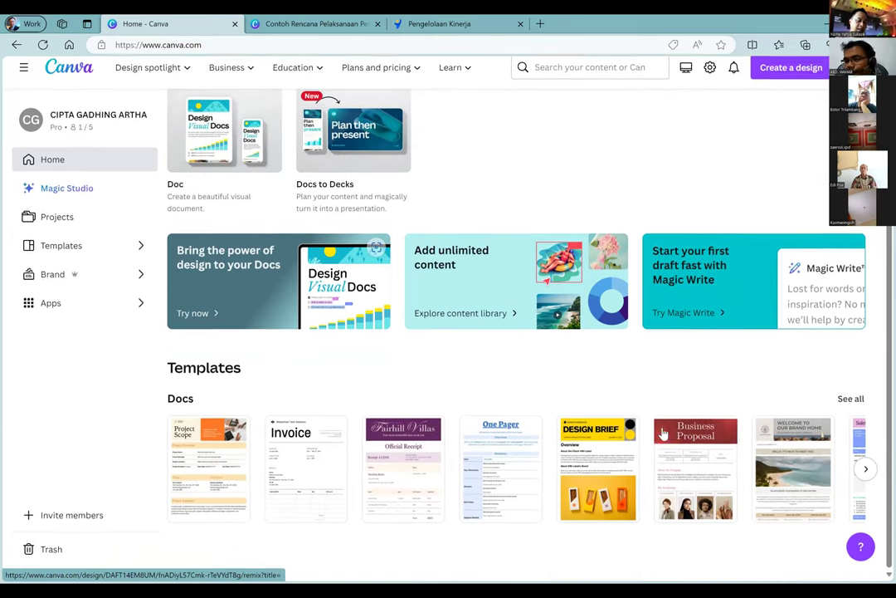
{"action": "scroll", "coordinate": [336, 220], "scroll_direction": "up", "scroll_amount": 1}
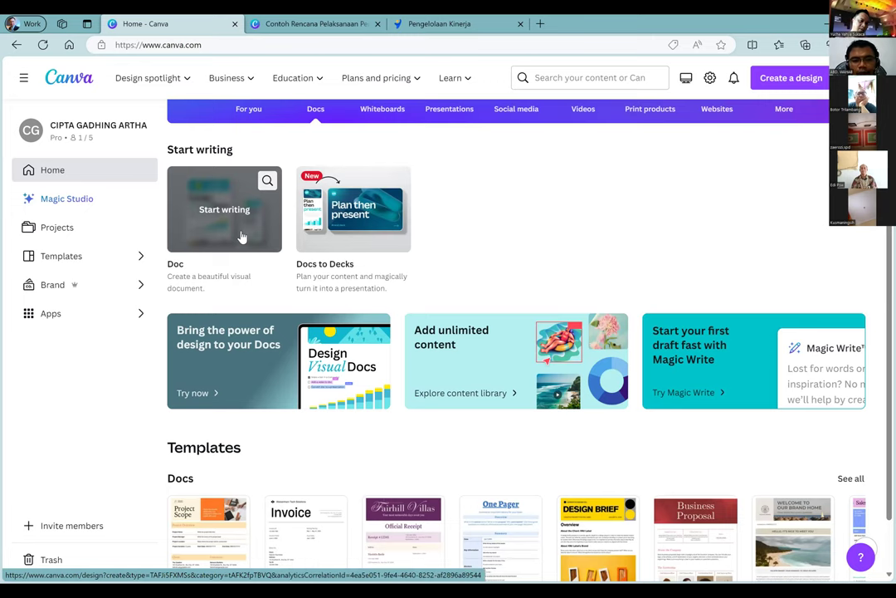
{"action": "scroll", "coordinate": [751, 400], "scroll_direction": "down", "scroll_amount": 1}
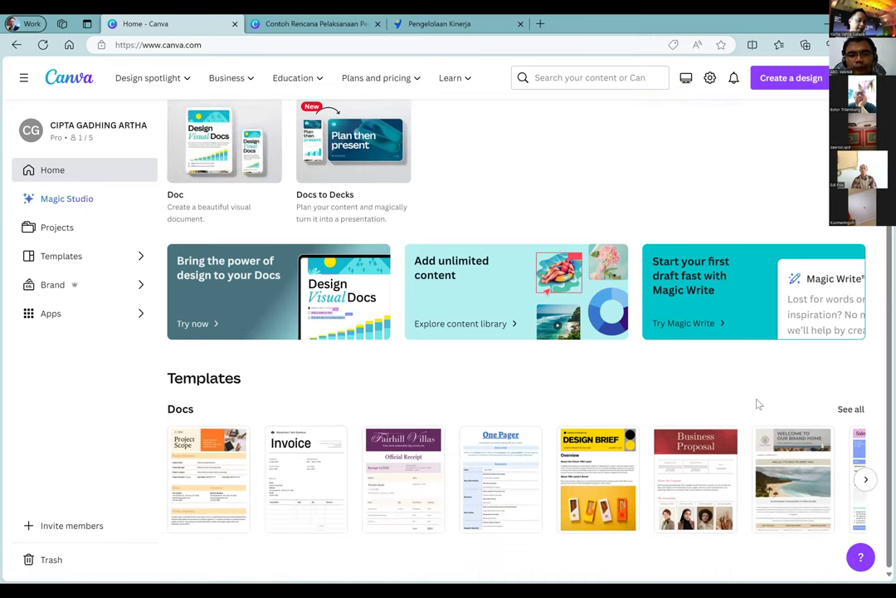
{"action": "scroll", "coordinate": [572, 273], "scroll_direction": "up", "scroll_amount": 1}
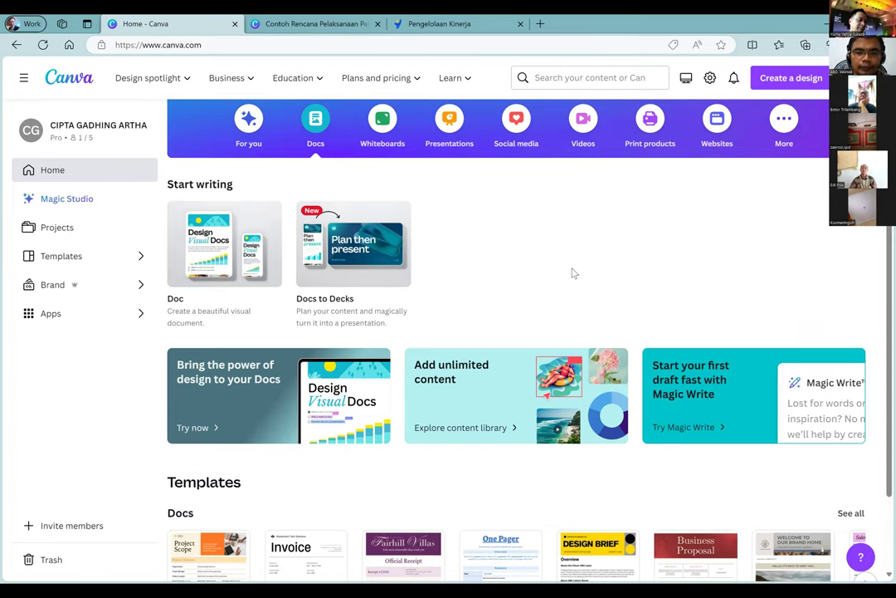
Step: Start a new blank Doc and close the two unneeded browser tabs
{"action": "left_click", "coordinate": [221, 254]}
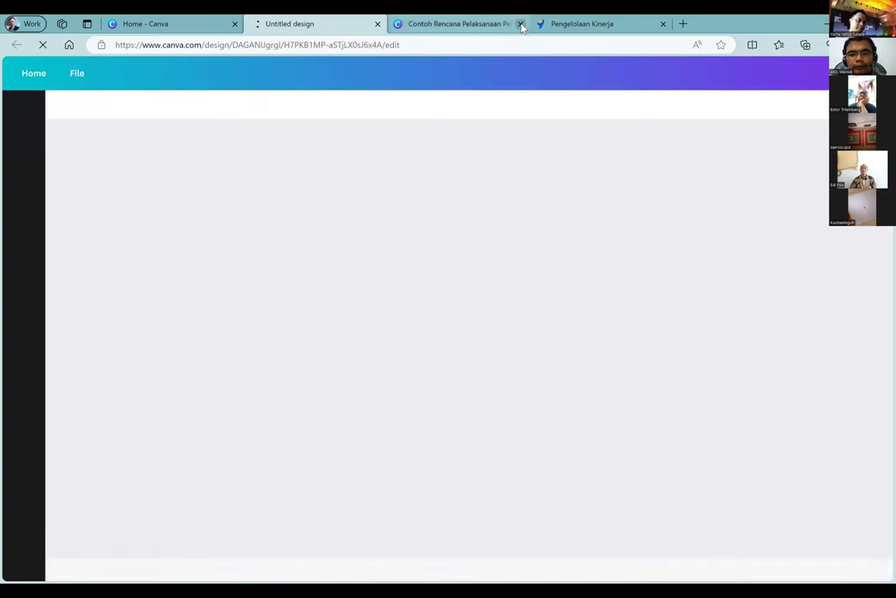
{"action": "left_click", "coordinate": [521, 24]}
{"action": "left_click", "coordinate": [522, 24]}
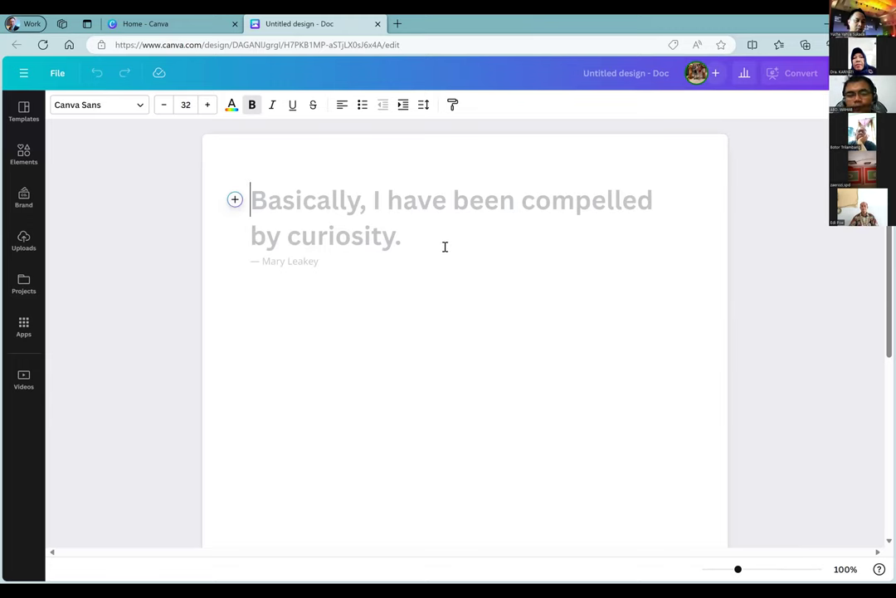
Step: Type the heading 'Simple Present Tense' on the Doc's first line, fixing the typo
{"action": "left_click", "coordinate": [235, 199]}
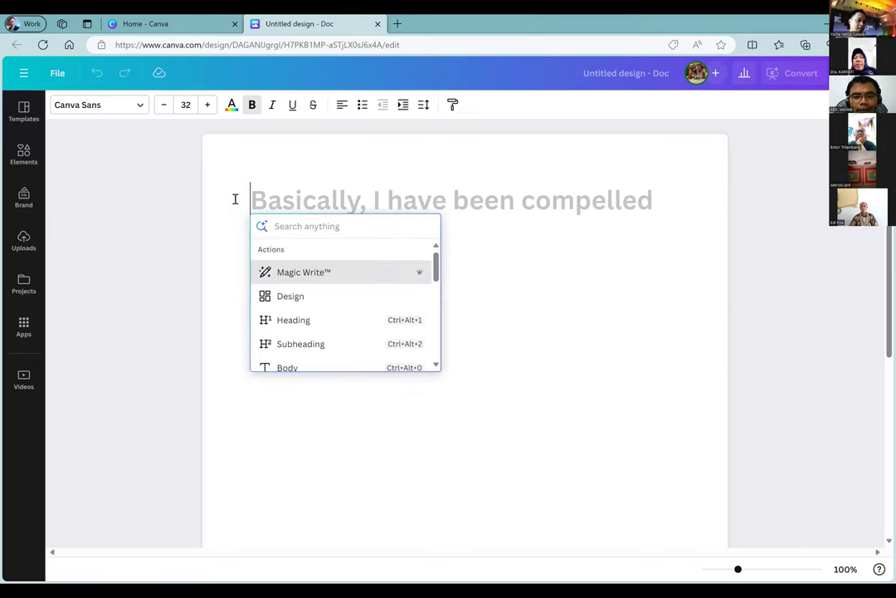
{"action": "left_click", "coordinate": [489, 196]}
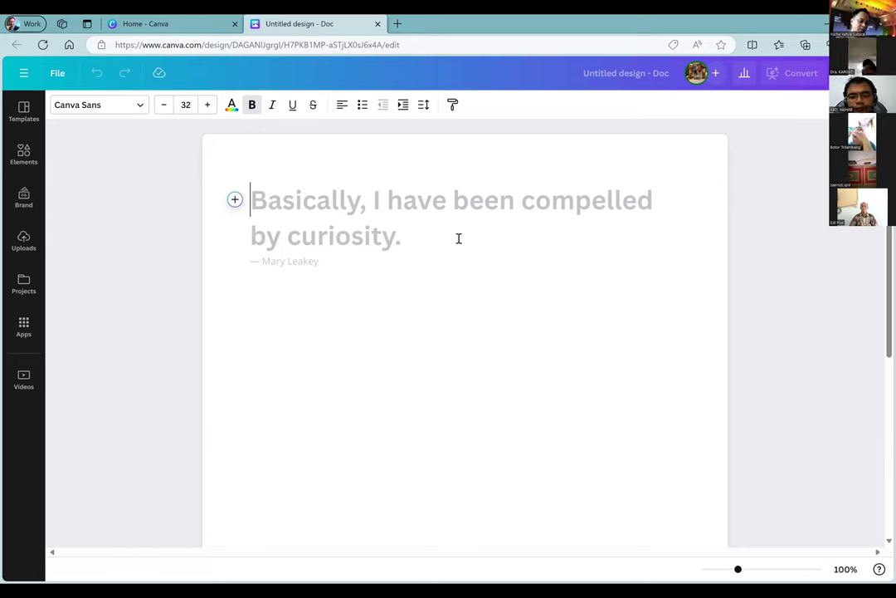
{"action": "type", "text": "Simple {res"}
{"action": "key", "text": "BackSpace"}
{"action": "key", "text": "BackSpace"}
{"action": "key", "text": "BackSpace"}
{"action": "key", "text": "BackSpace"}
{"action": "type", "text": "Pre"}
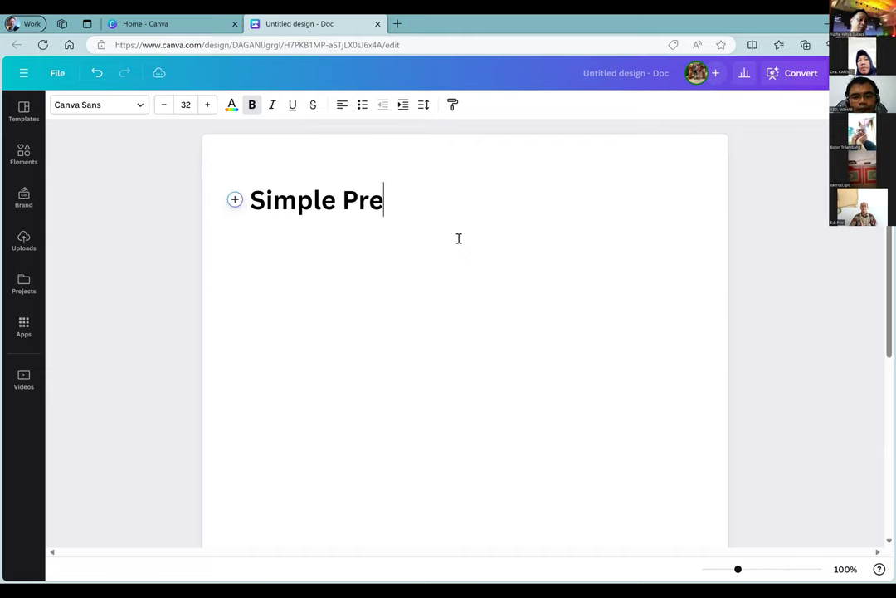
{"action": "type", "text": "sent Tense"}
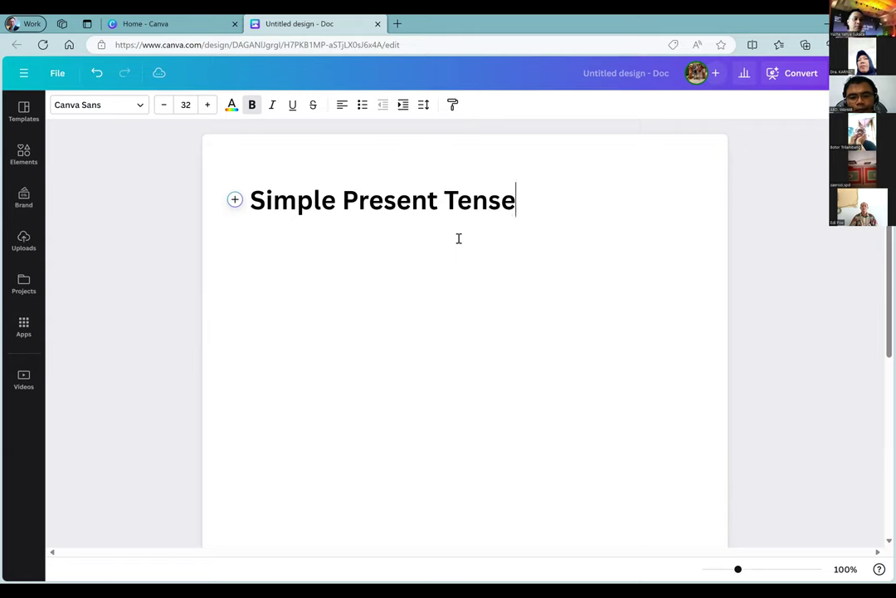
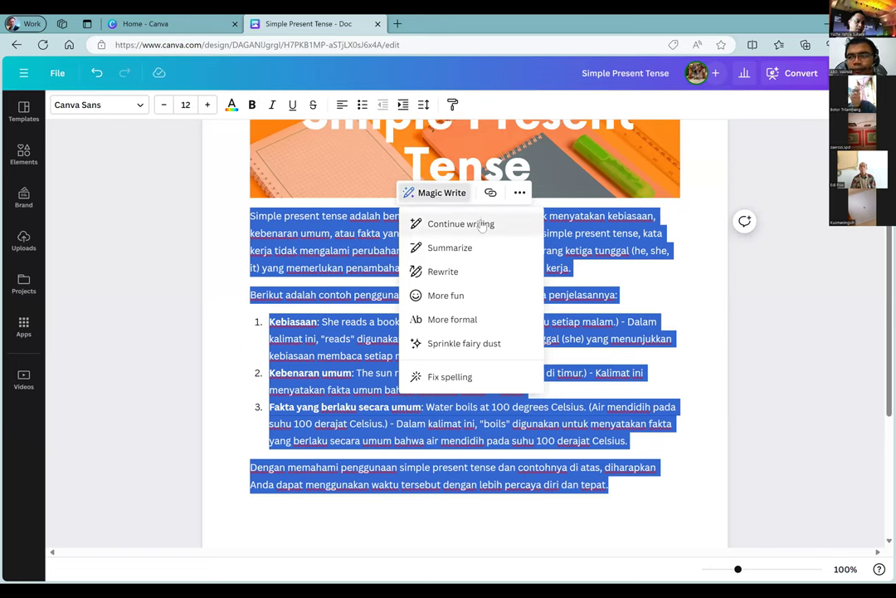
Step: Run Magic Write's Rewrite on the doc text, then deselect to view the Contoh/Penjelasan version
{"action": "left_click", "coordinate": [475, 279]}
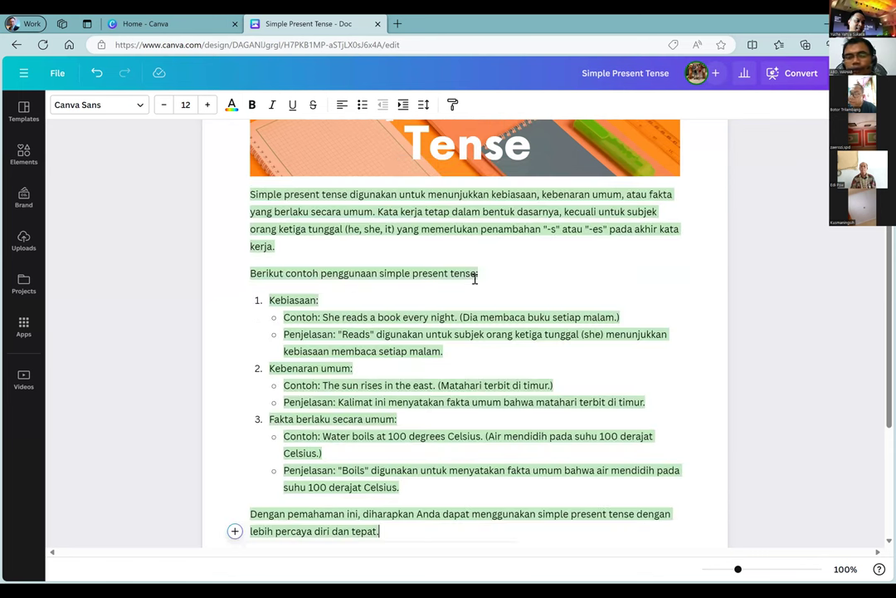
{"action": "left_click", "coordinate": [508, 252]}
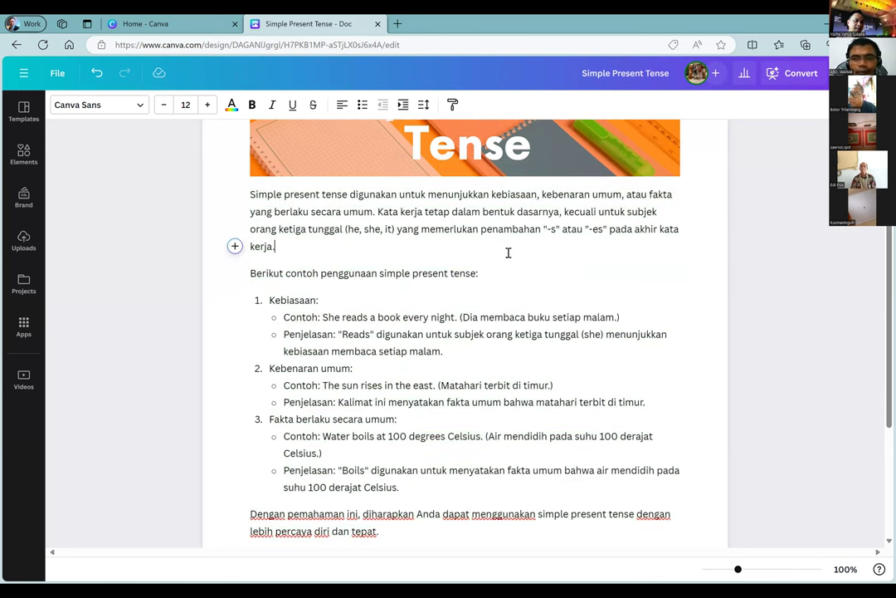
{"action": "scroll", "coordinate": [508, 252], "scroll_direction": "down", "scroll_amount": 1}
Step: Bold the first example heading 'Kebiasaan:'
{"action": "left_click_drag", "start_coordinate": [319, 247], "coordinate": [276, 253]}
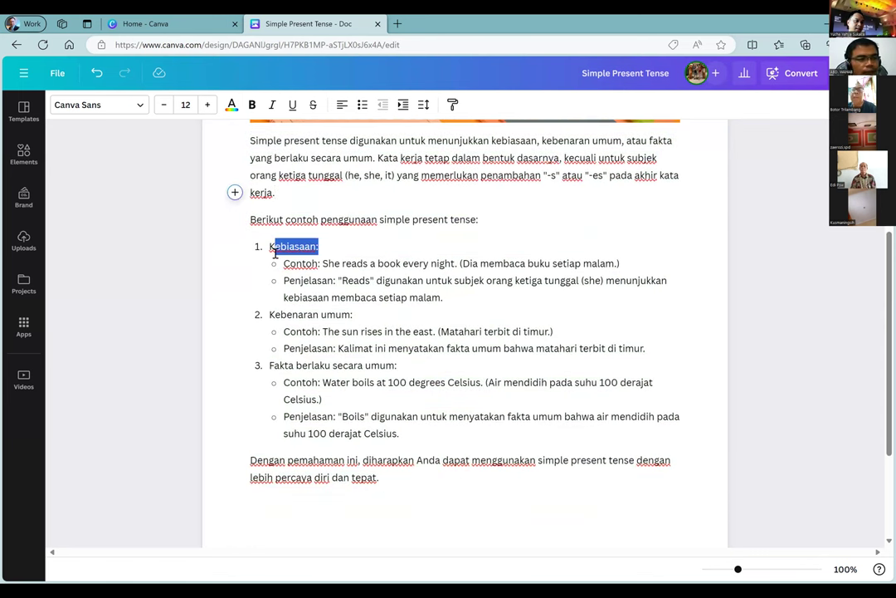
{"action": "left_click", "coordinate": [272, 249]}
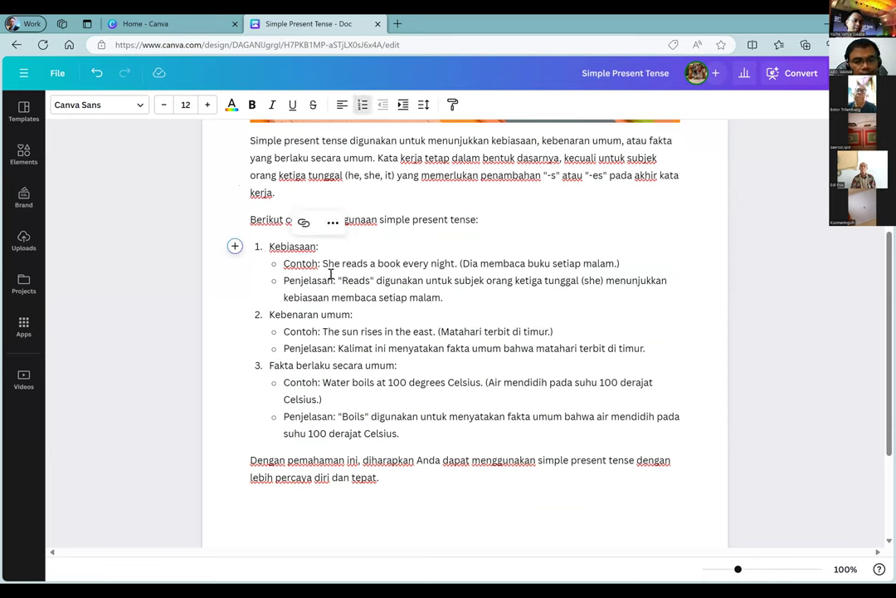
{"action": "left_click_drag", "start_coordinate": [329, 262], "coordinate": [256, 247]}
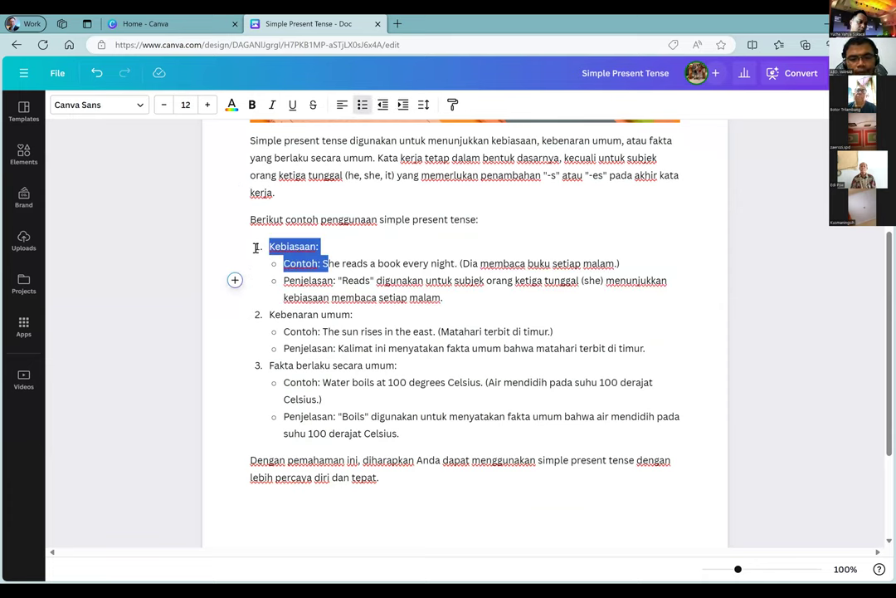
{"action": "left_click", "coordinate": [351, 251]}
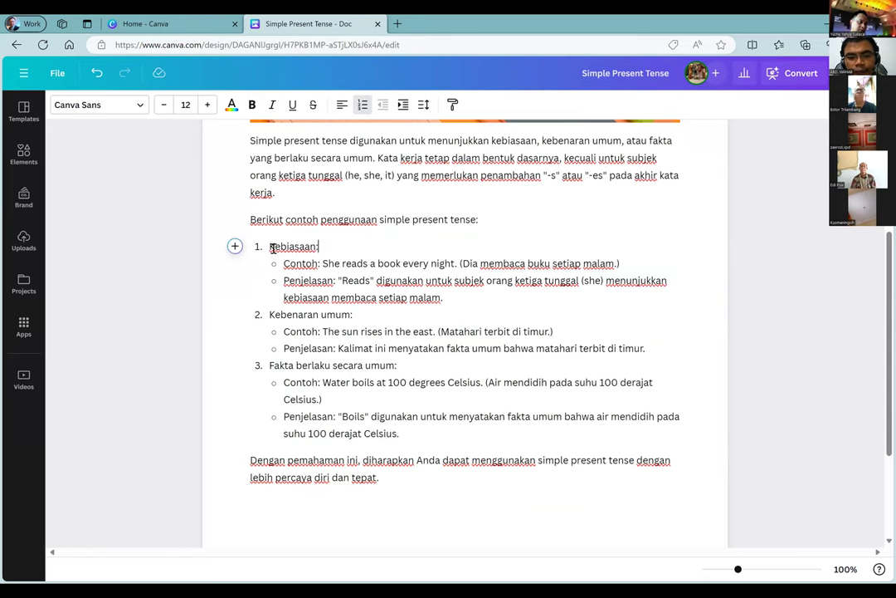
{"action": "left_click", "coordinate": [273, 247], "text": "shift"}
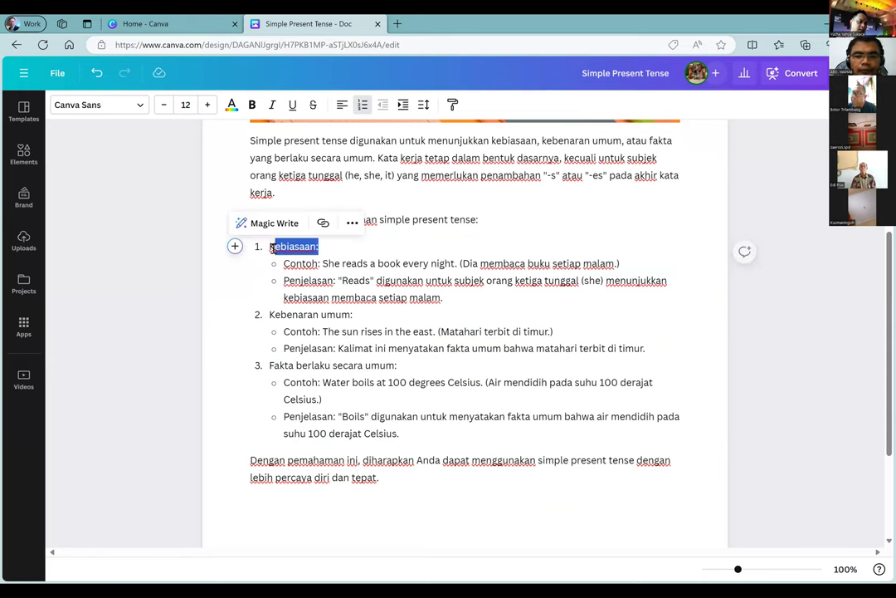
{"action": "left_click", "coordinate": [272, 248]}
{"action": "double_click", "coordinate": [271, 248]}
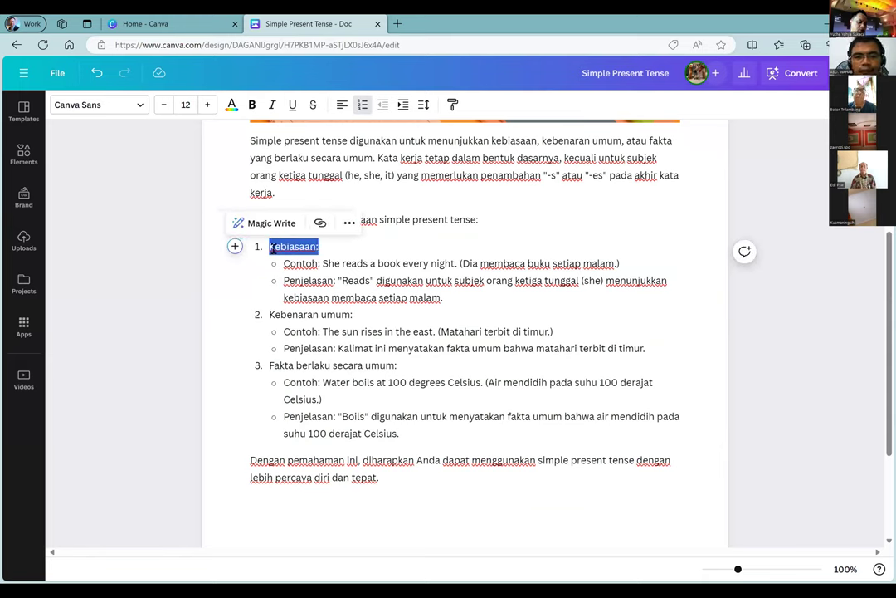
{"action": "key", "text": "ctrl+b"}
Step: Bold the headings 'Kebenaran umum:' and 'Fakta berlaku secara umum:'
{"action": "left_click_drag", "start_coordinate": [267, 314], "coordinate": [270, 316]}
{"action": "triple_click", "coordinate": [268, 315]}
{"action": "key", "text": "ctrl+b"}
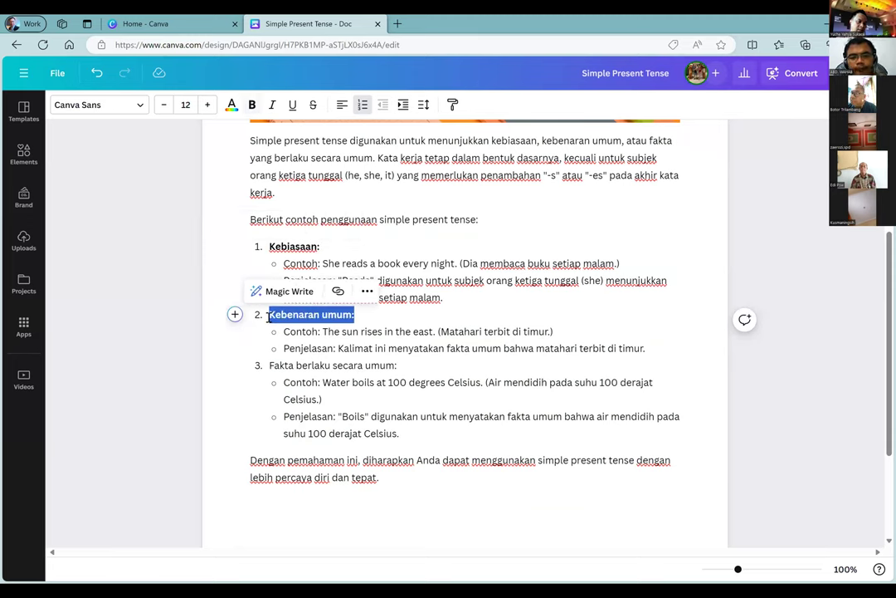
{"action": "left_click", "coordinate": [269, 366]}
{"action": "left_click_drag", "start_coordinate": [268, 365], "coordinate": [288, 366]}
{"action": "key", "text": "ctrl+shift+Right"}
{"action": "key", "text": "ctrl+shift+Right"}
{"action": "key", "text": "ctrl+shift+Right"}
{"action": "key", "text": "ctrl+shift+Right"}
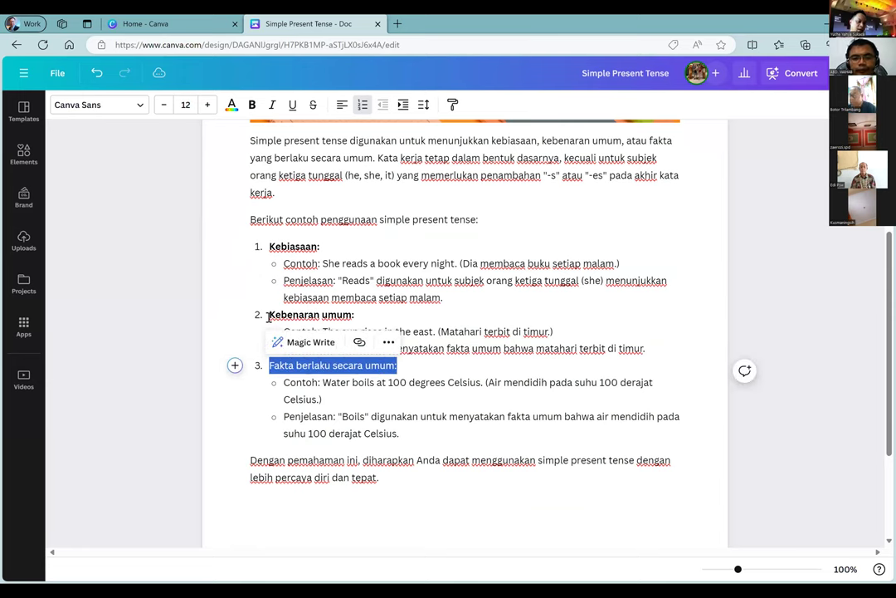
{"action": "key", "text": "ctrl+b"}
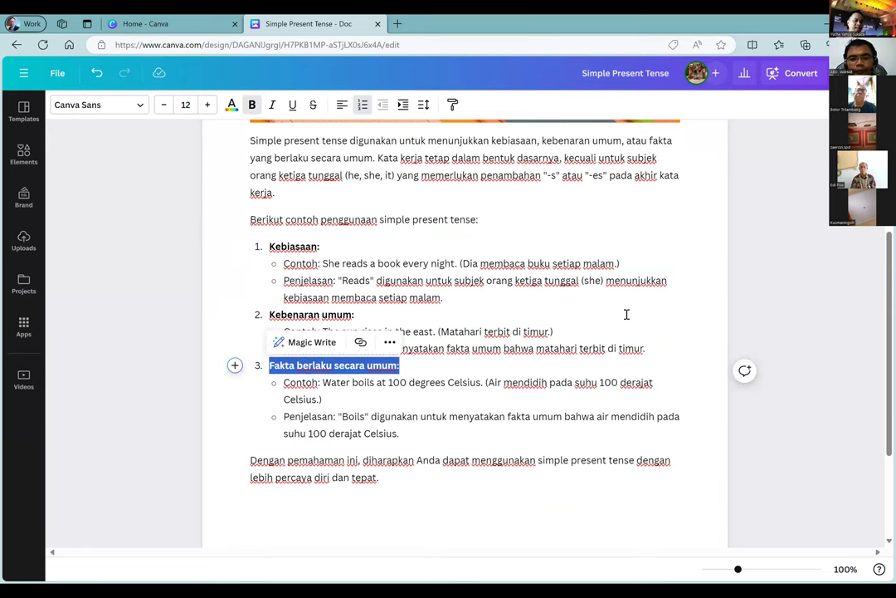
Step: Deselect, review the bolded headings, and select the closing paragraph
{"action": "key", "text": "Up"}
{"action": "key", "text": "Up"}
{"action": "key", "text": "Up"}
{"action": "scroll", "coordinate": [627, 314], "scroll_direction": "up", "scroll_amount": 1}
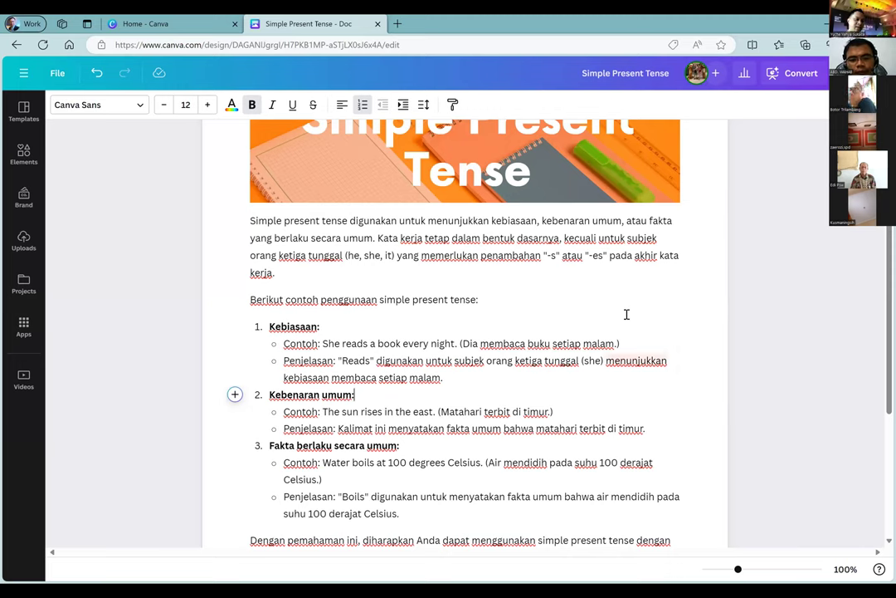
{"action": "scroll", "coordinate": [627, 313], "scroll_direction": "down", "scroll_amount": 3}
{"action": "scroll", "coordinate": [626, 313], "scroll_direction": "up", "scroll_amount": 2}
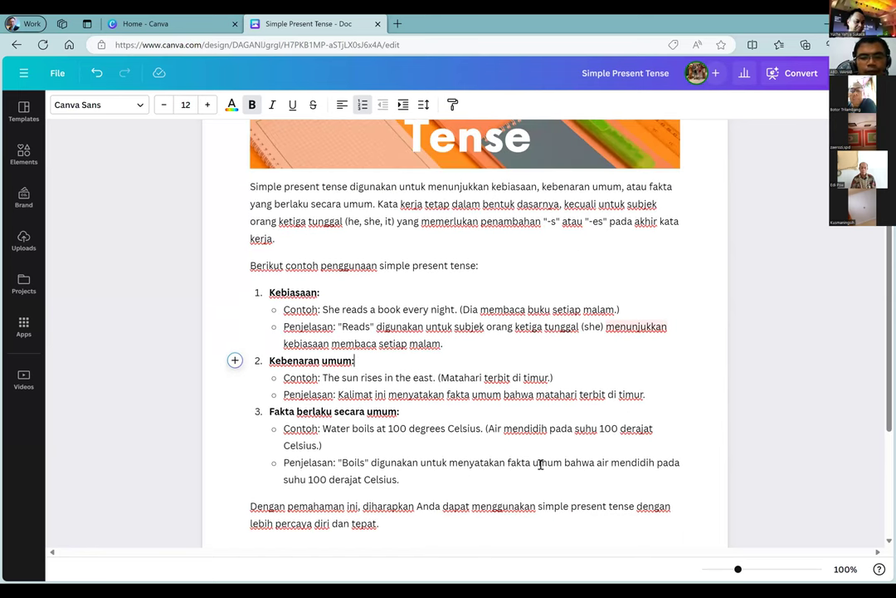
{"action": "triple_click", "coordinate": [478, 525]}
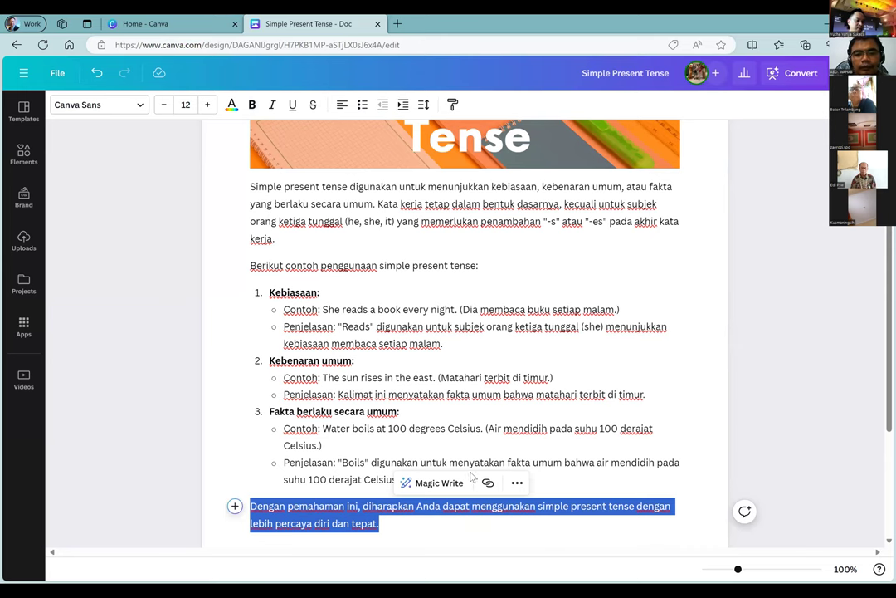
Step: Select all doc text and apply Magic Write's Continue writing, keeping the generated paragraph
{"action": "left_click", "coordinate": [474, 442]}
{"action": "left_click_drag", "start_coordinate": [394, 524], "coordinate": [222, 192]}
{"action": "left_click", "coordinate": [521, 163]}
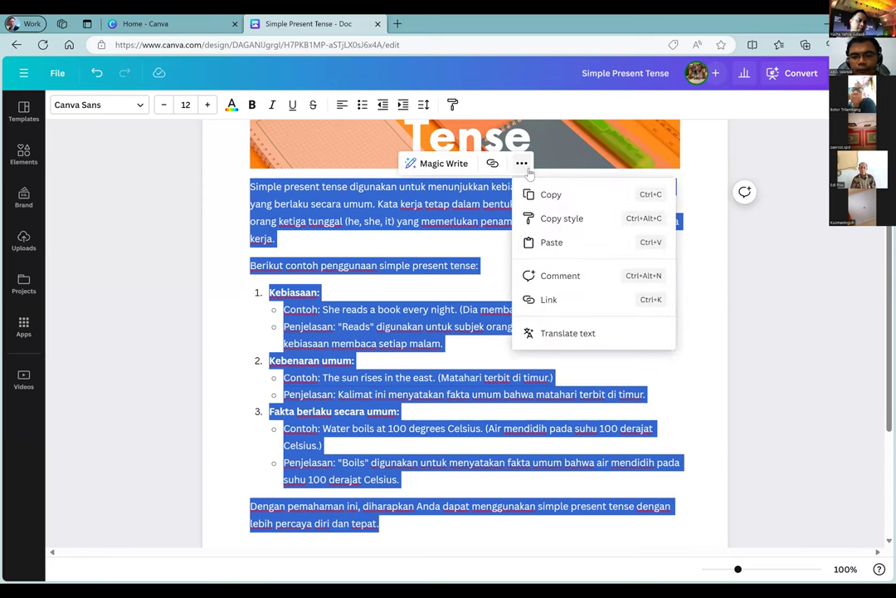
{"action": "left_click", "coordinate": [446, 164]}
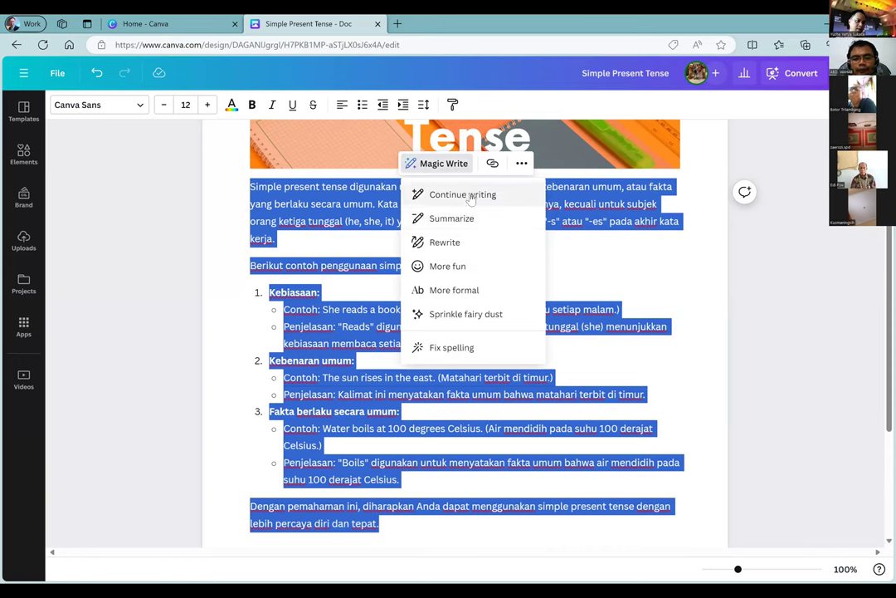
{"action": "left_click", "coordinate": [471, 195]}
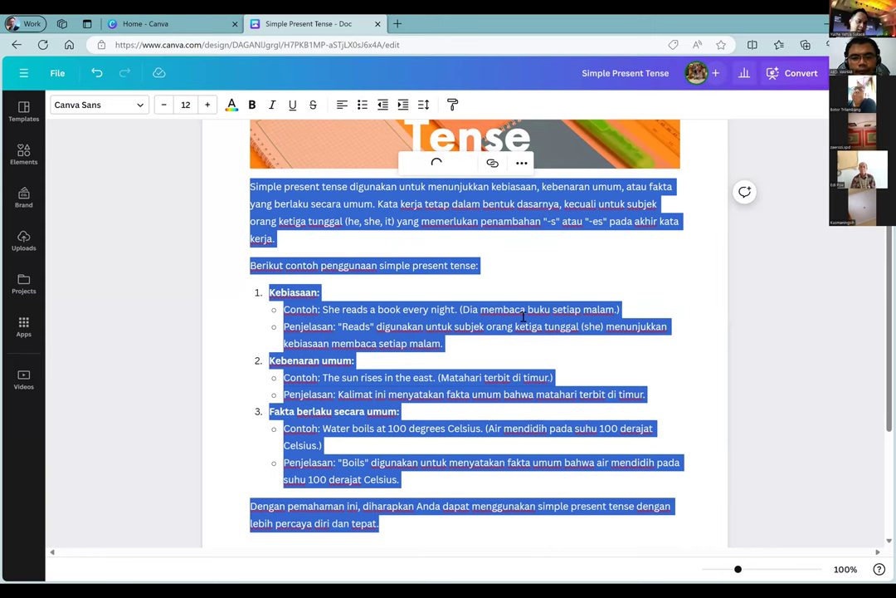
{"action": "scroll", "coordinate": [523, 318], "scroll_direction": "up", "scroll_amount": 1}
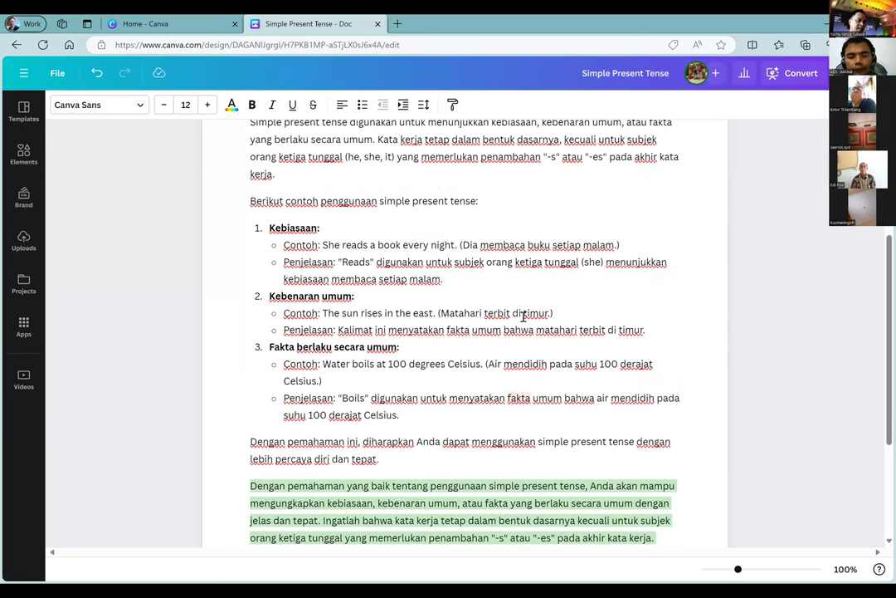
{"action": "scroll", "coordinate": [523, 318], "scroll_direction": "down", "scroll_amount": 2}
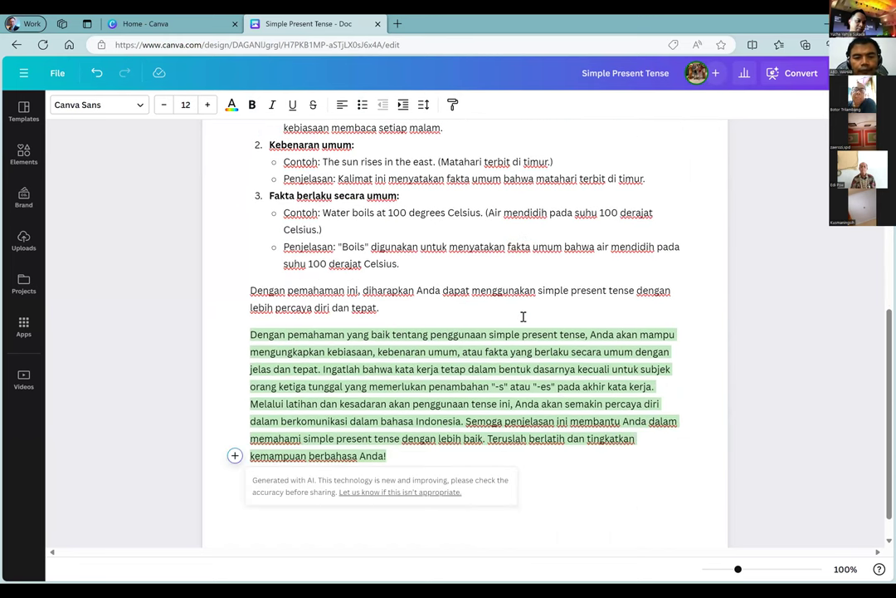
{"action": "scroll", "coordinate": [524, 316], "scroll_direction": "up", "scroll_amount": 2}
{"action": "scroll", "coordinate": [527, 423], "scroll_direction": "down", "scroll_amount": 2}
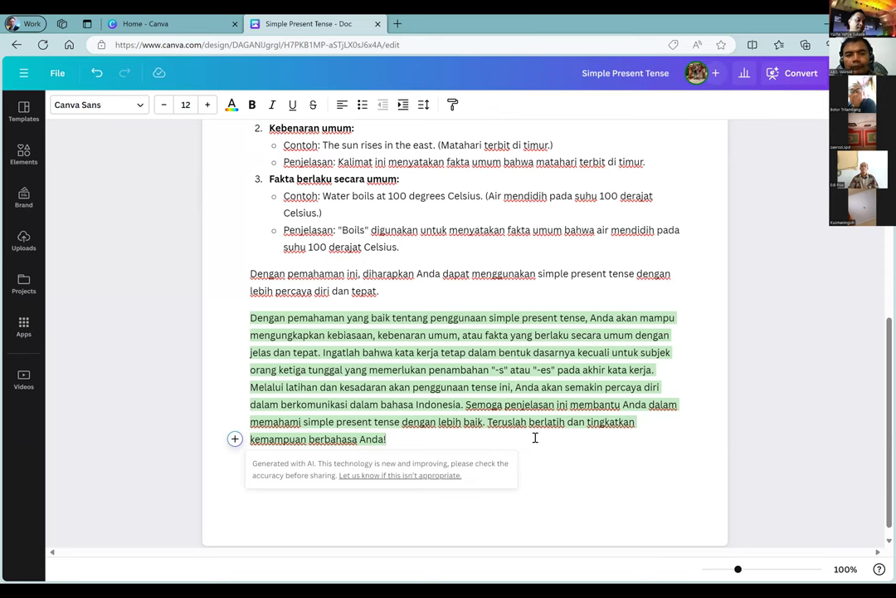
{"action": "left_click", "coordinate": [530, 290]}
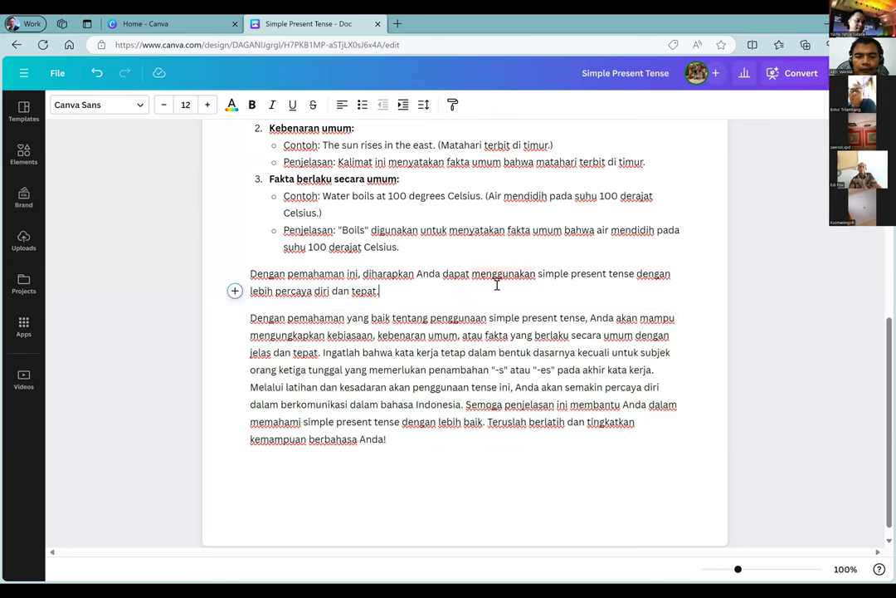
Step: Select the generated closing paragraph and check its spacing settings without changing them
{"action": "scroll", "coordinate": [496, 285], "scroll_direction": "up", "scroll_amount": 5}
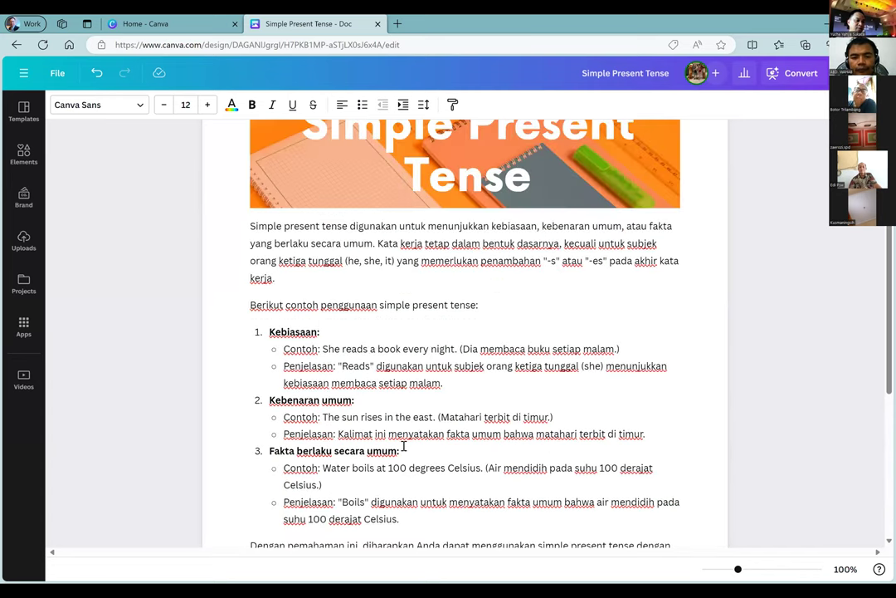
{"action": "scroll", "coordinate": [401, 440], "scroll_direction": "down", "scroll_amount": 5}
{"action": "triple_click", "coordinate": [247, 309]}
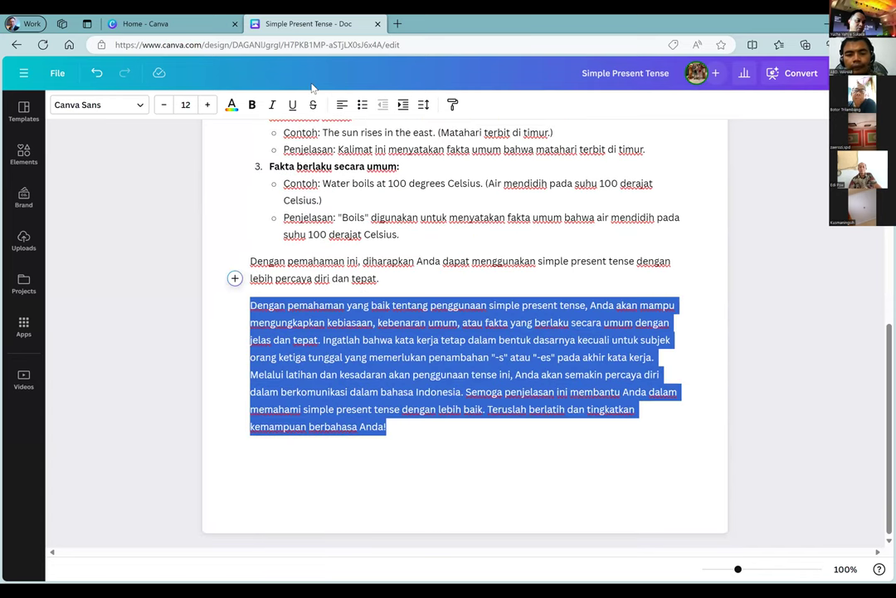
{"action": "left_click", "coordinate": [422, 105]}
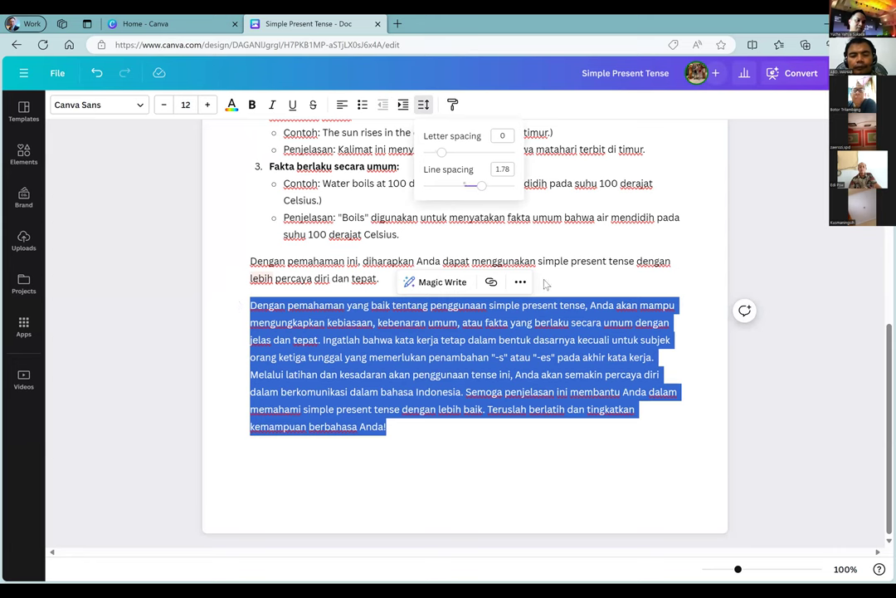
{"action": "key", "text": "Escape"}
{"action": "left_click", "coordinate": [577, 277]}
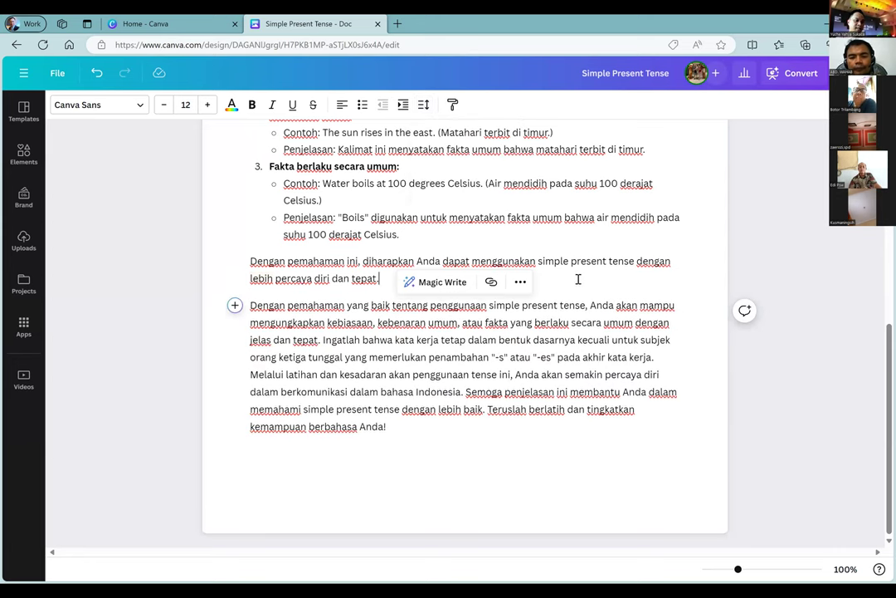
Step: Add and then remove an empty paragraph at the end, and select the final paragraph
{"action": "scroll", "coordinate": [578, 279], "scroll_direction": "up", "scroll_amount": 2}
{"action": "scroll", "coordinate": [579, 278], "scroll_direction": "down", "scroll_amount": 2}
{"action": "left_click", "coordinate": [430, 427]}
{"action": "key", "text": "Return"}
{"action": "key", "text": "Return"}
{"action": "key", "text": "BackSpace"}
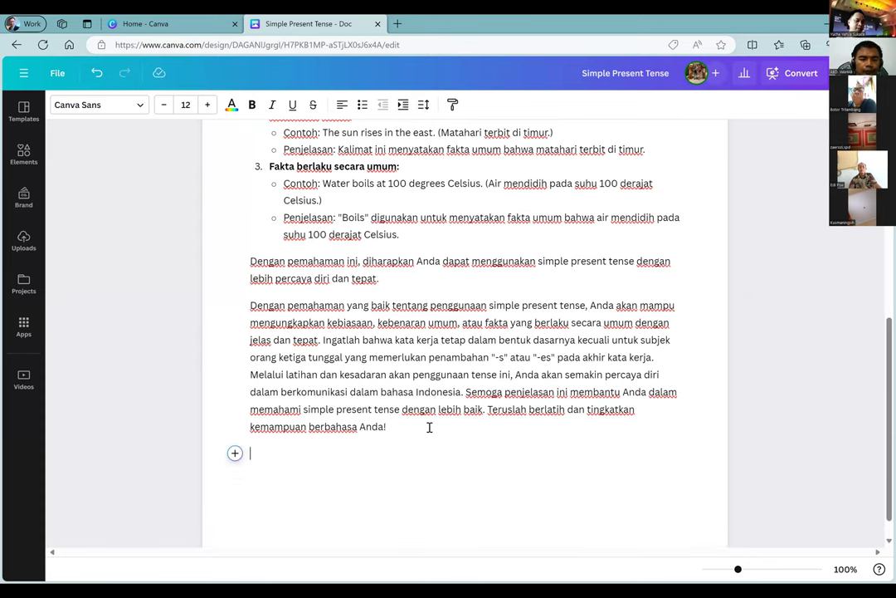
{"action": "scroll", "coordinate": [430, 427], "scroll_direction": "up", "scroll_amount": 3}
{"action": "scroll", "coordinate": [430, 426], "scroll_direction": "down", "scroll_amount": 3}
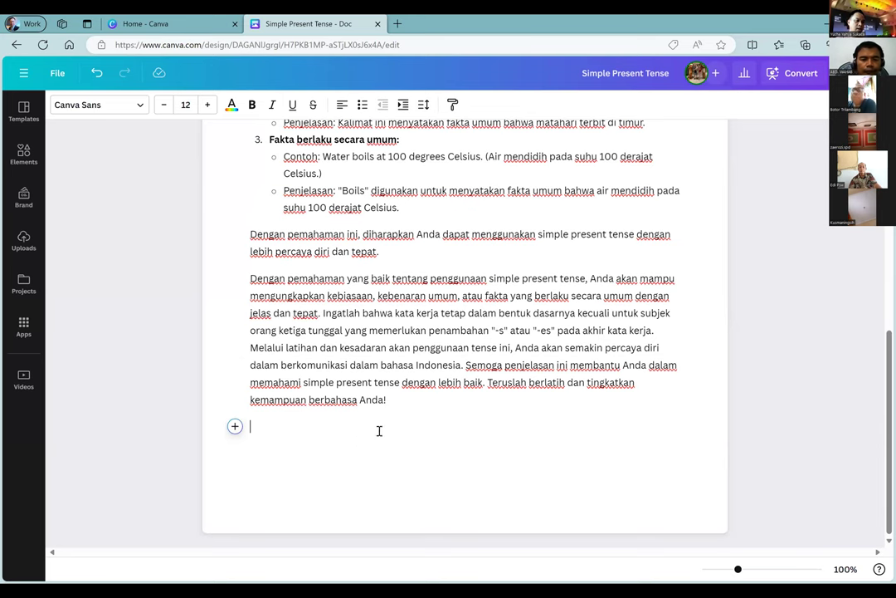
{"action": "left_click", "coordinate": [226, 286], "text": "shift"}
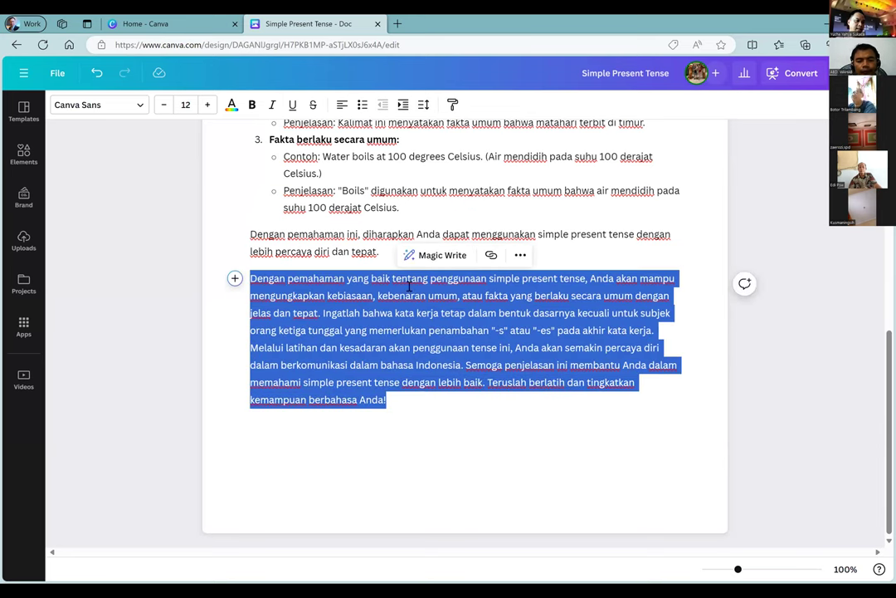
Step: Rewrite the closing paragraph with Magic Write's More fun tone and accept it
{"action": "left_click", "coordinate": [444, 259]}
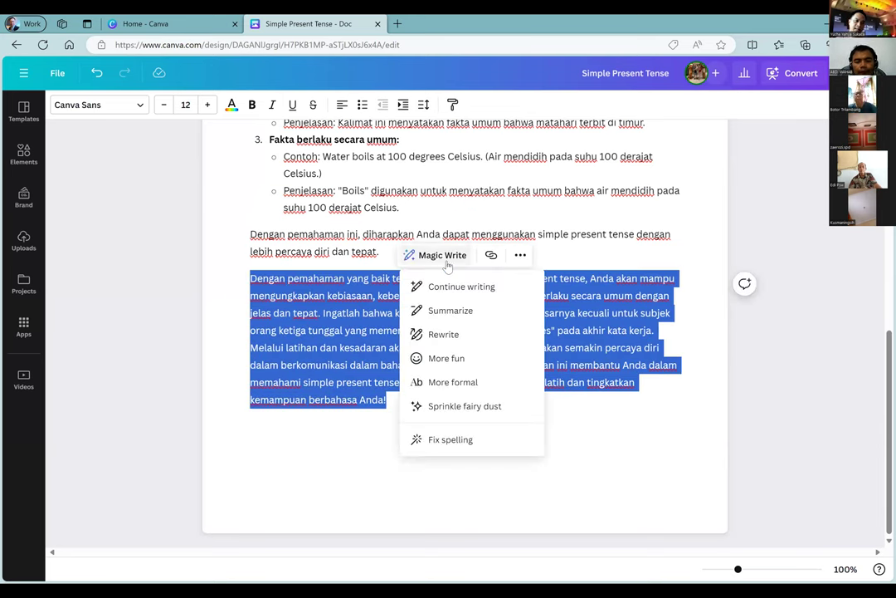
{"action": "left_click", "coordinate": [463, 366]}
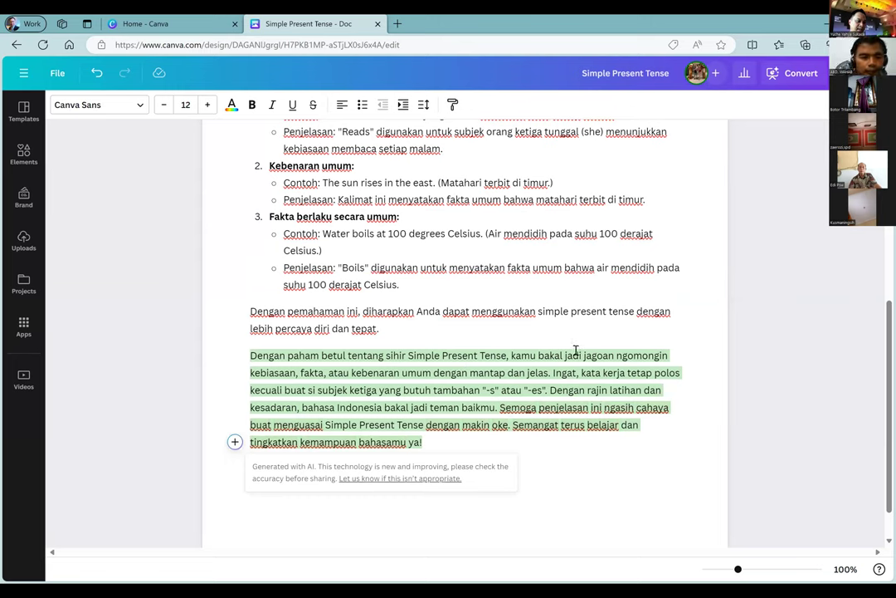
{"action": "left_click", "coordinate": [594, 283]}
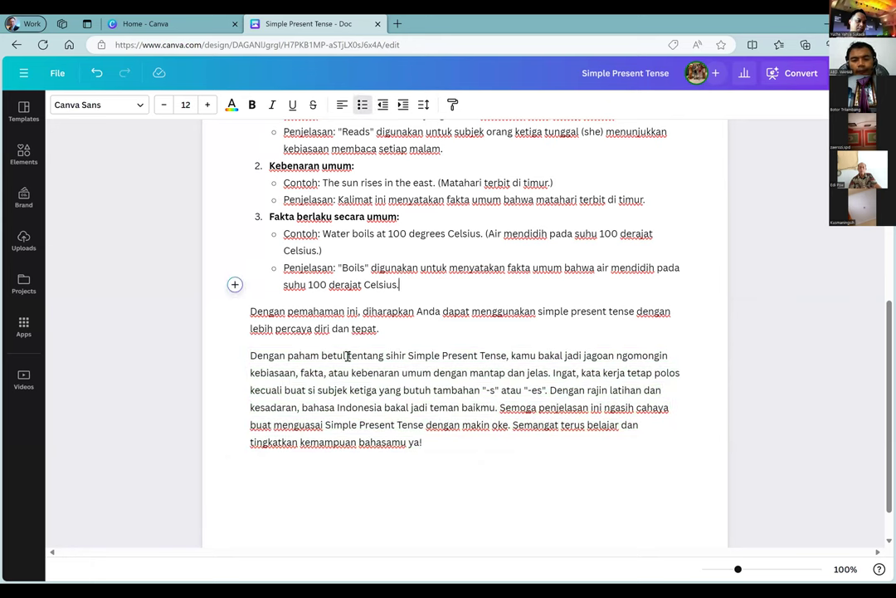
Step: Scroll through the doc and select the whole rewritten final paragraph
{"action": "scroll", "coordinate": [453, 394], "scroll_direction": "up", "scroll_amount": 1}
{"action": "scroll", "coordinate": [443, 401], "scroll_direction": "up", "scroll_amount": 3}
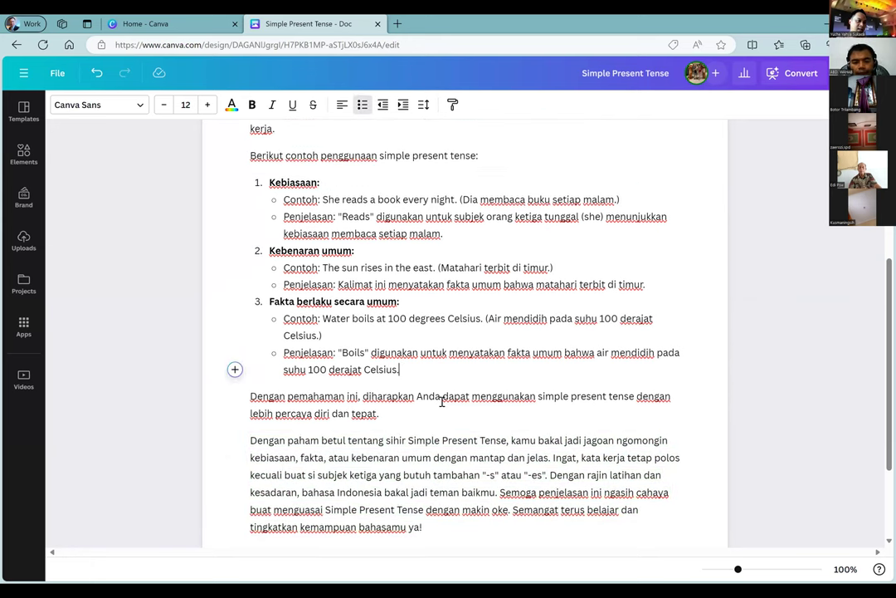
{"action": "scroll", "coordinate": [456, 293], "scroll_direction": "up", "scroll_amount": 3}
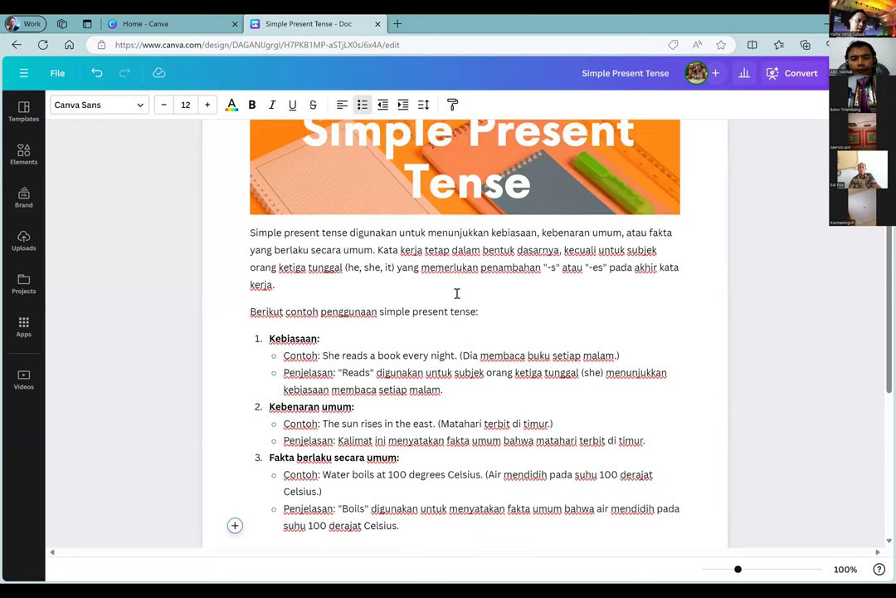
{"action": "scroll", "coordinate": [457, 293], "scroll_direction": "down", "scroll_amount": 4}
{"action": "scroll", "coordinate": [456, 294], "scroll_direction": "down", "scroll_amount": 3}
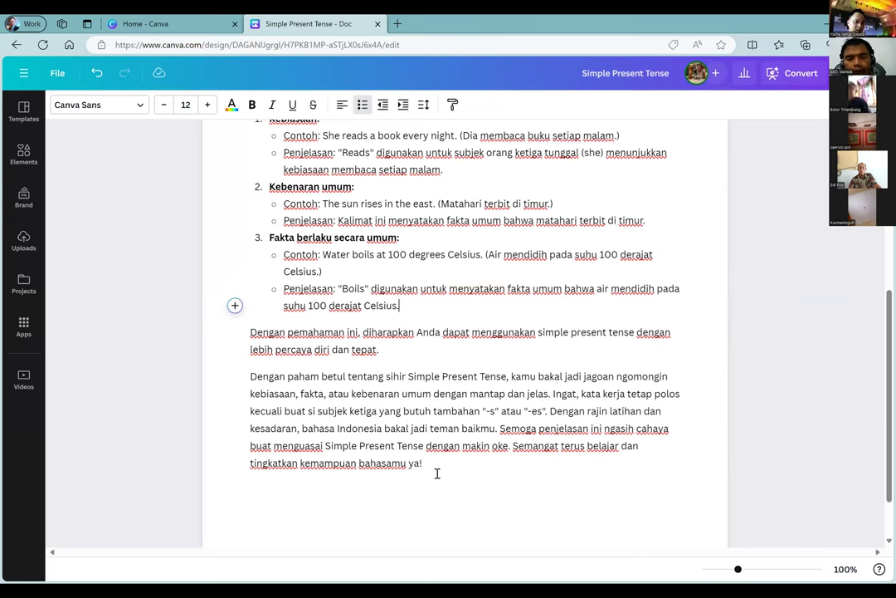
{"action": "left_click_drag", "start_coordinate": [416, 464], "coordinate": [455, 354]}
Step: Rewrite the final paragraph with Magic Write's More formal option, accept it, and move to the empty line below
{"action": "left_click", "coordinate": [444, 353]}
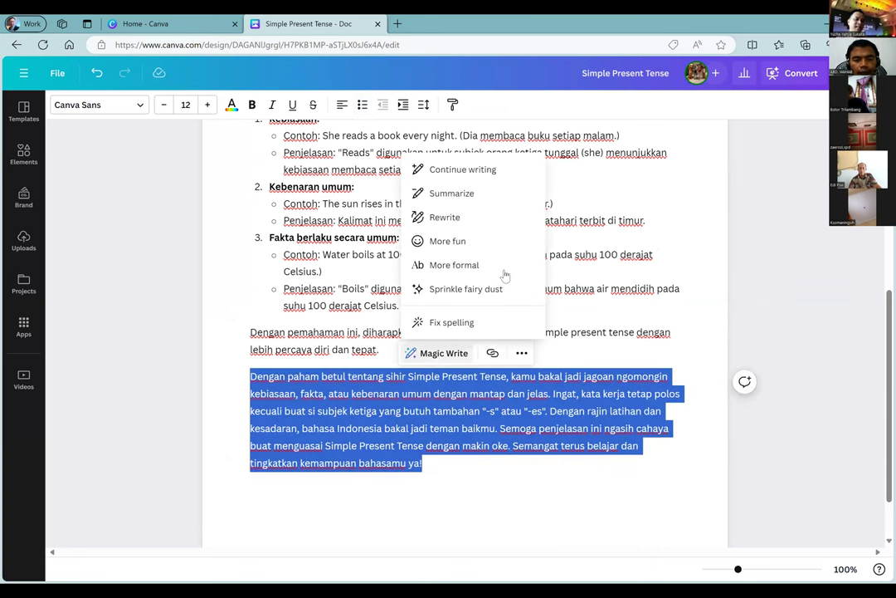
{"action": "left_click", "coordinate": [463, 264]}
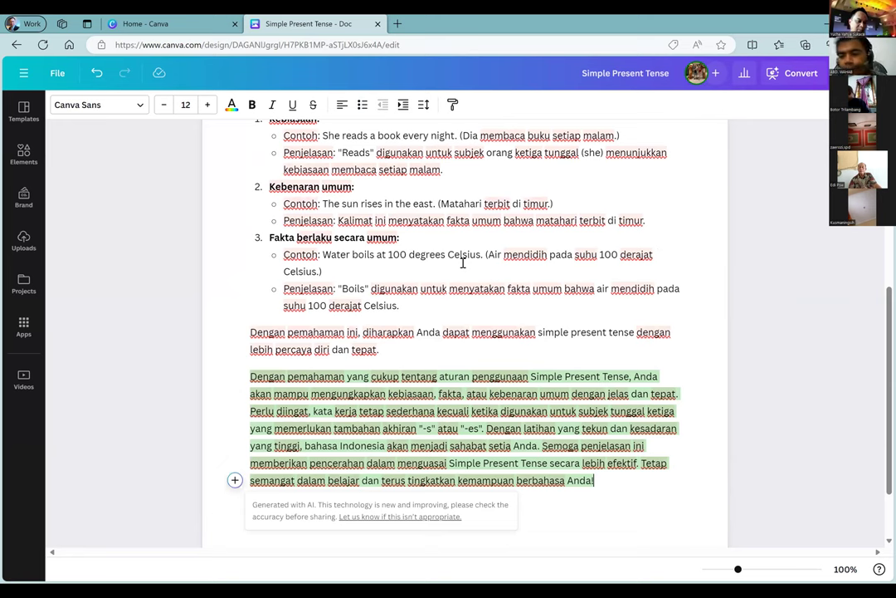
{"action": "left_click", "coordinate": [633, 373]}
{"action": "left_click", "coordinate": [619, 442]}
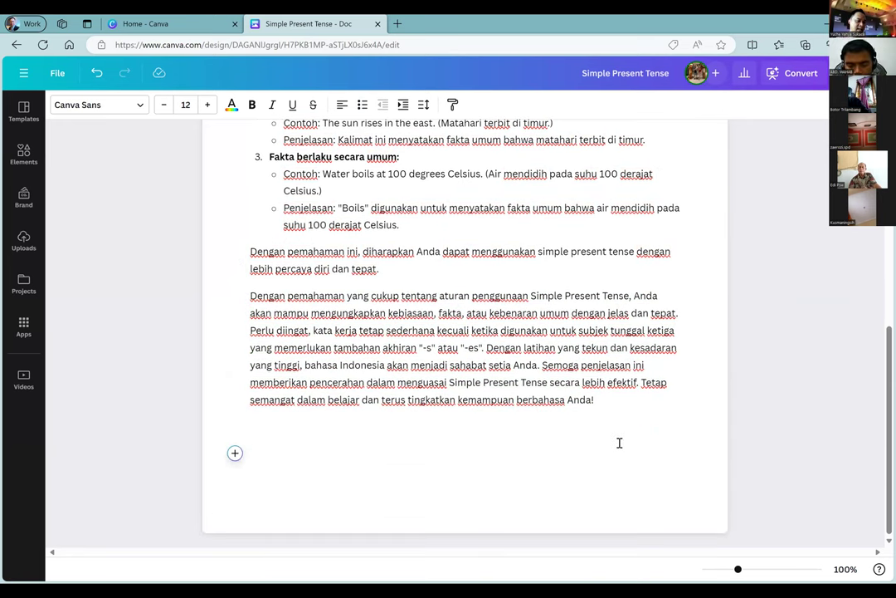
{"action": "left_click", "coordinate": [481, 434]}
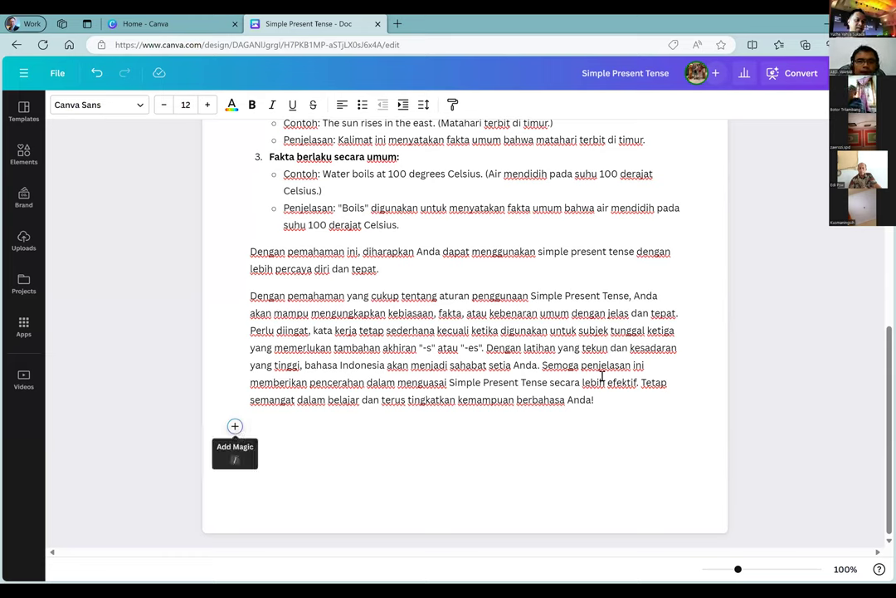
Step: Extend the last paragraph with Magic Write's Continue writing, ending in 'Selamat belajar dan selamat menikmati prosesnya!'
{"action": "left_click_drag", "start_coordinate": [594, 400], "coordinate": [249, 299]}
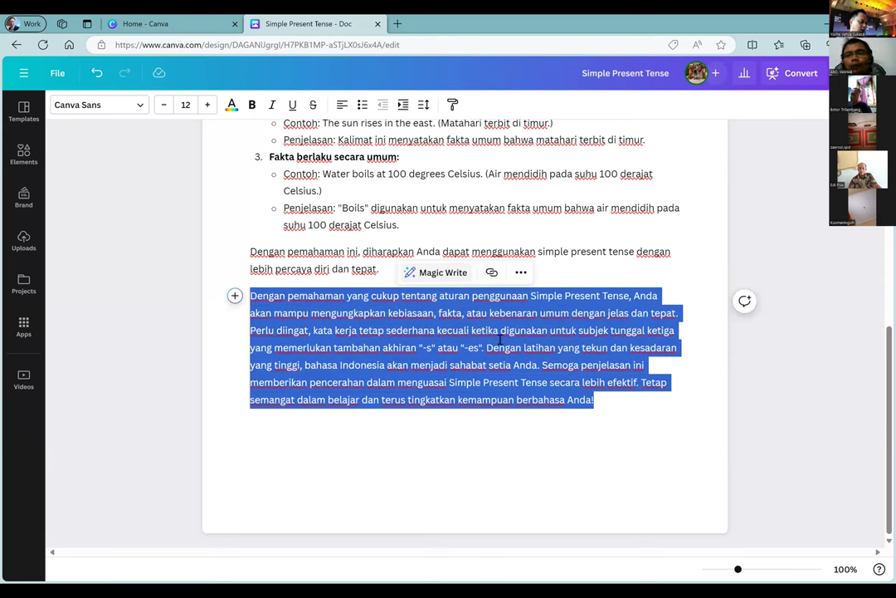
{"action": "left_click", "coordinate": [442, 274]}
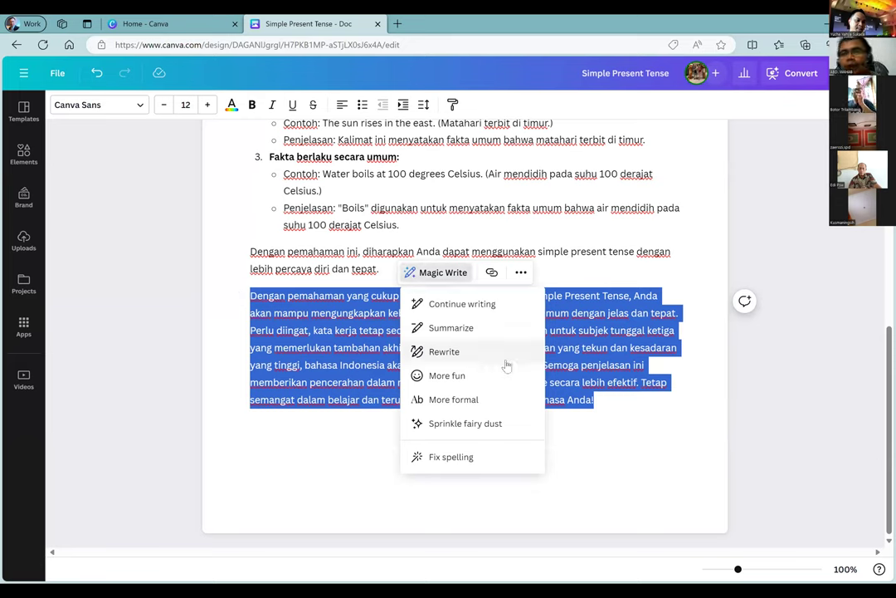
{"action": "left_click", "coordinate": [473, 305]}
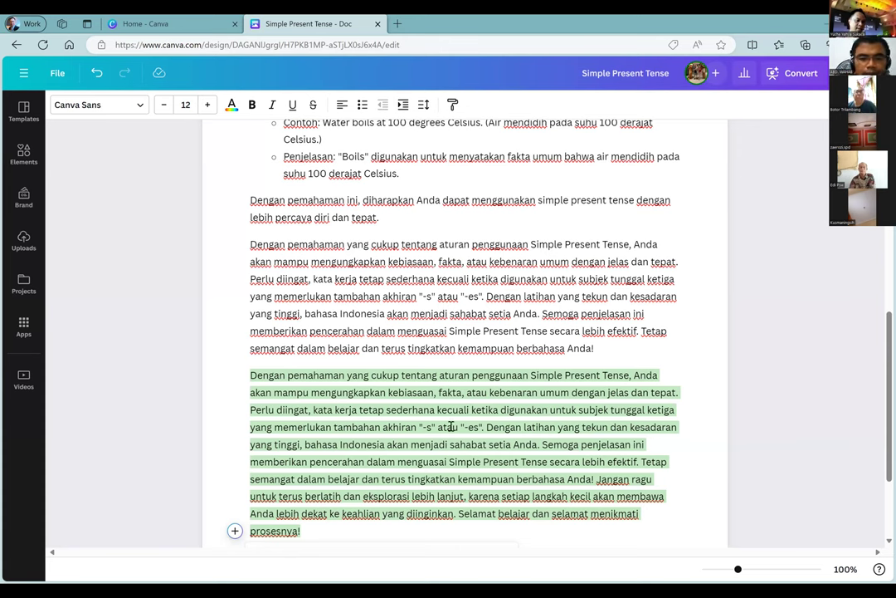
{"action": "left_click", "coordinate": [360, 531]}
Step: Start a new empty paragraph after 'prosesnya!' and open its insert menu
{"action": "scroll", "coordinate": [359, 532], "scroll_direction": "down", "scroll_amount": 2}
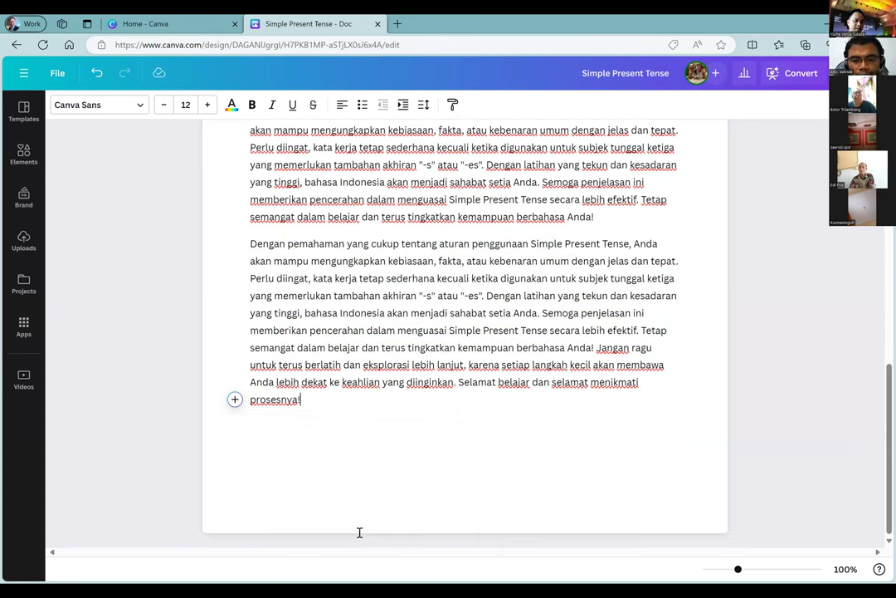
{"action": "key", "text": "Return"}
{"action": "scroll", "coordinate": [422, 296], "scroll_direction": "up", "scroll_amount": 2}
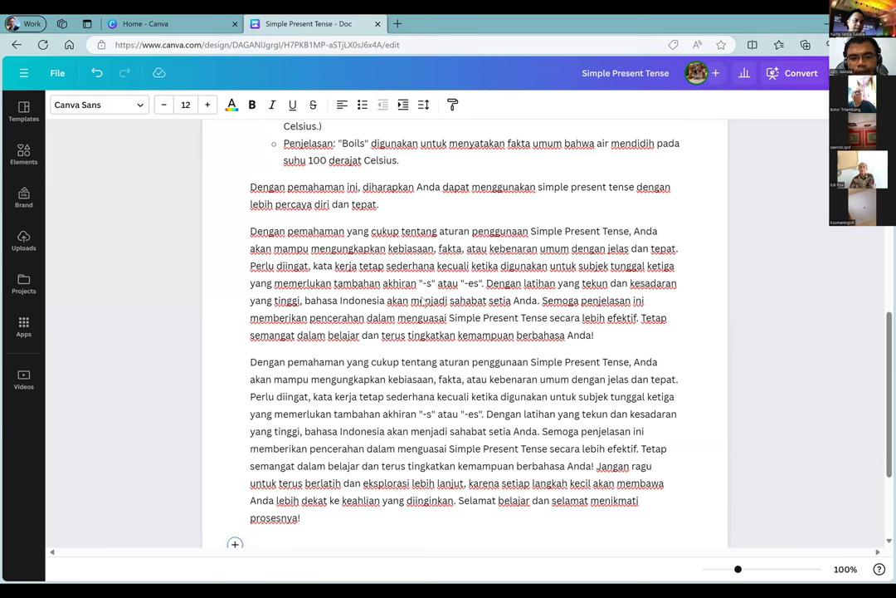
{"action": "scroll", "coordinate": [264, 384], "scroll_direction": "up", "scroll_amount": 1}
{"action": "scroll", "coordinate": [264, 384], "scroll_direction": "down", "scroll_amount": 5}
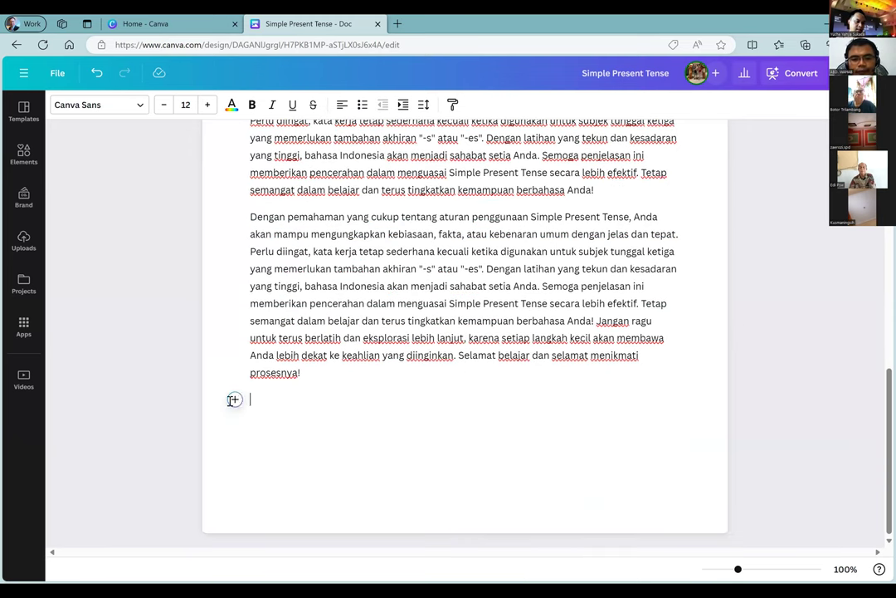
{"action": "left_click", "coordinate": [232, 398]}
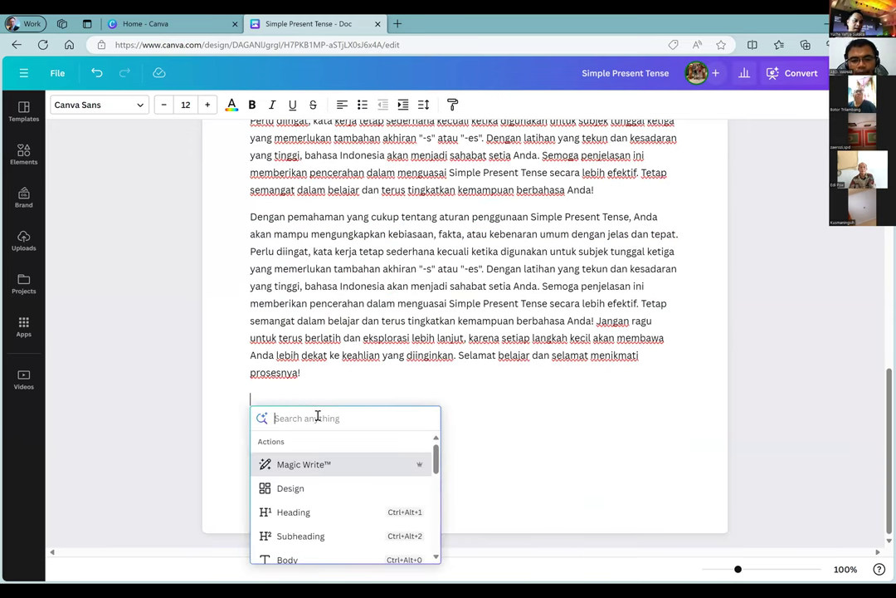
Step: Generate with Magic Write using the prompt 'buatkan soal evaluasi pilihan ganda dengan 5 opsi jawaban terkait dengan materi simplre present tense'
{"action": "left_click", "coordinate": [328, 466]}
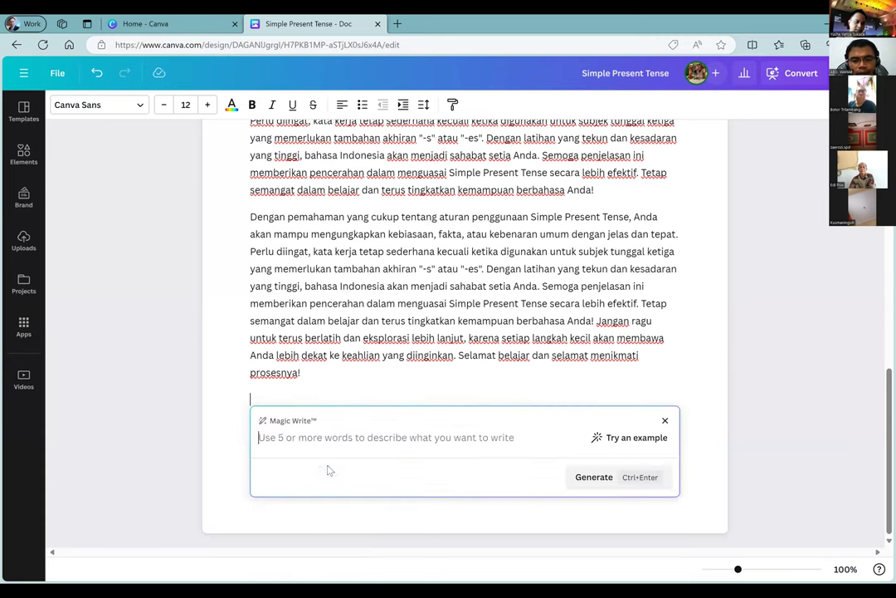
{"action": "type", "text": "bua"}
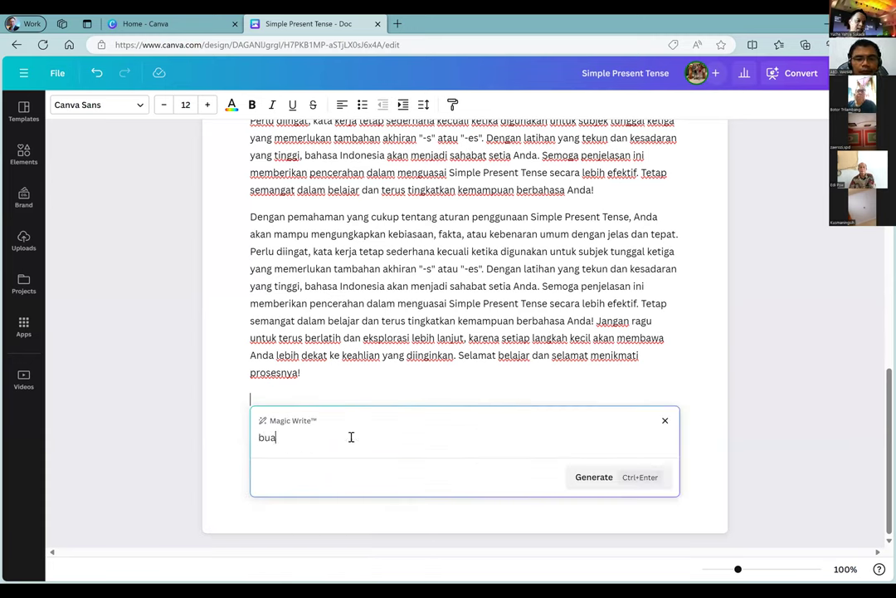
{"action": "type", "text": "tkan soal e"}
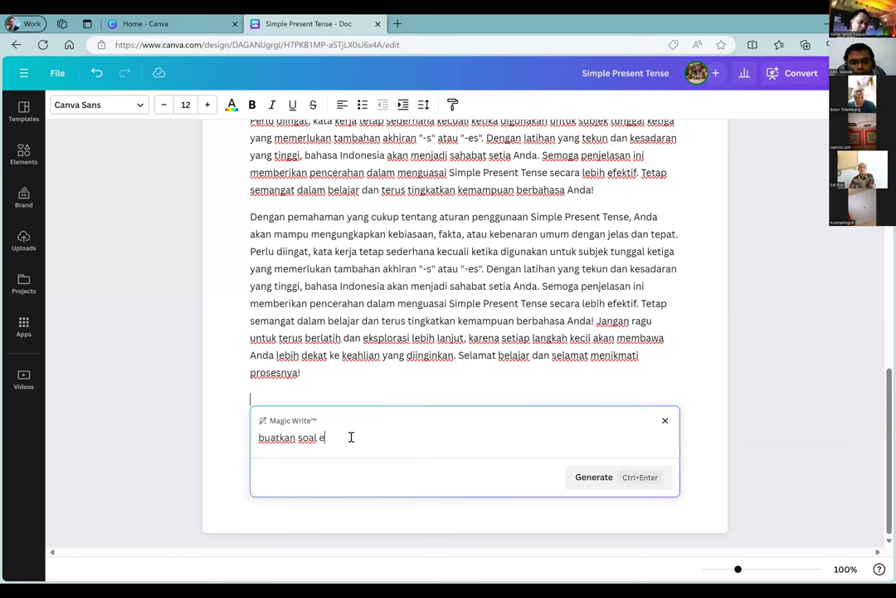
{"action": "type", "text": "valuasi pilihan gant"}
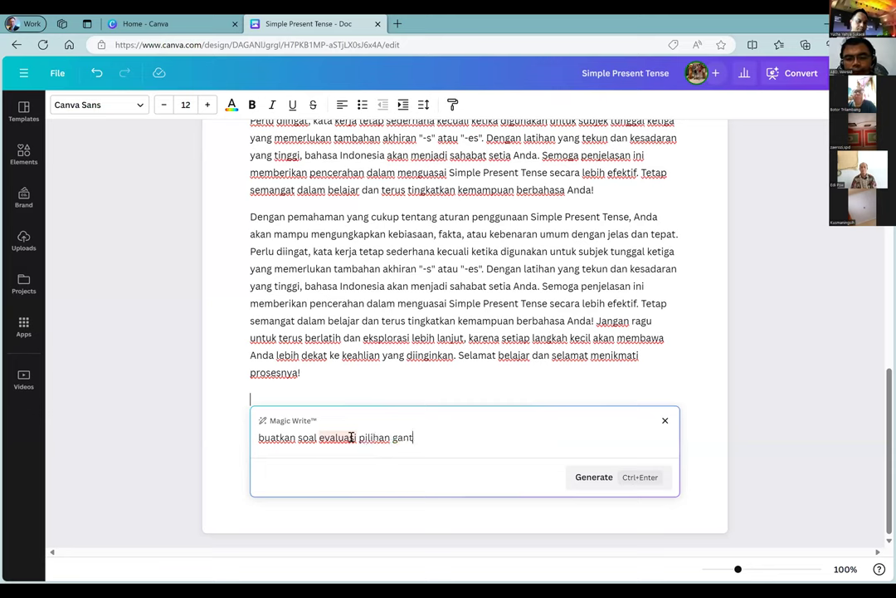
{"action": "key", "text": "BackSpace"}
{"action": "type", "text": "da dengan 5 opi"}
{"action": "key", "text": "BackSpace"}
{"action": "type", "text": "si jawaban"}
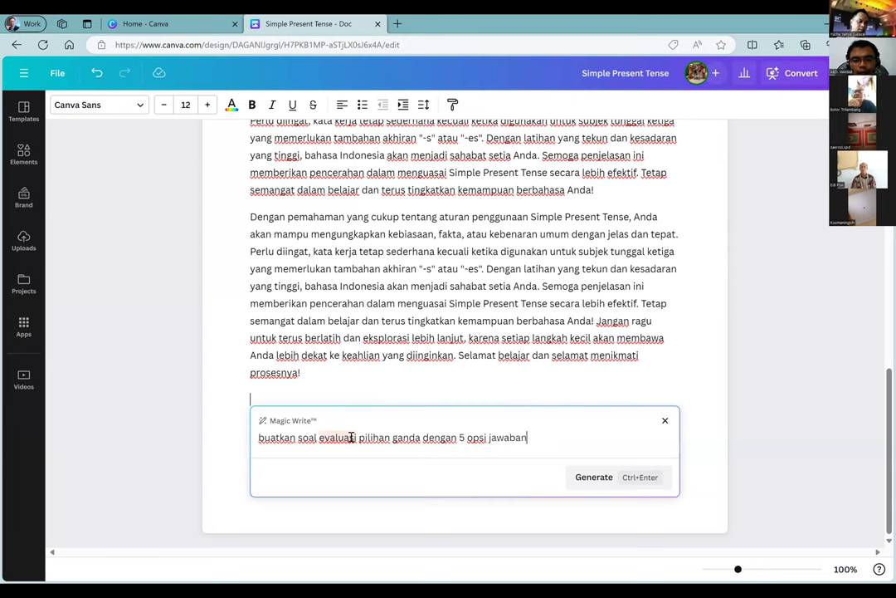
{"action": "type", "text": " terkait dengan"}
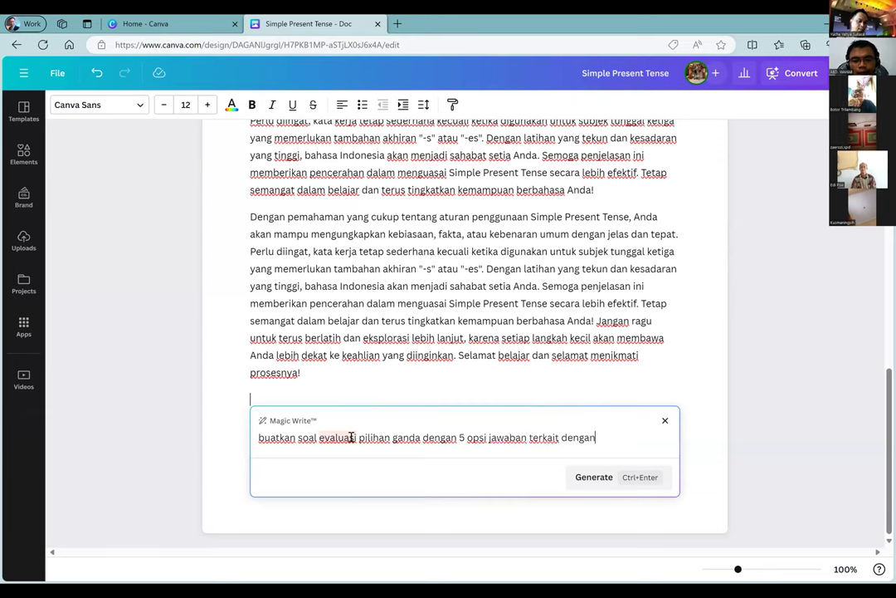
{"action": "type", "text": " materi simp"}
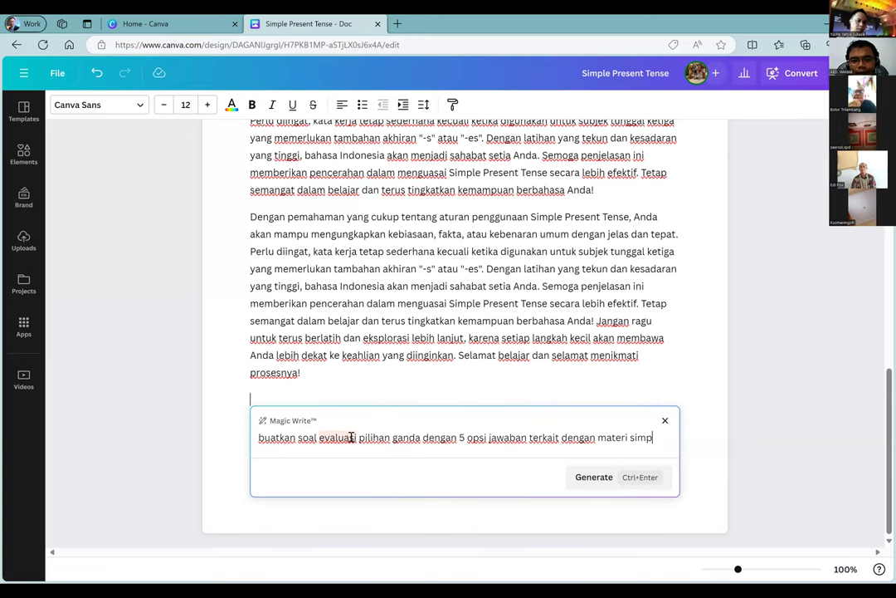
{"action": "type", "text": "lre presen"}
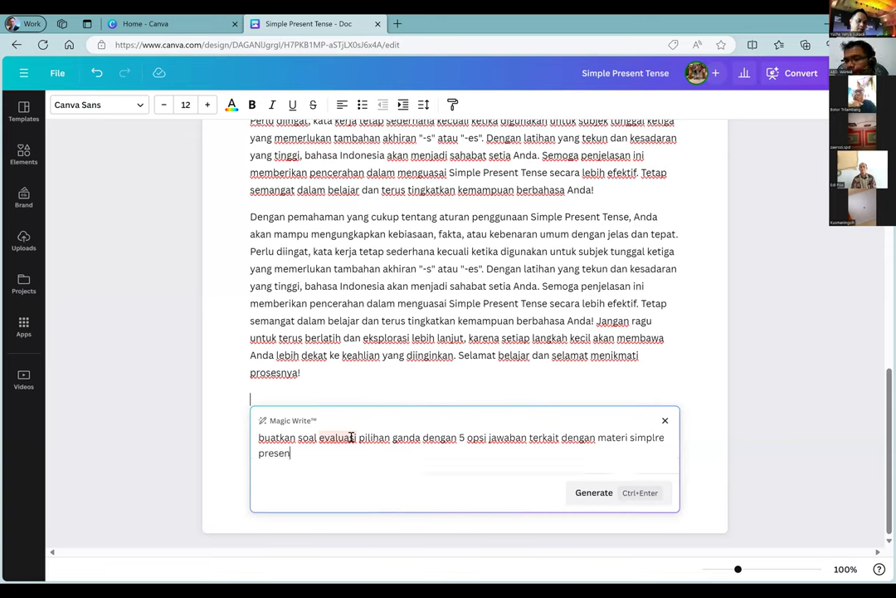
{"action": "type", "text": "t tense"}
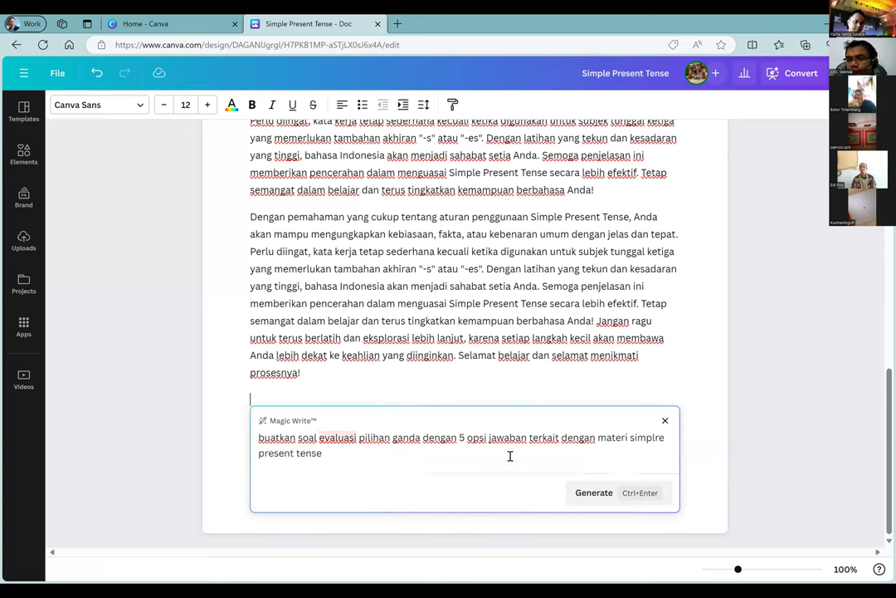
{"action": "left_click", "coordinate": [595, 499]}
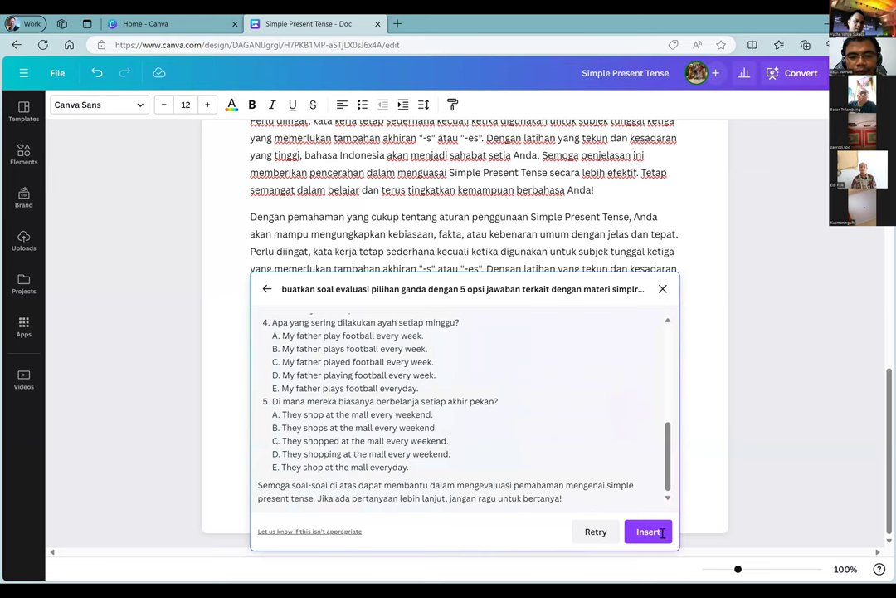
Step: Click into the quiz answers, undoing an accidental line break before answer B
{"action": "scroll", "coordinate": [610, 336], "scroll_direction": "up", "scroll_amount": 5}
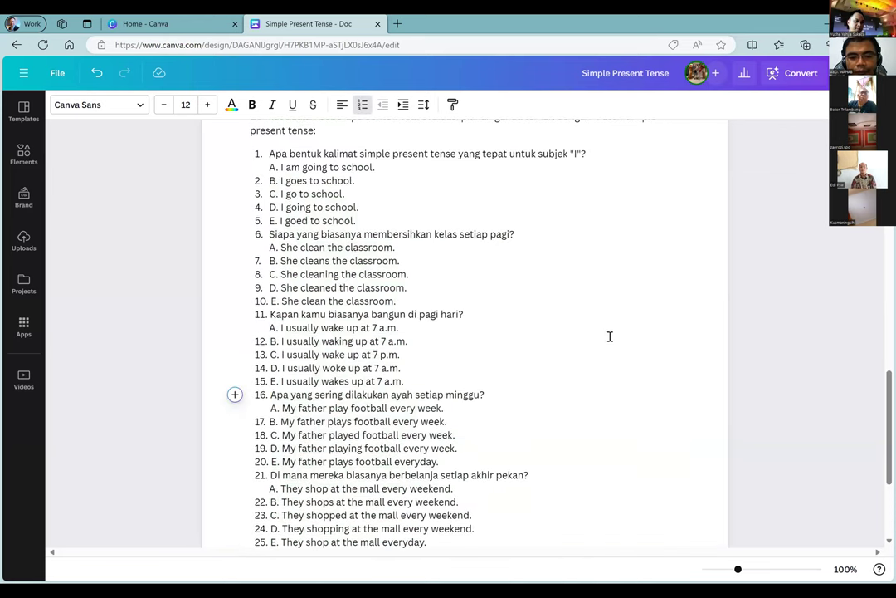
{"action": "left_click", "coordinate": [365, 397]}
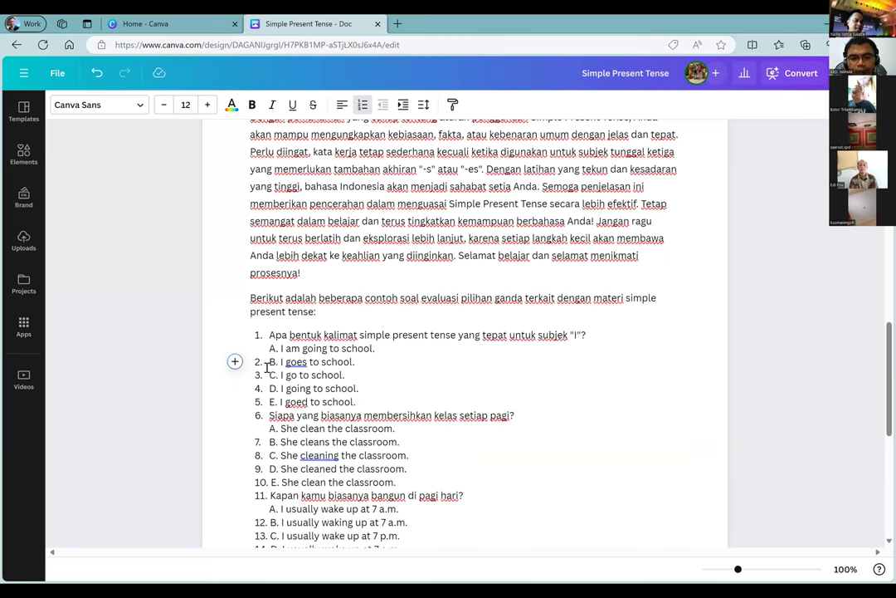
{"action": "left_click", "coordinate": [266, 366]}
{"action": "key", "text": "BackSpace"}
{"action": "key", "text": "ctrl+z"}
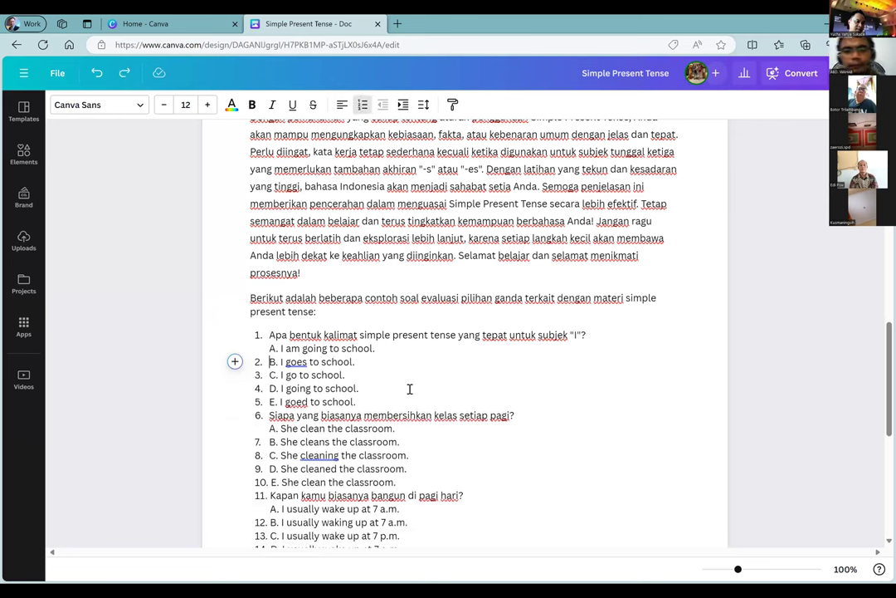
Step: Select the quiz block from 'Berikut adalah' through its closing paragraph and delete it
{"action": "scroll", "coordinate": [410, 388], "scroll_direction": "down", "scroll_amount": 2}
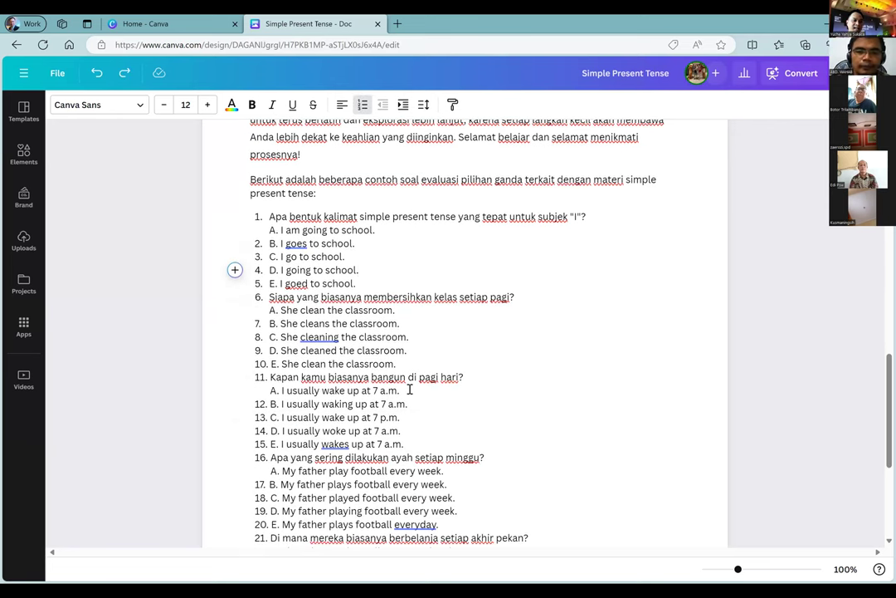
{"action": "scroll", "coordinate": [410, 388], "scroll_direction": "up", "scroll_amount": 1}
{"action": "left_click", "coordinate": [358, 270]}
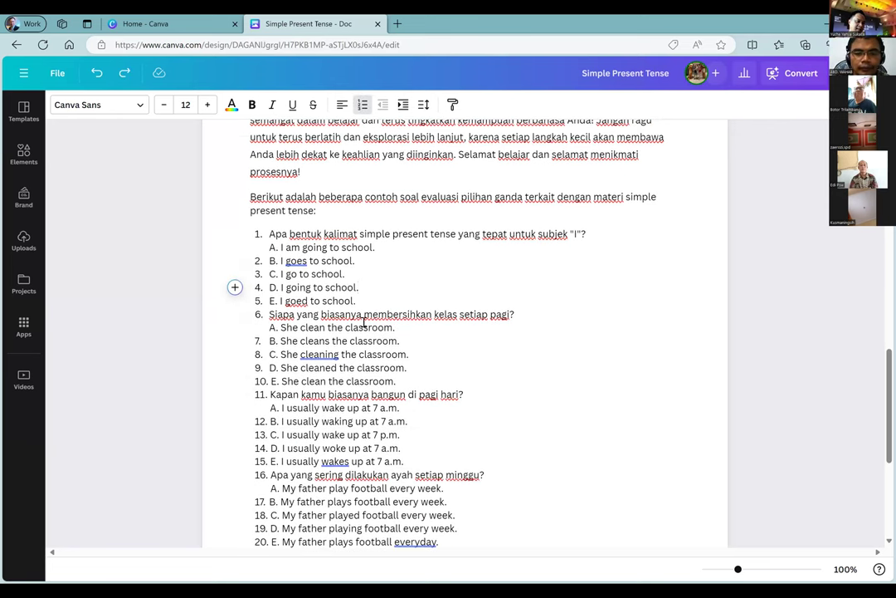
{"action": "scroll", "coordinate": [441, 321], "scroll_direction": "up", "scroll_amount": 1}
{"action": "scroll", "coordinate": [440, 321], "scroll_direction": "up", "scroll_amount": 1}
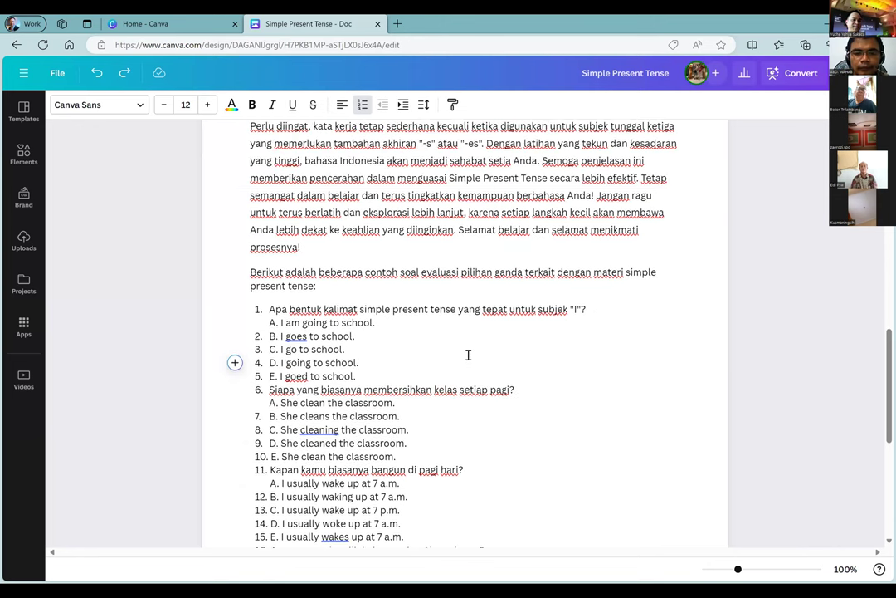
{"action": "scroll", "coordinate": [468, 354], "scroll_direction": "down", "scroll_amount": 1}
{"action": "scroll", "coordinate": [490, 416], "scroll_direction": "down", "scroll_amount": 2}
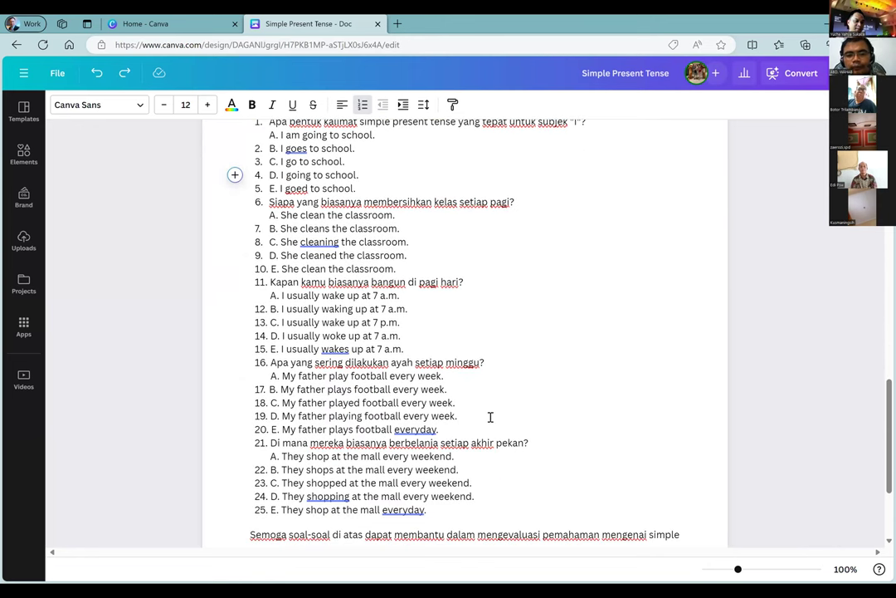
{"action": "scroll", "coordinate": [490, 416], "scroll_direction": "down", "scroll_amount": 1}
{"action": "scroll", "coordinate": [490, 416], "scroll_direction": "up", "scroll_amount": 1}
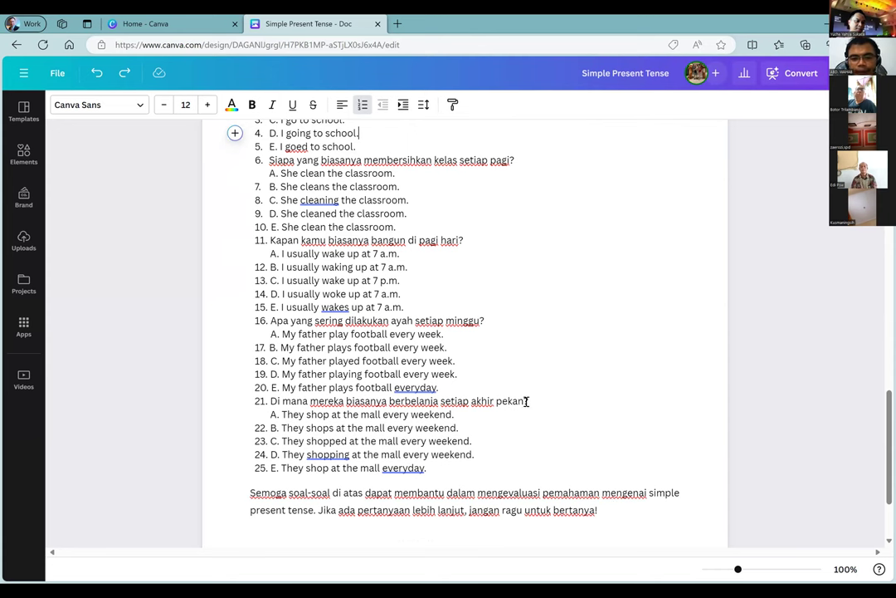
{"action": "key", "text": "ctrl+a"}
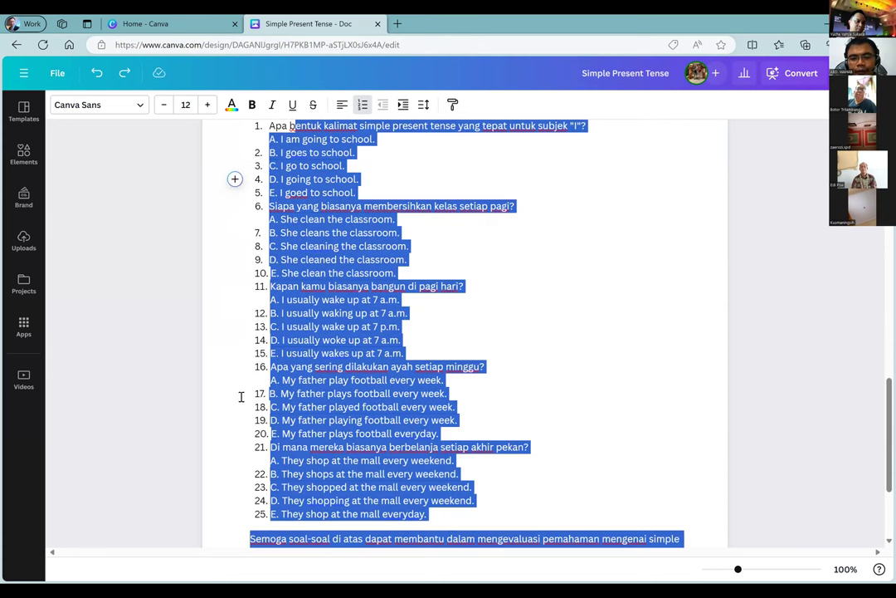
{"action": "left_click_drag", "start_coordinate": [236, 381], "coordinate": [235, 366]}
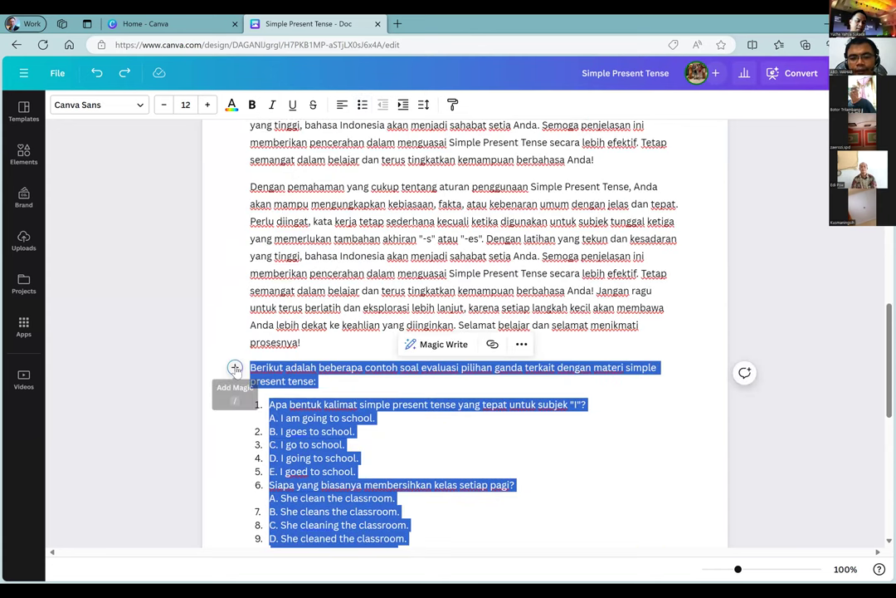
{"action": "key", "text": "BackSpace"}
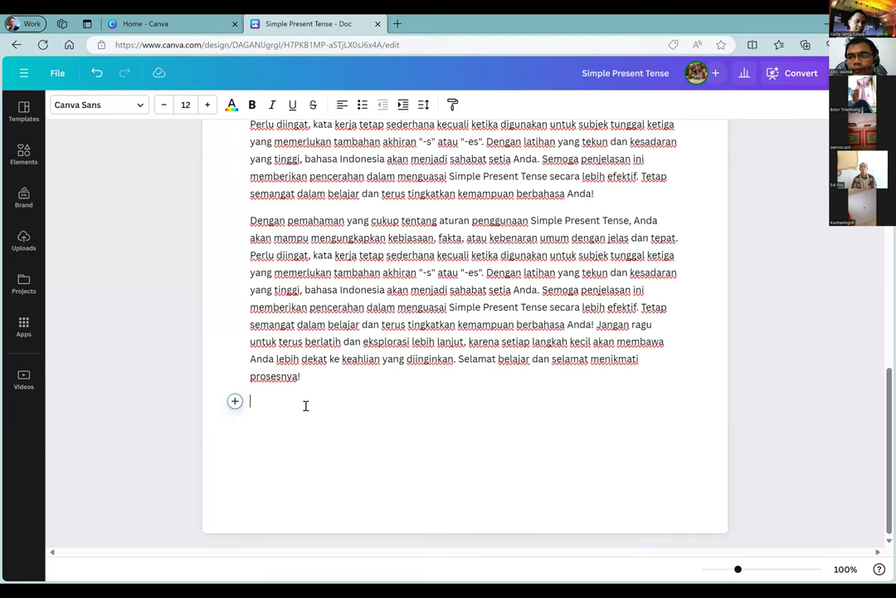
{"action": "scroll", "coordinate": [305, 405], "scroll_direction": "up", "scroll_amount": 1}
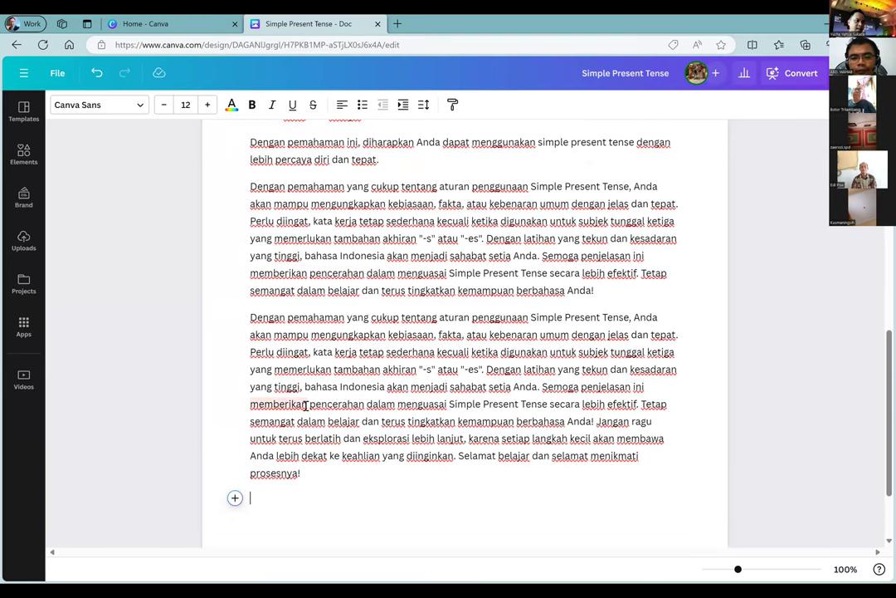
{"action": "scroll", "coordinate": [305, 405], "scroll_direction": "up", "scroll_amount": 6}
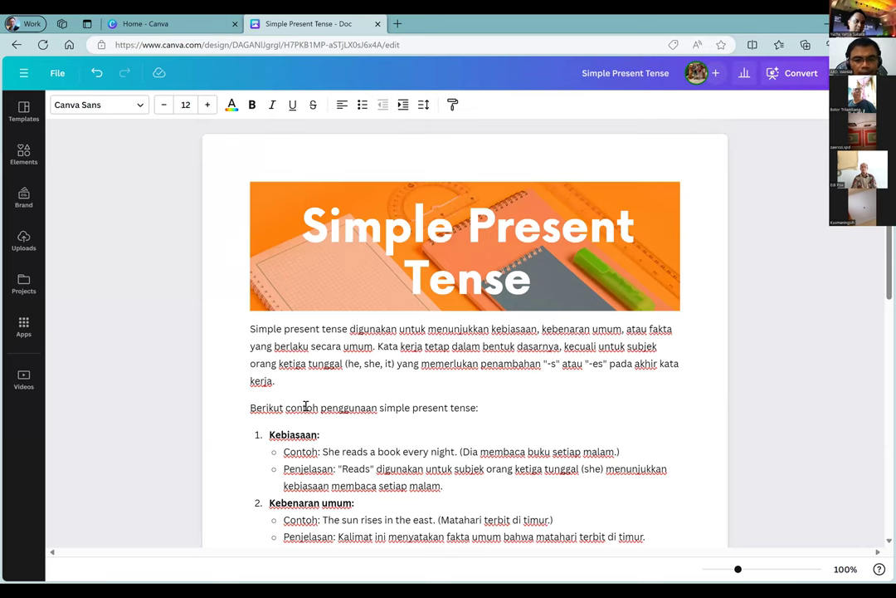
{"action": "scroll", "coordinate": [305, 405], "scroll_direction": "down", "scroll_amount": 2}
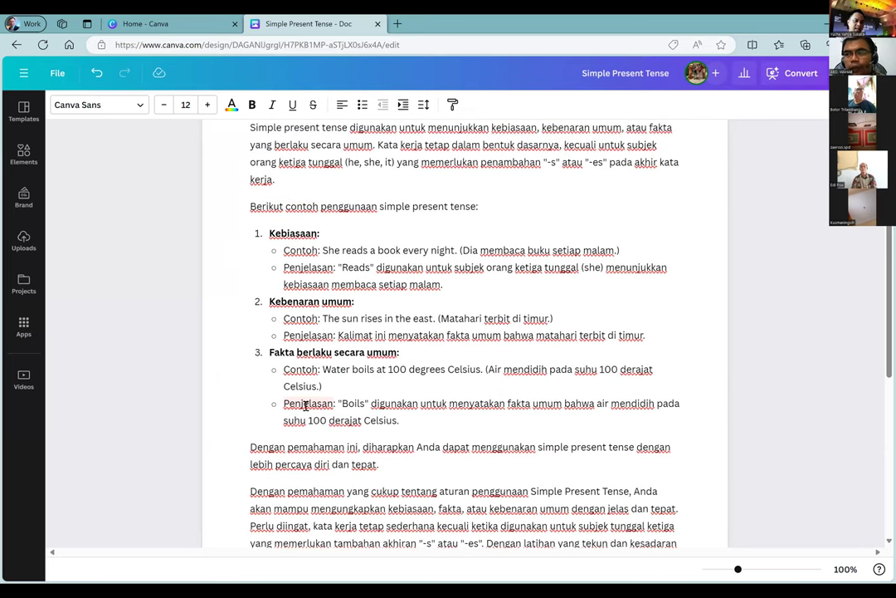
{"action": "scroll", "coordinate": [305, 405], "scroll_direction": "down", "scroll_amount": 4}
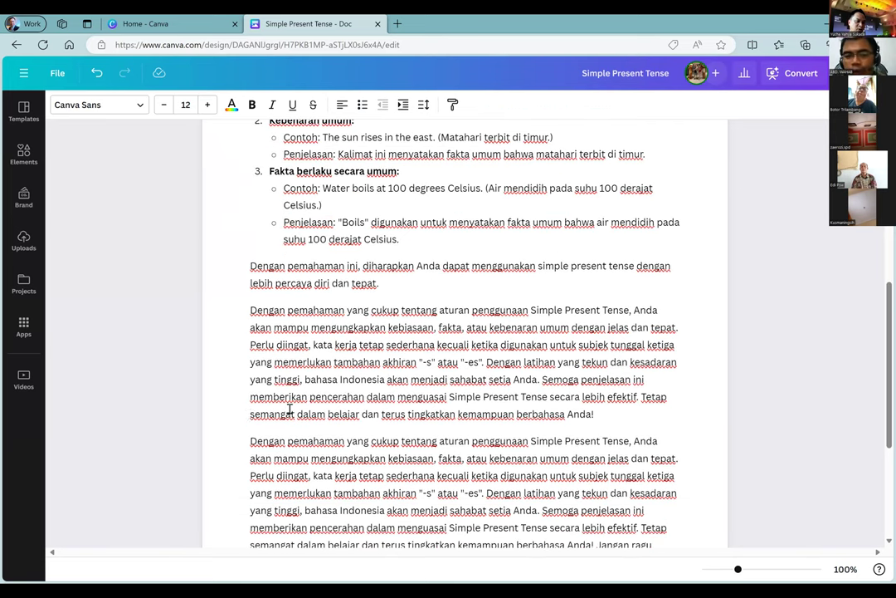
{"action": "left_click", "coordinate": [234, 422]}
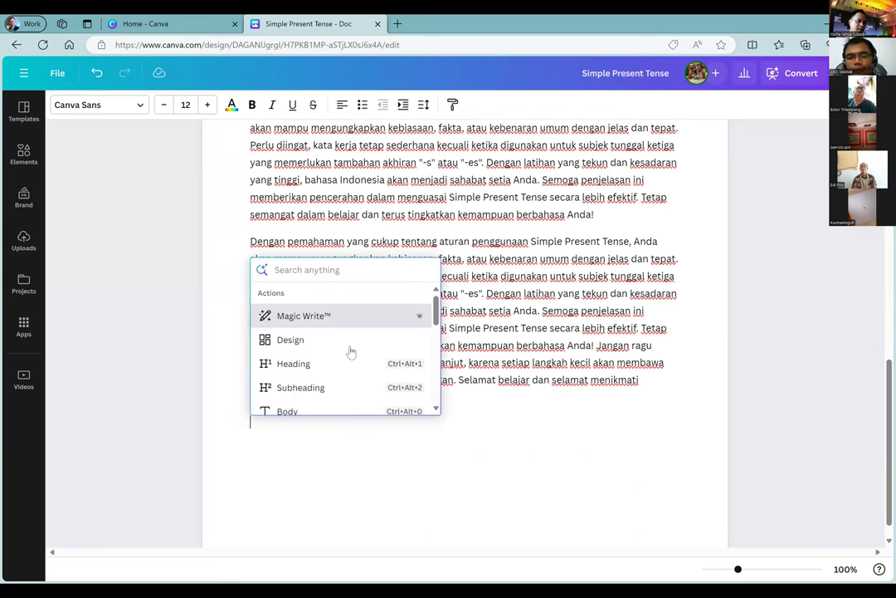
{"action": "scroll", "coordinate": [350, 354], "scroll_direction": "down", "scroll_amount": 1}
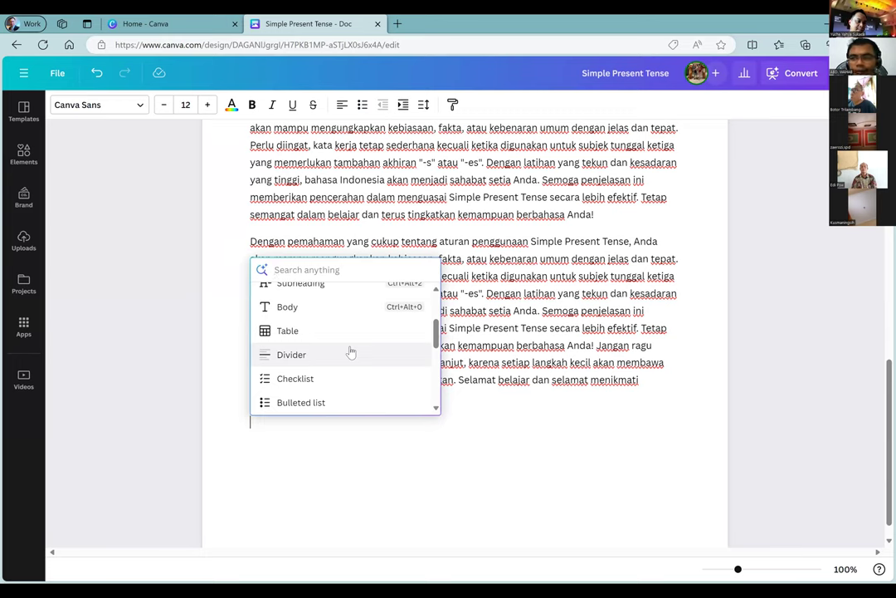
{"action": "scroll", "coordinate": [350, 352], "scroll_direction": "down", "scroll_amount": 1}
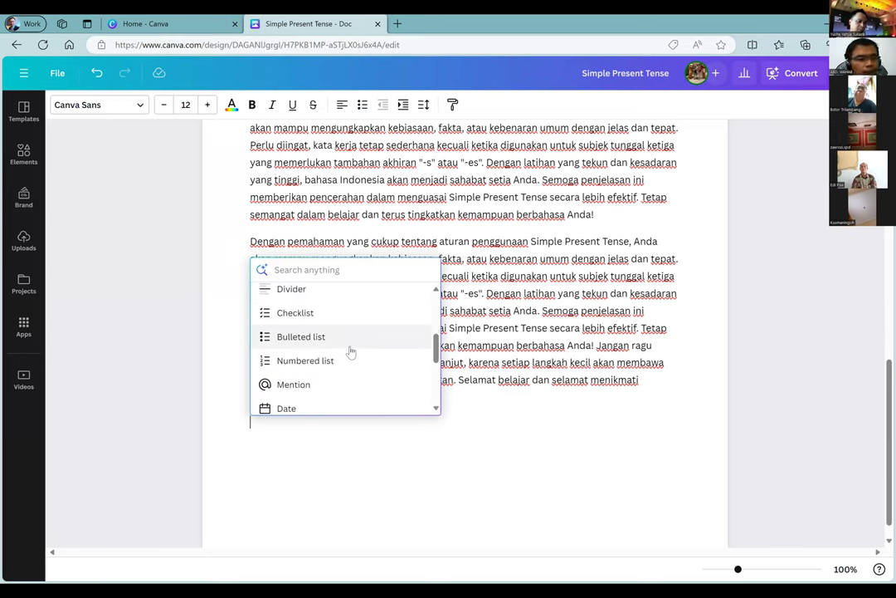
{"action": "scroll", "coordinate": [350, 353], "scroll_direction": "down", "scroll_amount": 1}
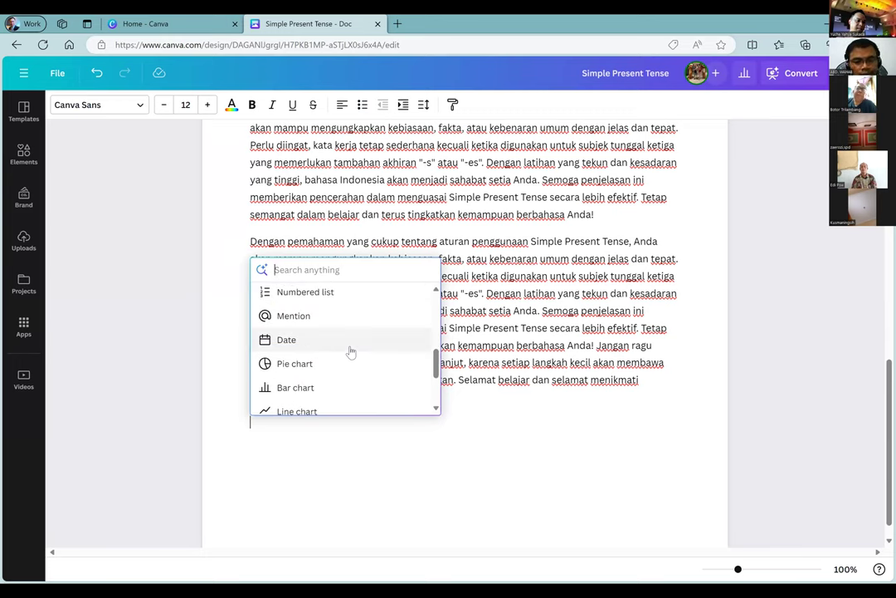
{"action": "scroll", "coordinate": [350, 353], "scroll_direction": "down", "scroll_amount": 1}
{"action": "scroll", "coordinate": [350, 353], "scroll_direction": "up", "scroll_amount": 5}
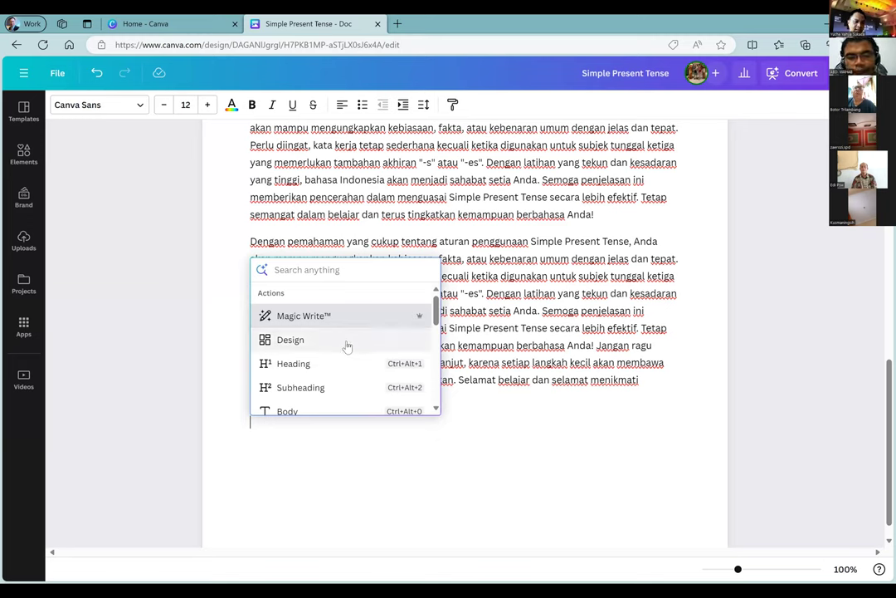
{"action": "scroll", "coordinate": [349, 346], "scroll_direction": "down", "scroll_amount": 1}
{"action": "scroll", "coordinate": [347, 342], "scroll_direction": "down", "scroll_amount": 2}
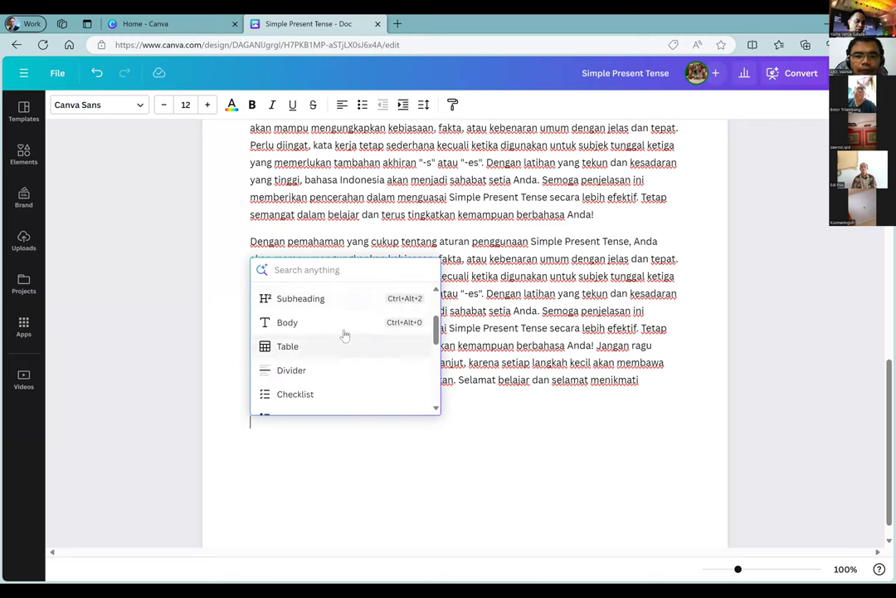
{"action": "left_click", "coordinate": [288, 428]}
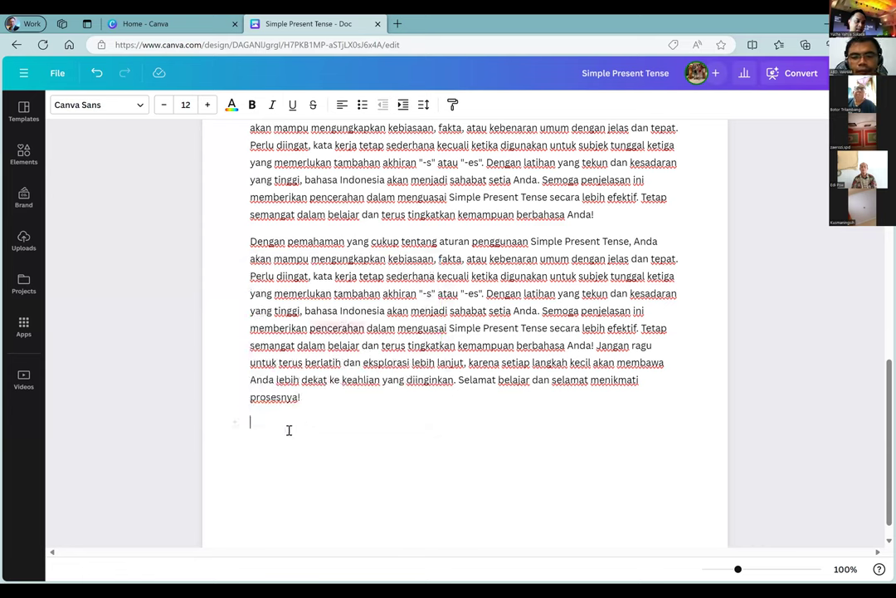
{"action": "left_click", "coordinate": [235, 421]}
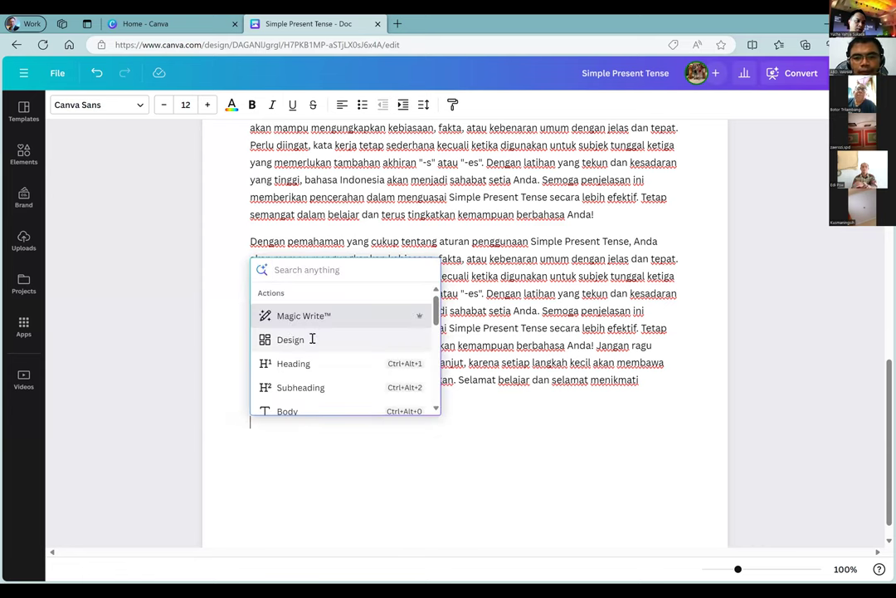
Step: Make the empty line a heading, test it with typed letters, then erase them
{"action": "scroll", "coordinate": [328, 316], "scroll_direction": "down", "scroll_amount": 1}
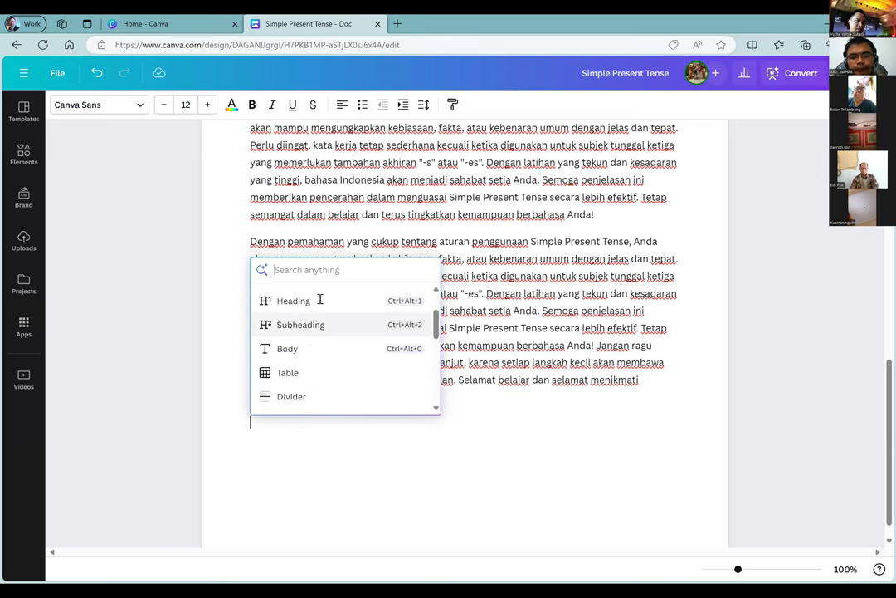
{"action": "left_click", "coordinate": [376, 300]}
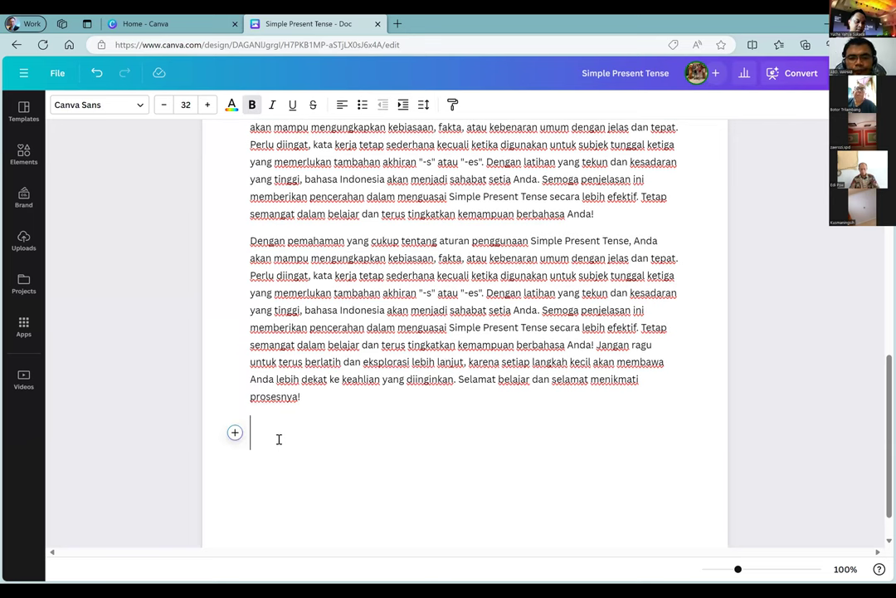
{"action": "type", "text": "asdasd"}
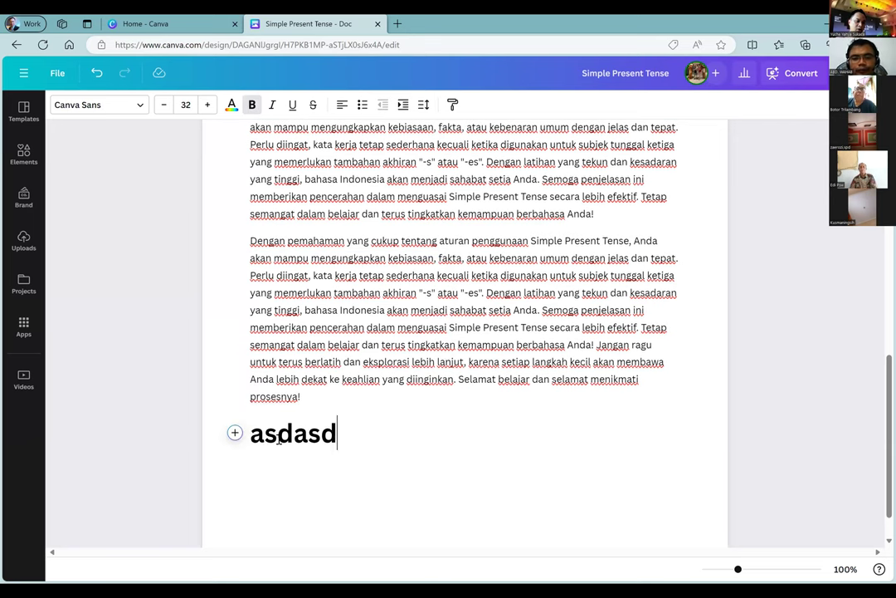
{"action": "key", "text": "BackSpace"}
{"action": "key", "text": "BackSpace"}
{"action": "key", "text": "BackSpace"}
{"action": "key", "text": "BackSpace"}
{"action": "key", "text": "BackSpace"}
{"action": "key", "text": "BackSpace"}
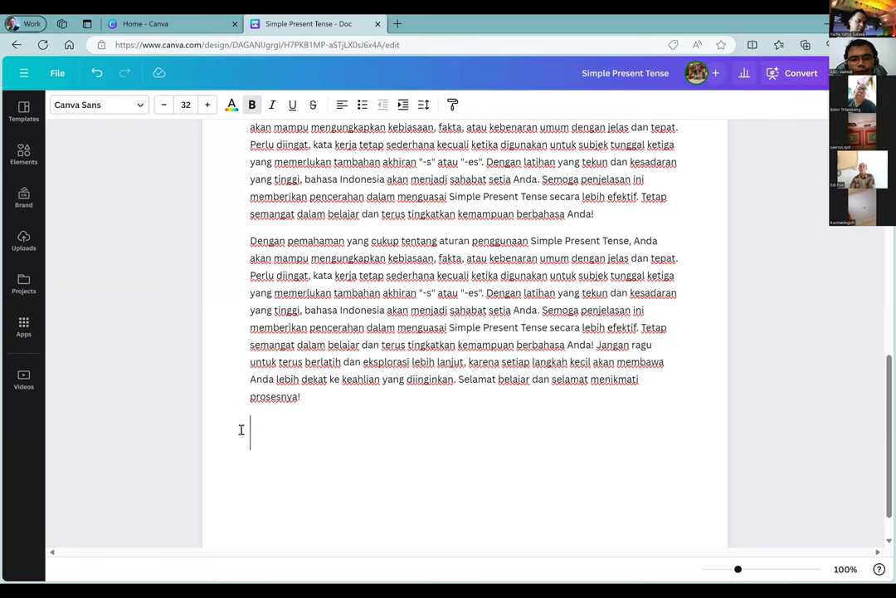
Step: Switch the empty line to Body text and choose Table from the insert menu
{"action": "left_click", "coordinate": [236, 434]}
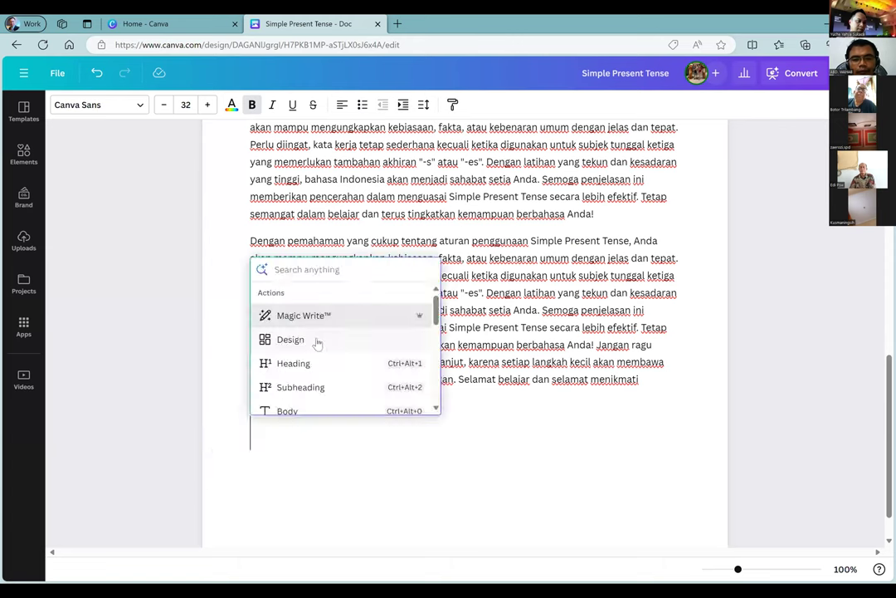
{"action": "scroll", "coordinate": [321, 374], "scroll_direction": "down", "scroll_amount": 1}
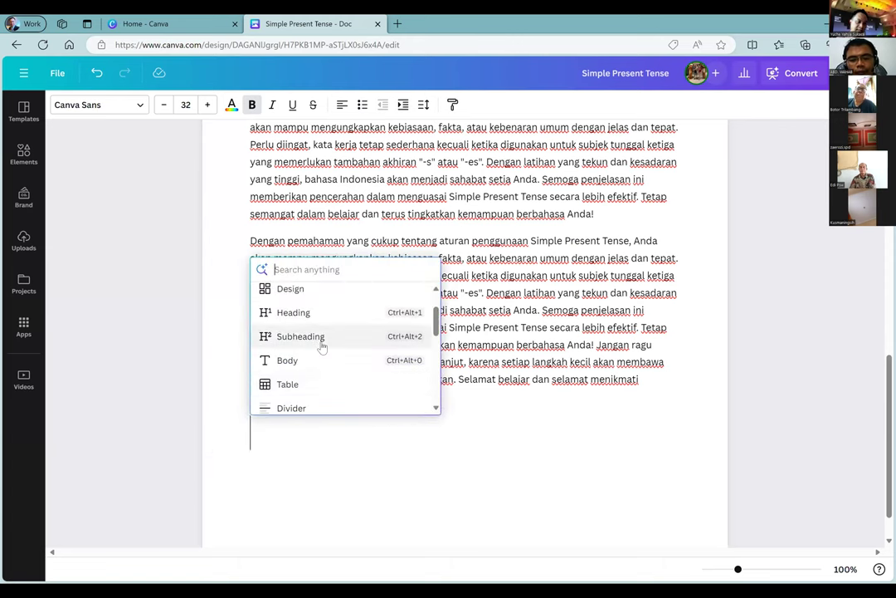
{"action": "left_click", "coordinate": [312, 360]}
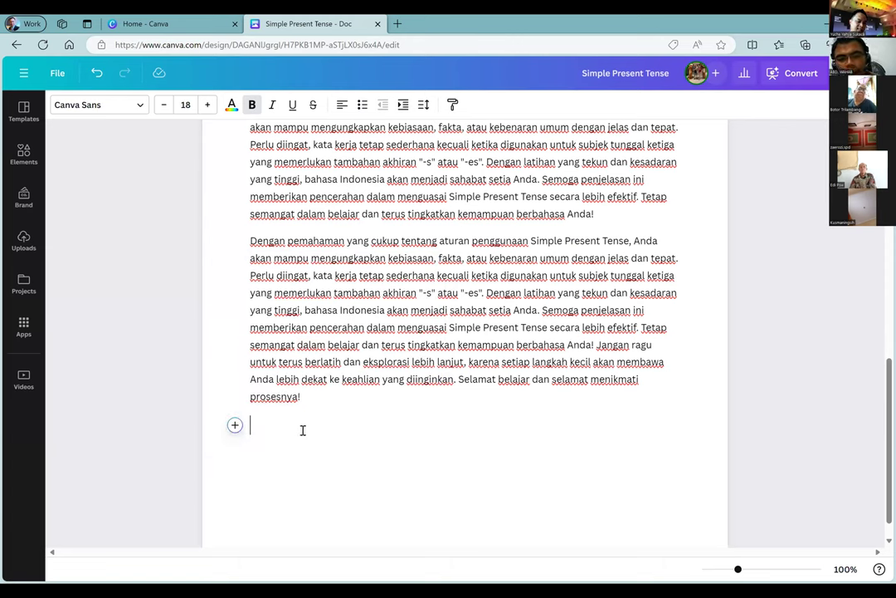
{"action": "left_click", "coordinate": [235, 425]}
{"action": "scroll", "coordinate": [315, 371], "scroll_direction": "down", "scroll_amount": 3}
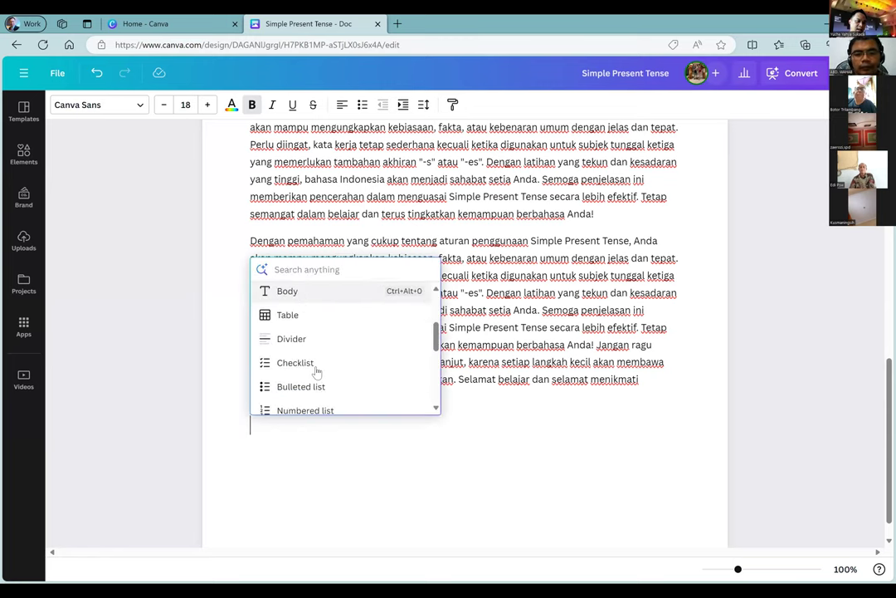
{"action": "left_click", "coordinate": [340, 308]}
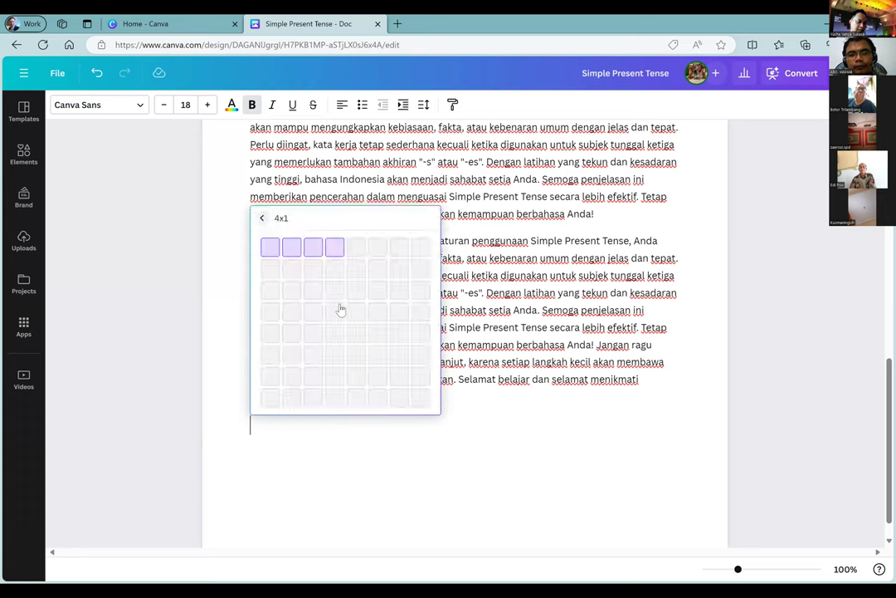
Step: Insert an 8x4 table below the paragraph ending 'prosesnya!' and scroll through the doc to review it
{"action": "left_click", "coordinate": [421, 310]}
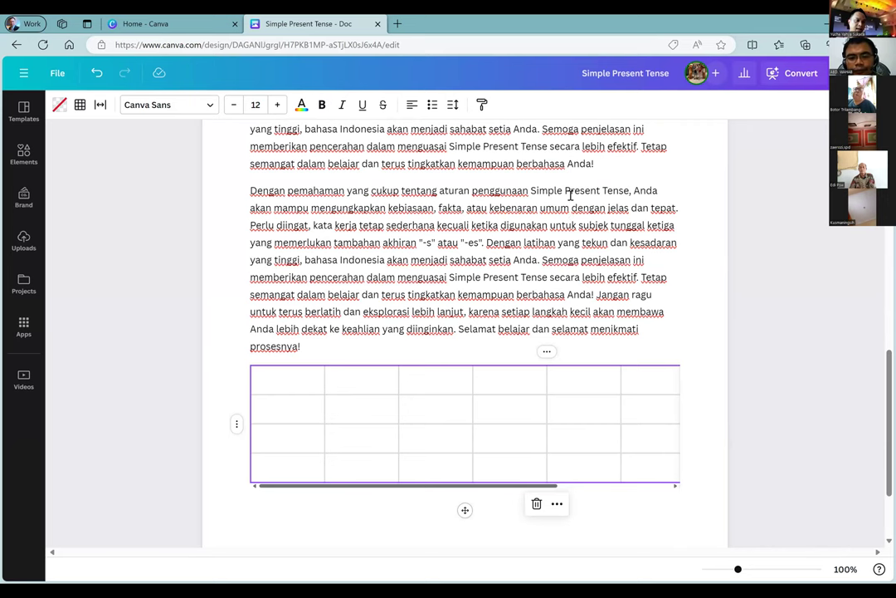
{"action": "scroll", "coordinate": [571, 194], "scroll_direction": "up", "scroll_amount": 3}
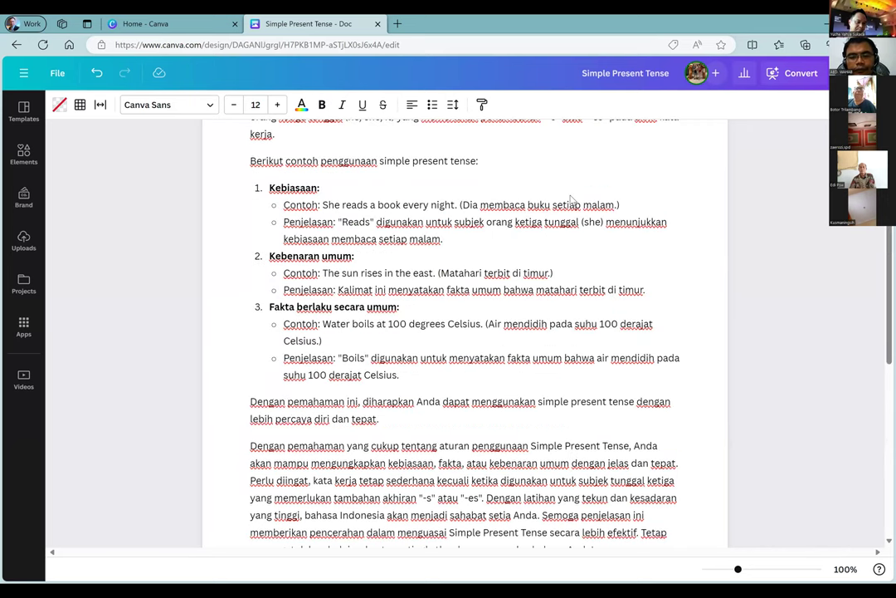
{"action": "scroll", "coordinate": [572, 198], "scroll_direction": "up", "scroll_amount": 2}
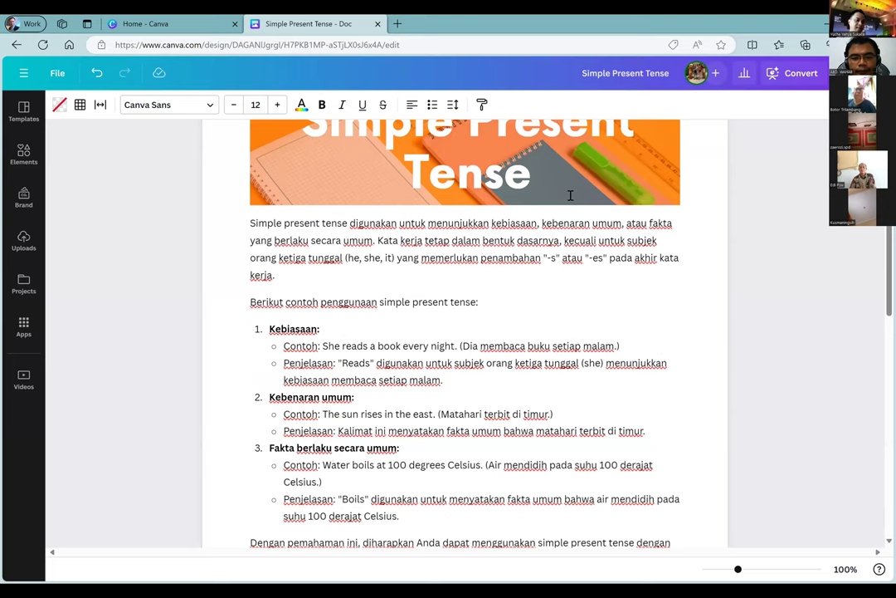
{"action": "scroll", "coordinate": [570, 194], "scroll_direction": "up", "scroll_amount": 1}
{"action": "scroll", "coordinate": [526, 414], "scroll_direction": "down", "scroll_amount": 4}
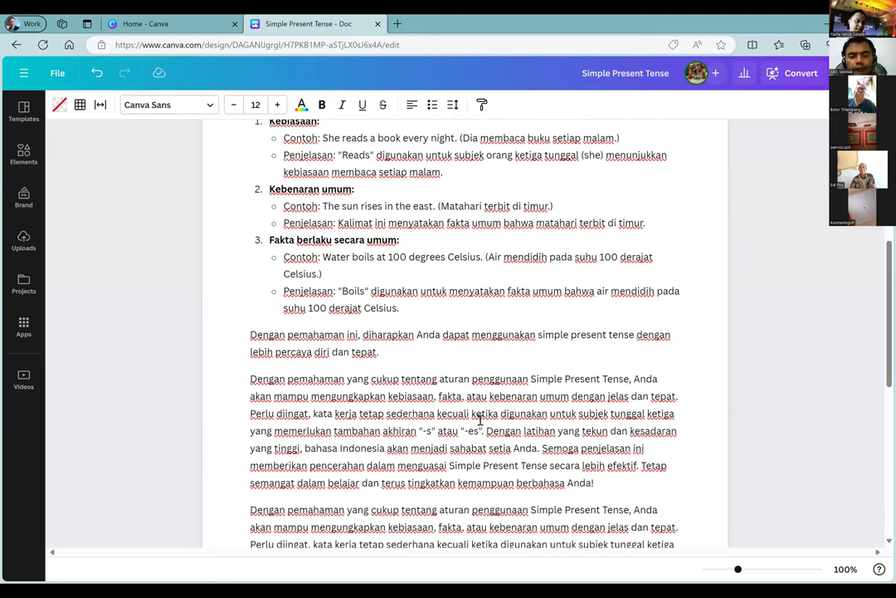
{"action": "scroll", "coordinate": [206, 456], "scroll_direction": "down", "scroll_amount": 1}
Step: Place the caret on the empty line directly under the table
{"action": "scroll", "coordinate": [231, 417], "scroll_direction": "down", "scroll_amount": 5}
{"action": "left_click", "coordinate": [234, 412]}
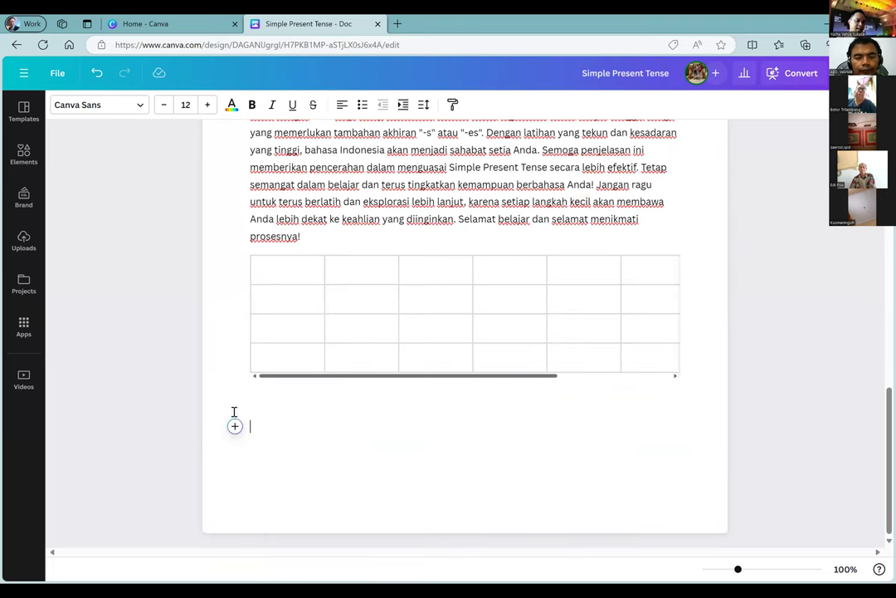
{"action": "key", "text": "BackSpace"}
Step: Insert an Embed block on that line from the line's insert menu
{"action": "left_click", "coordinate": [235, 399]}
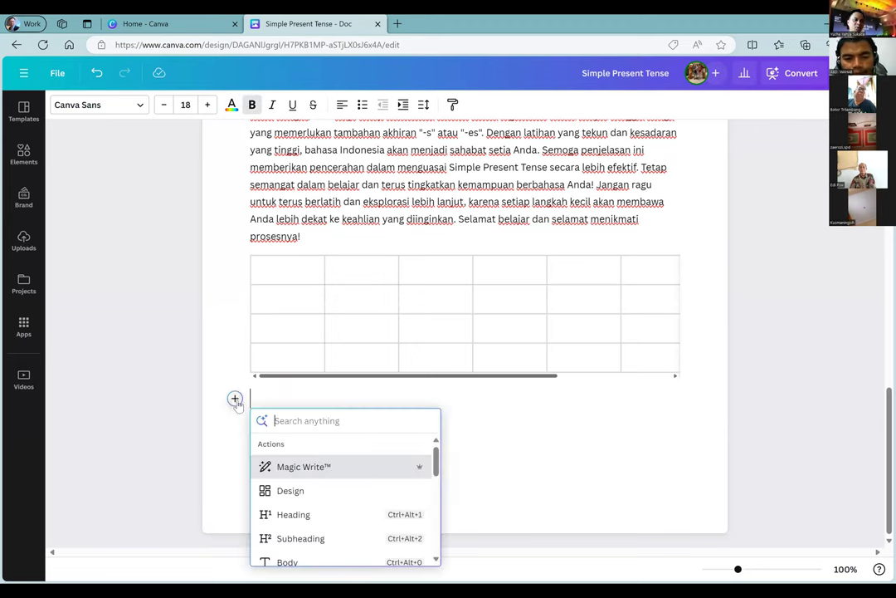
{"action": "scroll", "coordinate": [375, 510], "scroll_direction": "down", "scroll_amount": 1}
{"action": "scroll", "coordinate": [376, 510], "scroll_direction": "down", "scroll_amount": 1}
{"action": "scroll", "coordinate": [375, 509], "scroll_direction": "down", "scroll_amount": 1}
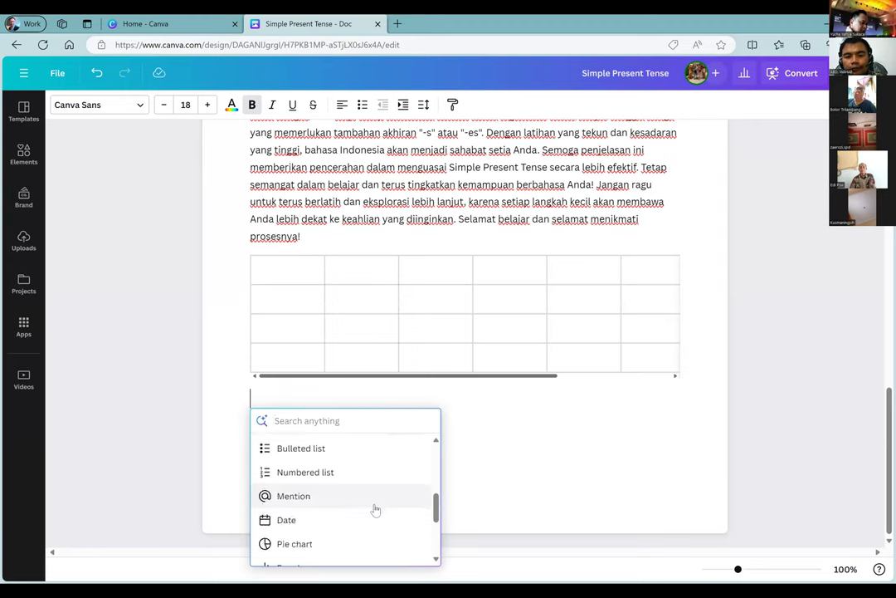
{"action": "scroll", "coordinate": [375, 510], "scroll_direction": "down", "scroll_amount": 3}
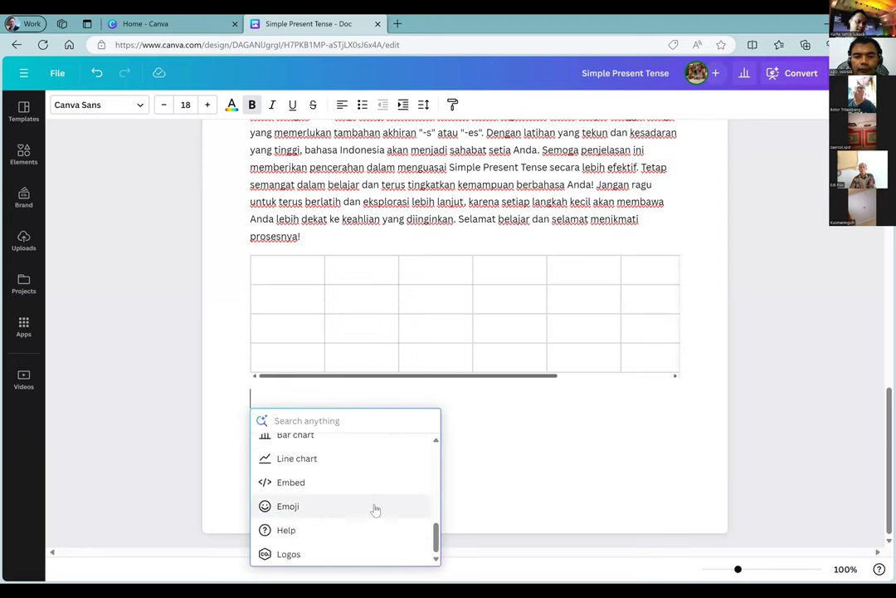
{"action": "scroll", "coordinate": [376, 510], "scroll_direction": "up", "scroll_amount": 8}
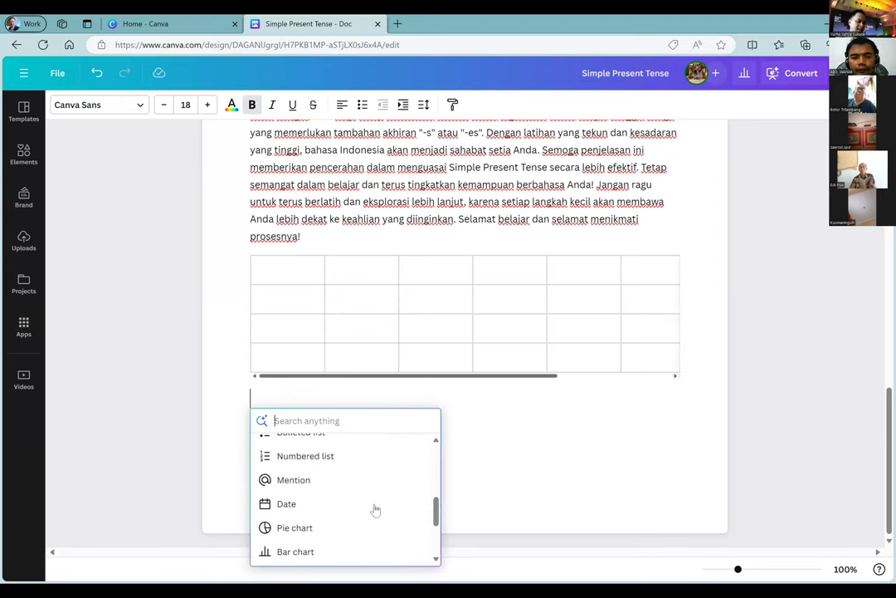
{"action": "scroll", "coordinate": [375, 510], "scroll_direction": "down", "scroll_amount": 1}
{"action": "scroll", "coordinate": [375, 498], "scroll_direction": "up", "scroll_amount": 1}
{"action": "scroll", "coordinate": [376, 488], "scroll_direction": "down", "scroll_amount": 3}
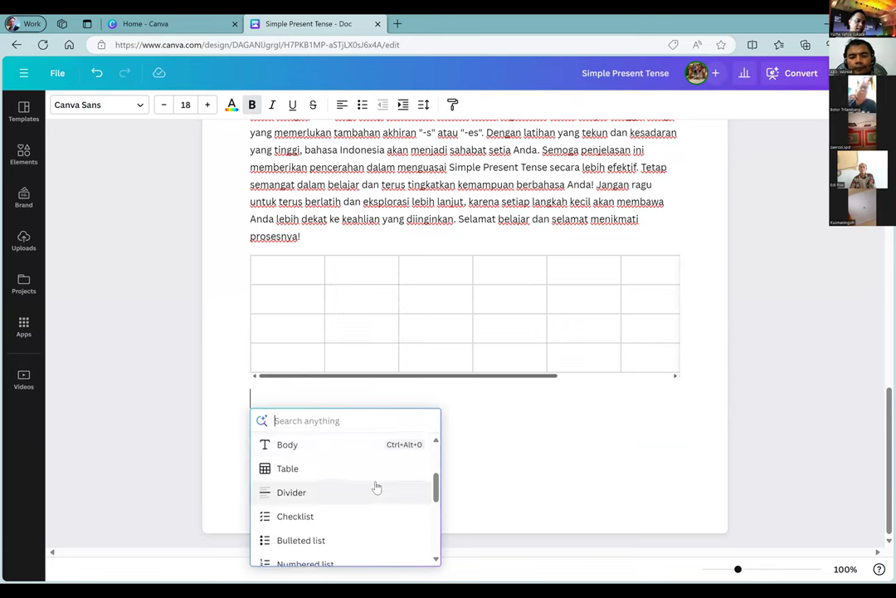
{"action": "scroll", "coordinate": [377, 488], "scroll_direction": "down", "scroll_amount": 1}
{"action": "scroll", "coordinate": [377, 488], "scroll_direction": "down", "scroll_amount": 3}
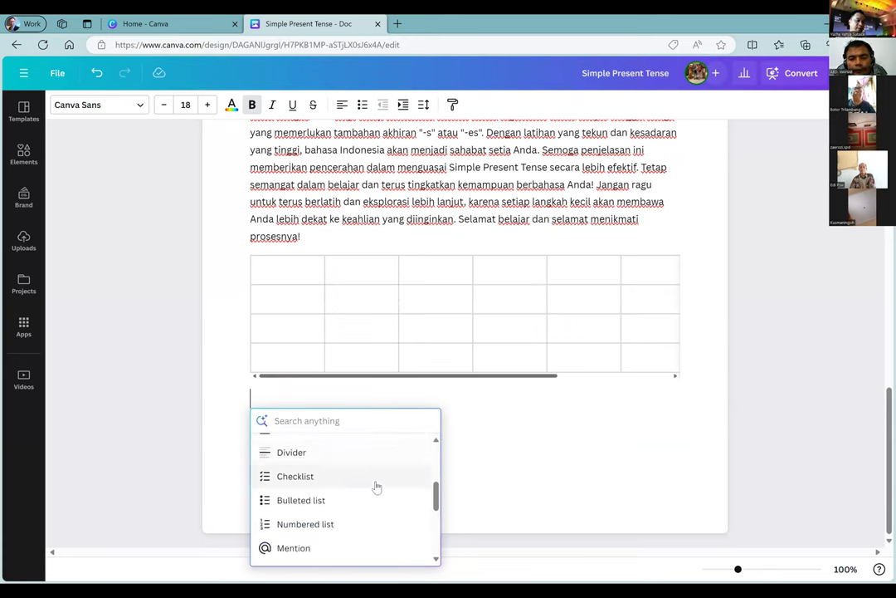
{"action": "key", "text": "Down"}
{"action": "key", "text": "Down"}
{"action": "key", "text": "Down"}
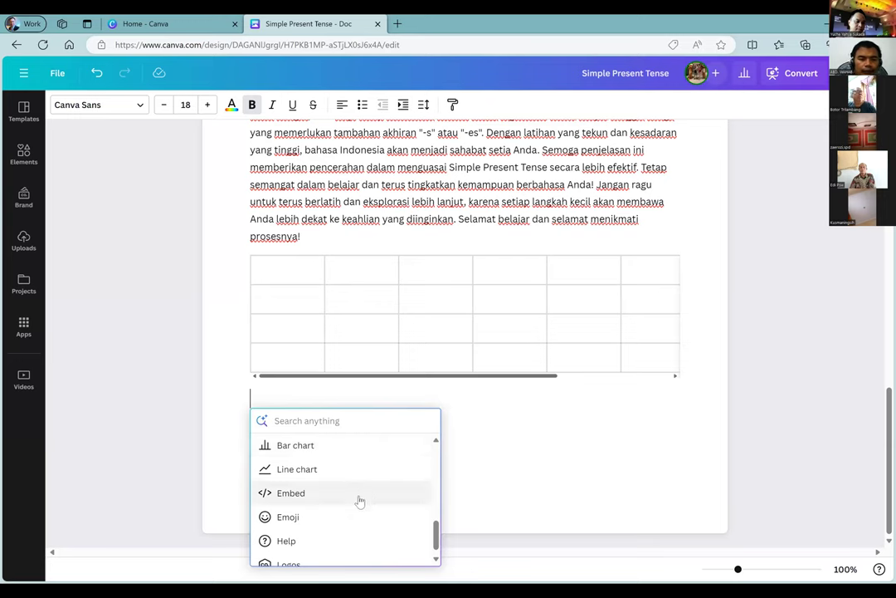
{"action": "left_click", "coordinate": [358, 494]}
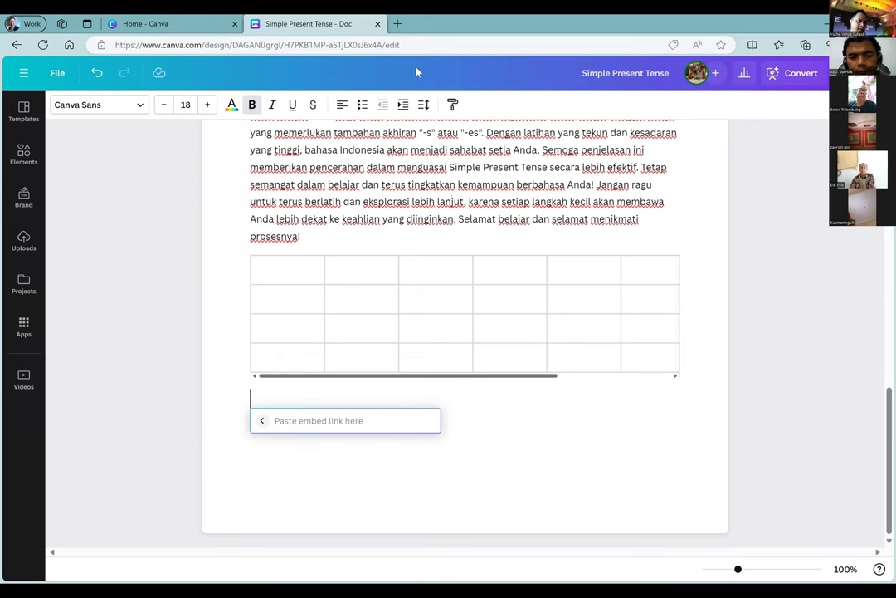
Step: Open youtube.com in a new tab and search for 'simple present tense'
{"action": "left_click", "coordinate": [396, 23]}
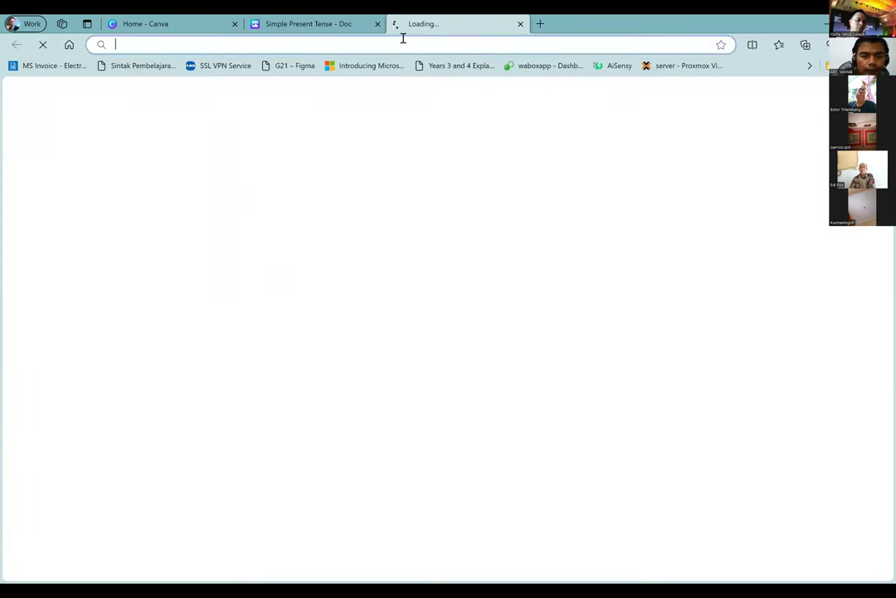
{"action": "type", "text": "youtu"}
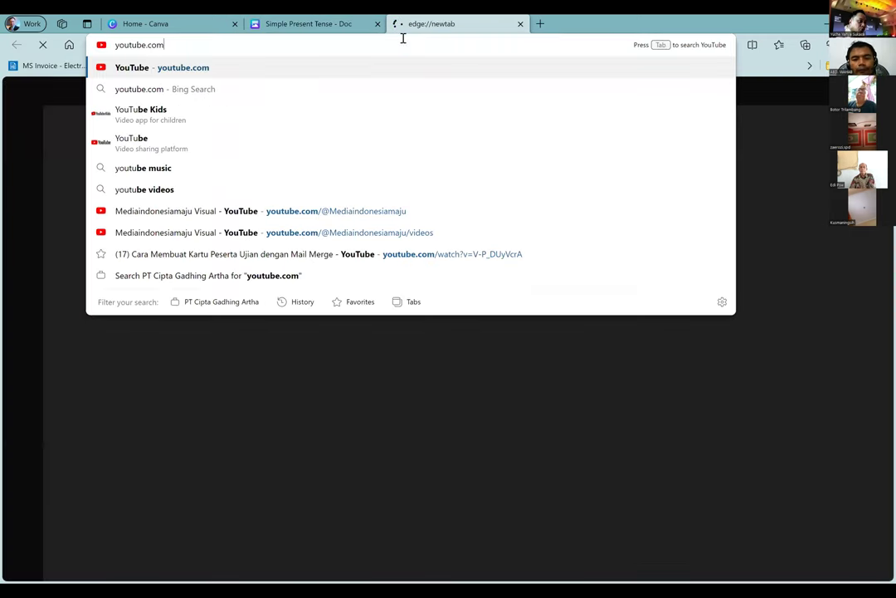
{"action": "type", "text": "be.com"}
{"action": "key", "text": "Return"}
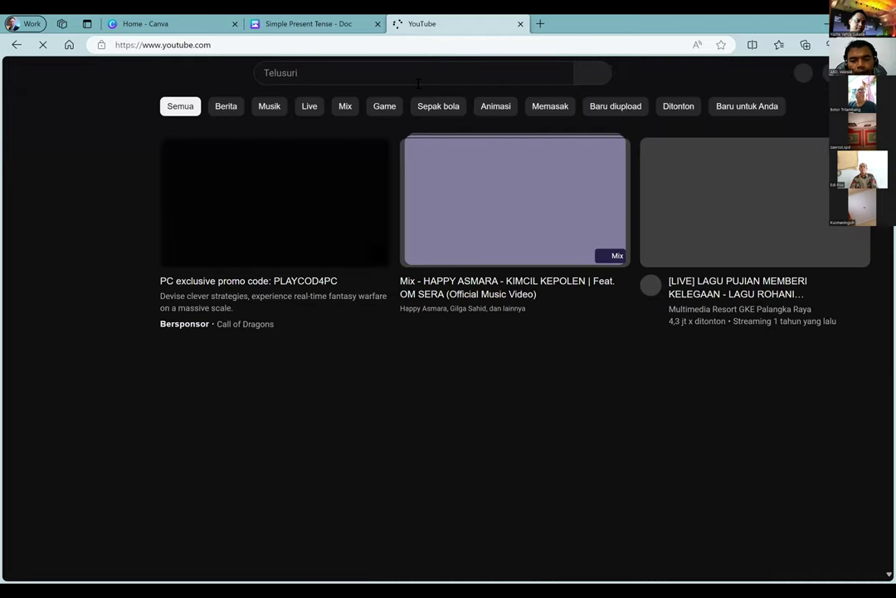
{"action": "left_click", "coordinate": [373, 73]}
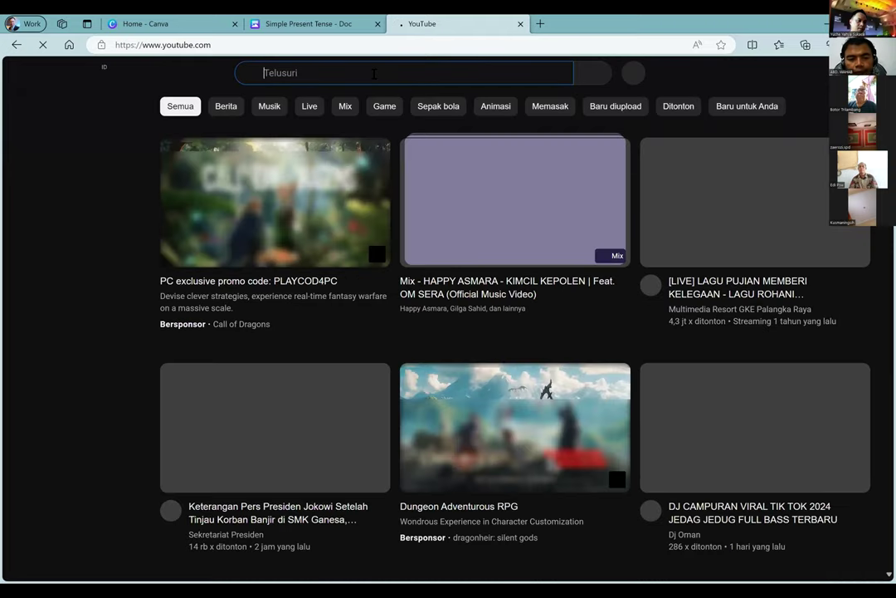
{"action": "type", "text": "s"}
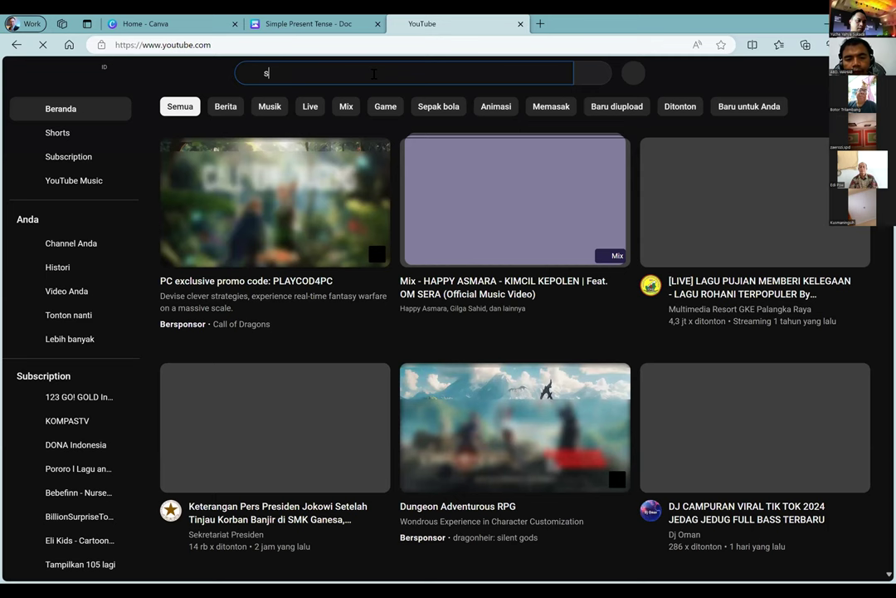
{"action": "type", "text": "im"}
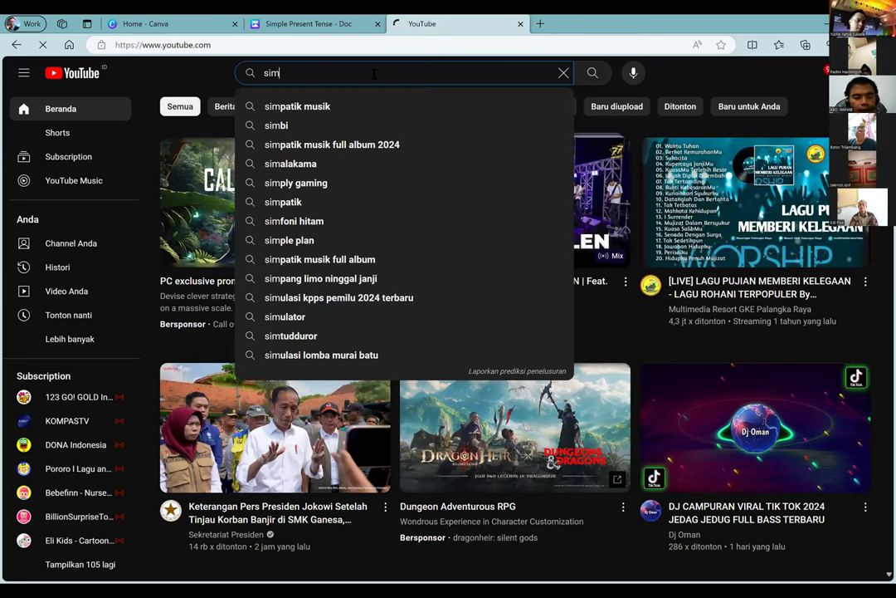
{"action": "type", "text": "ple presen"}
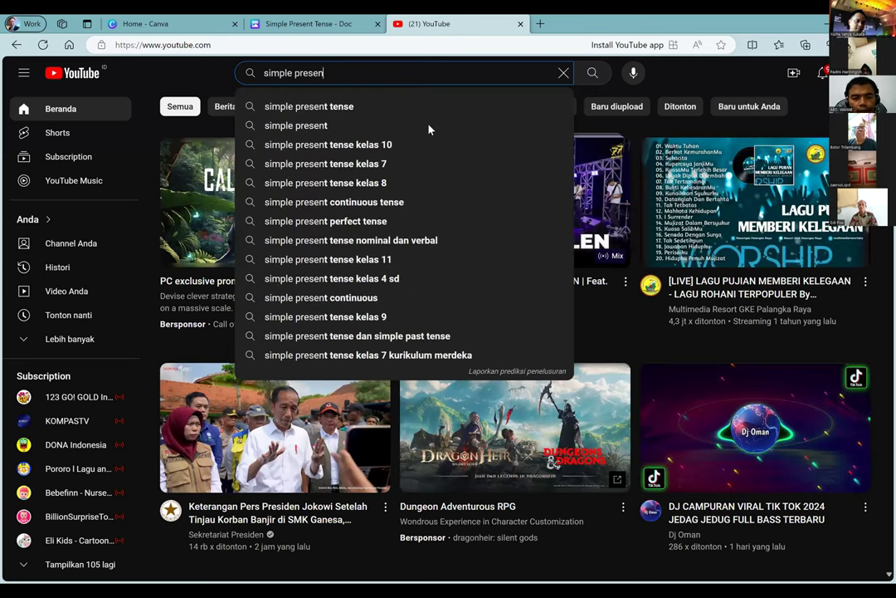
{"action": "type", "text": "t tense"}
{"action": "key", "text": "Return"}
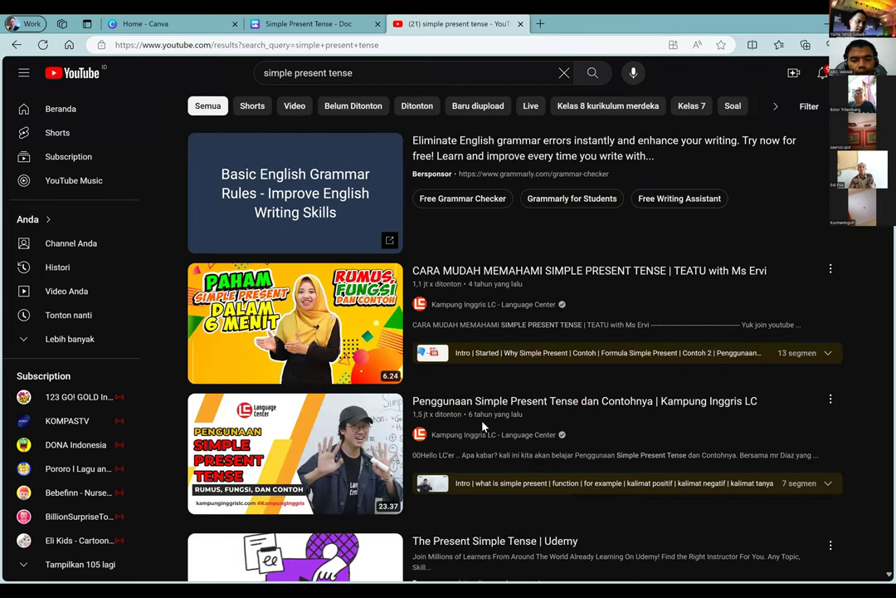
Step: Open the simple present tense lesson video and view its share and embed options
{"action": "left_click", "coordinate": [417, 324]}
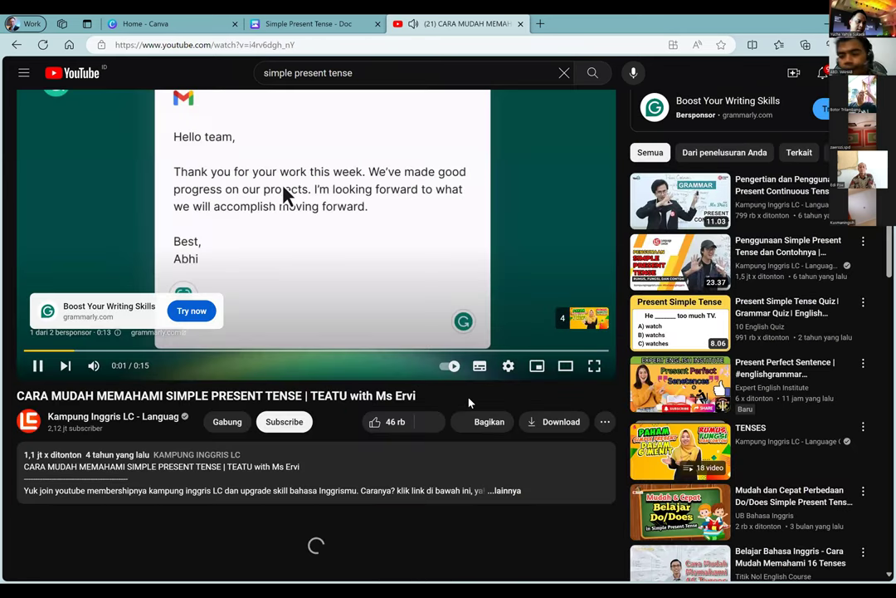
{"action": "left_click", "coordinate": [489, 421]}
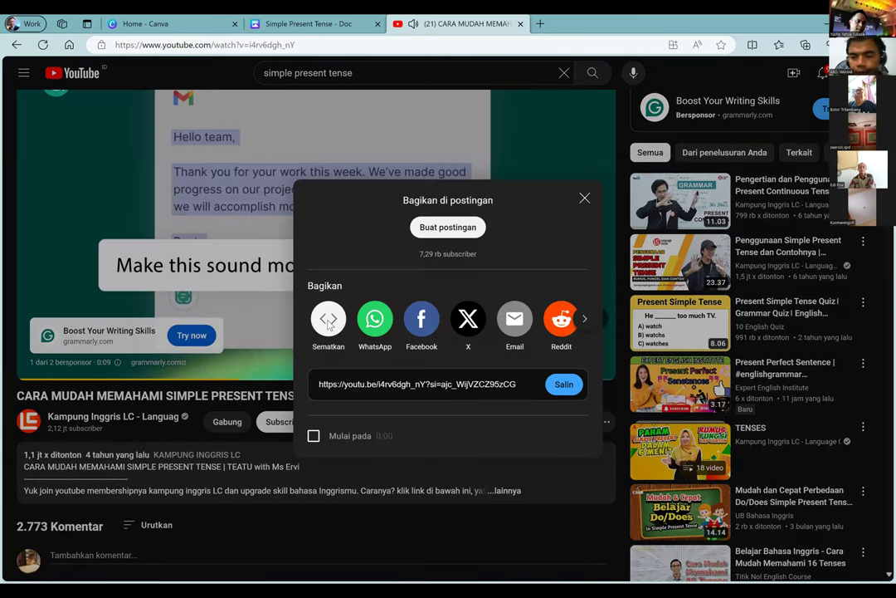
{"action": "left_click", "coordinate": [327, 323]}
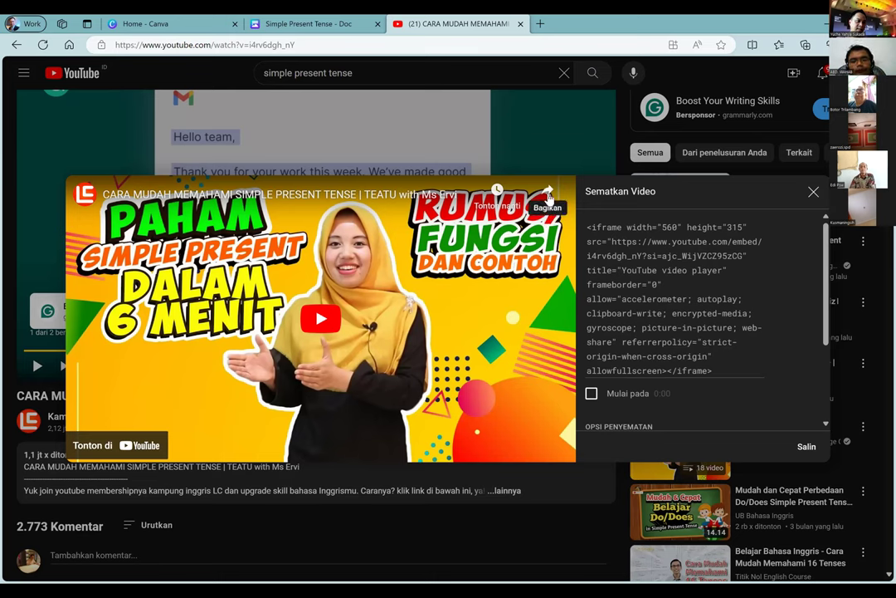
{"action": "left_click", "coordinate": [549, 197]}
{"action": "left_click", "coordinate": [557, 65]}
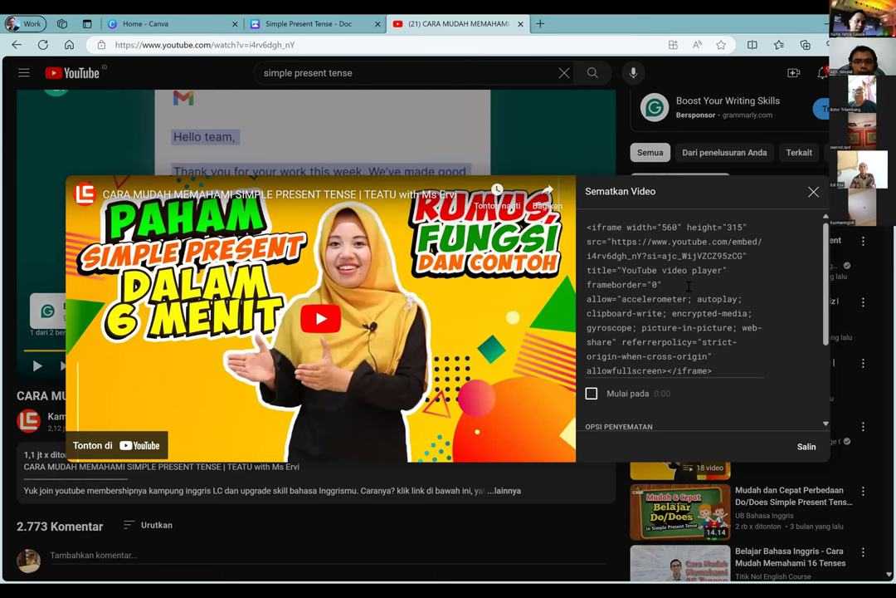
{"action": "left_click", "coordinate": [688, 286]}
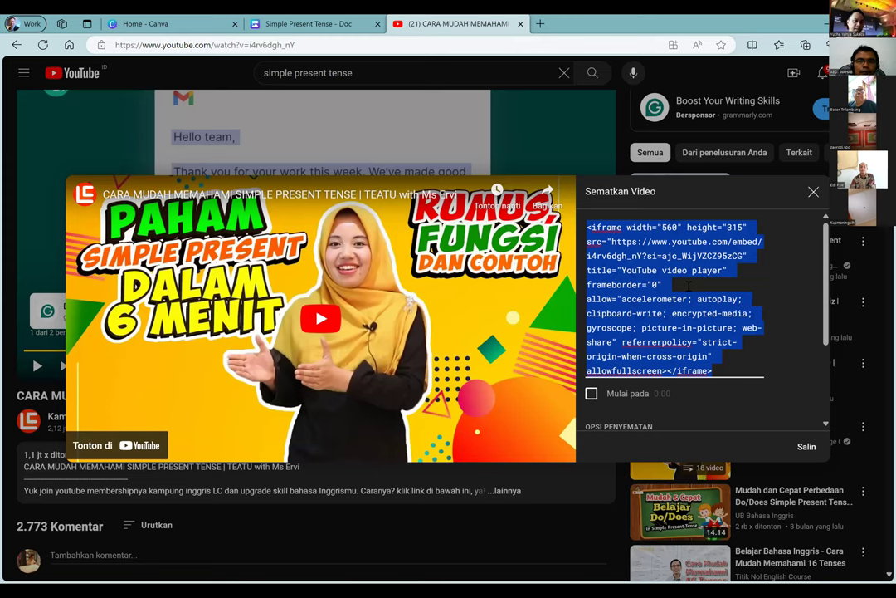
{"action": "left_click", "coordinate": [455, 260]}
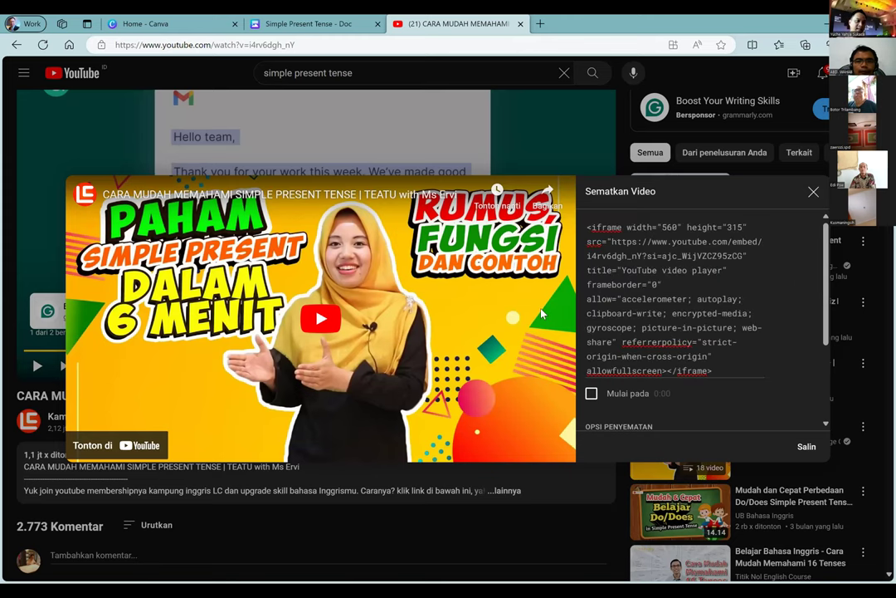
Step: Copy the video's youtu.be share link and return to the Canva document
{"action": "key", "text": "Escape"}
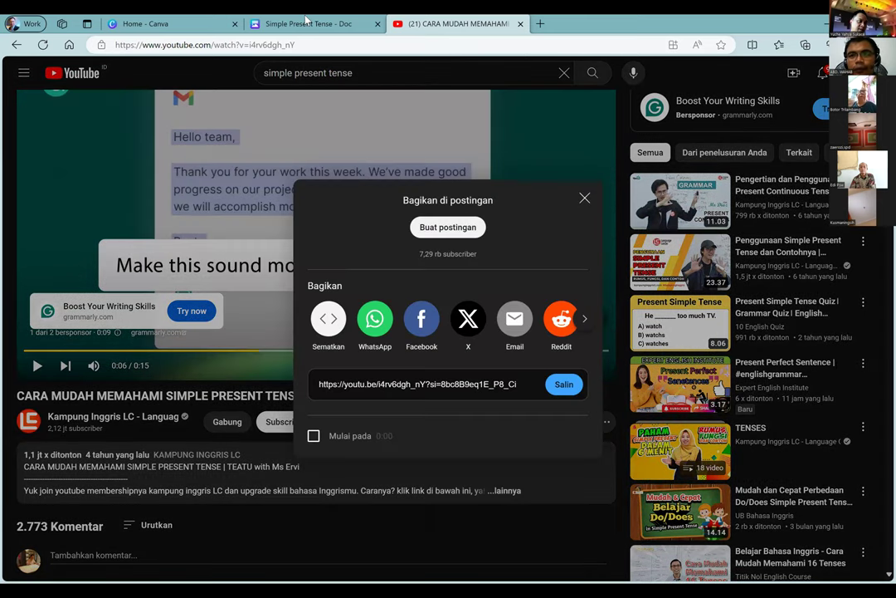
{"action": "key", "text": "ctrl+c"}
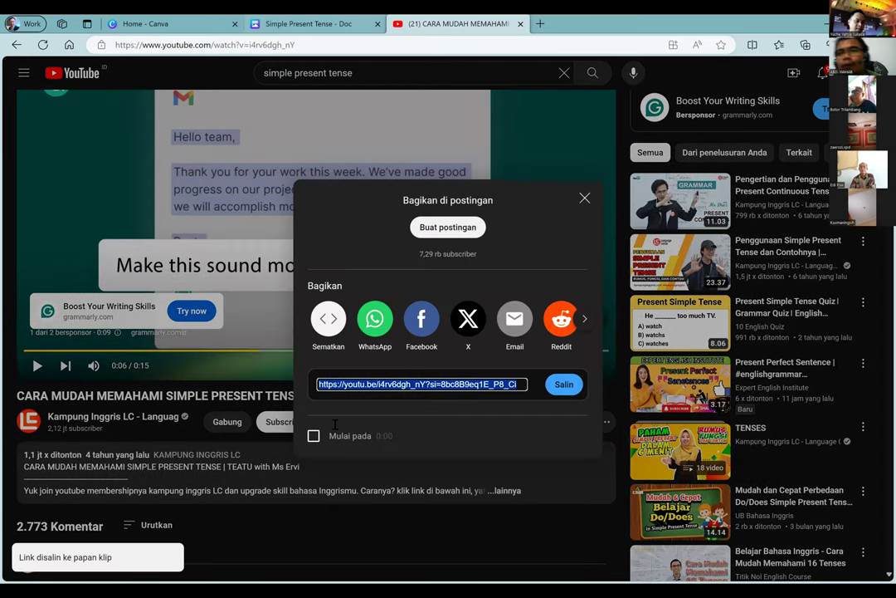
{"action": "key", "text": "ctrl+shift+Tab"}
Step: Paste the YouTube link into the embed field to embed the video
{"action": "key", "text": "ctrl+v"}
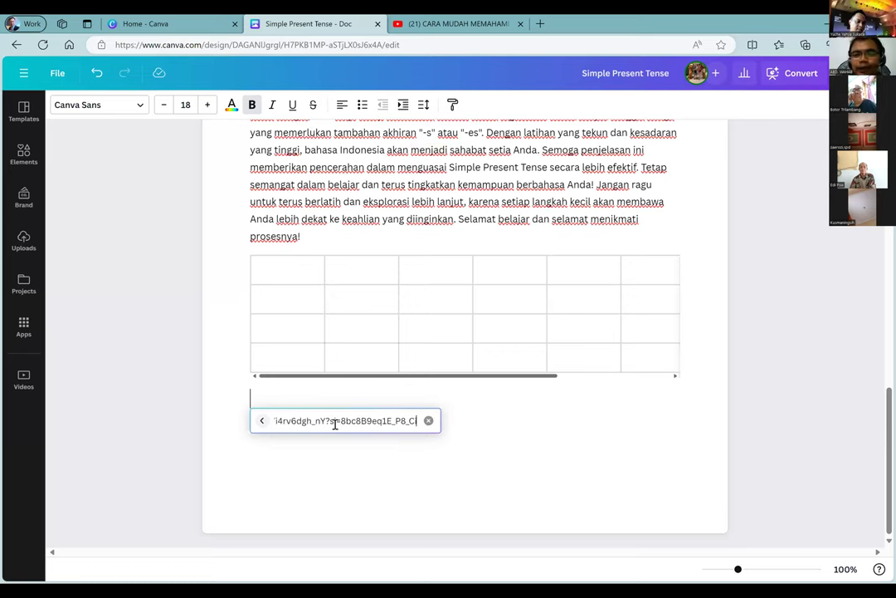
{"action": "key", "text": "Return"}
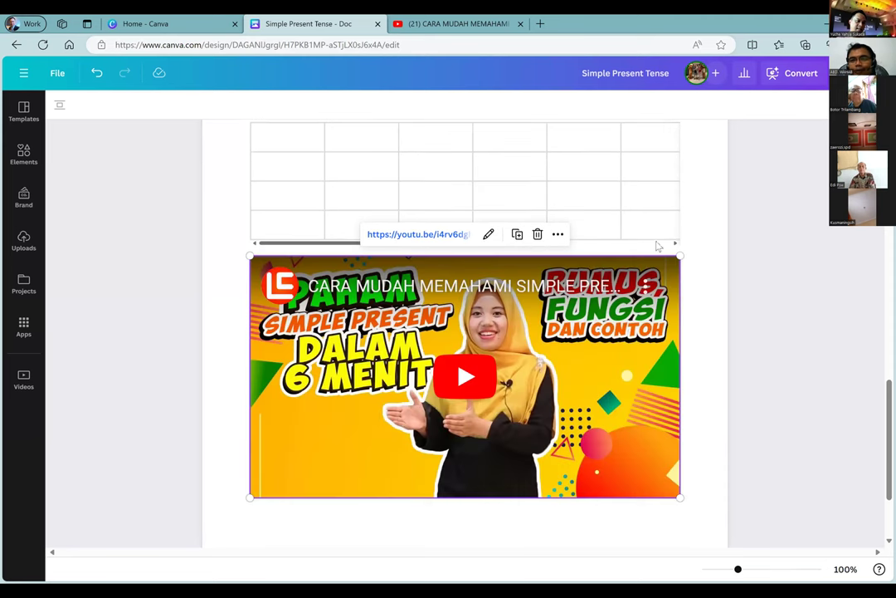
{"action": "left_click", "coordinate": [692, 252]}
Step: Add a fifth row to the bottom of the table
{"action": "scroll", "coordinate": [544, 321], "scroll_direction": "up", "scroll_amount": 2}
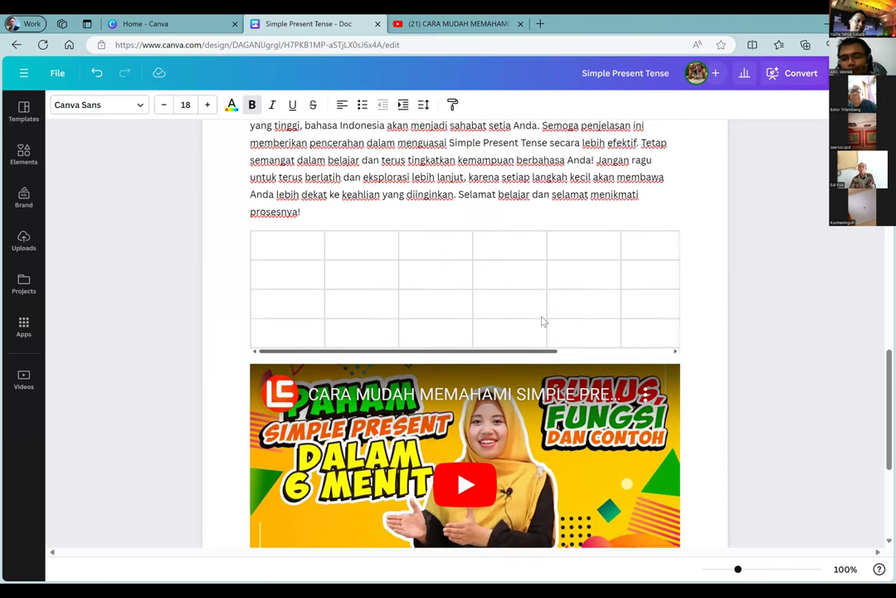
{"action": "scroll", "coordinate": [542, 319], "scroll_direction": "up", "scroll_amount": 1}
{"action": "left_click", "coordinate": [677, 329]}
{"action": "left_click", "coordinate": [699, 351]}
{"action": "scroll", "coordinate": [700, 291], "scroll_direction": "down", "scroll_amount": 2}
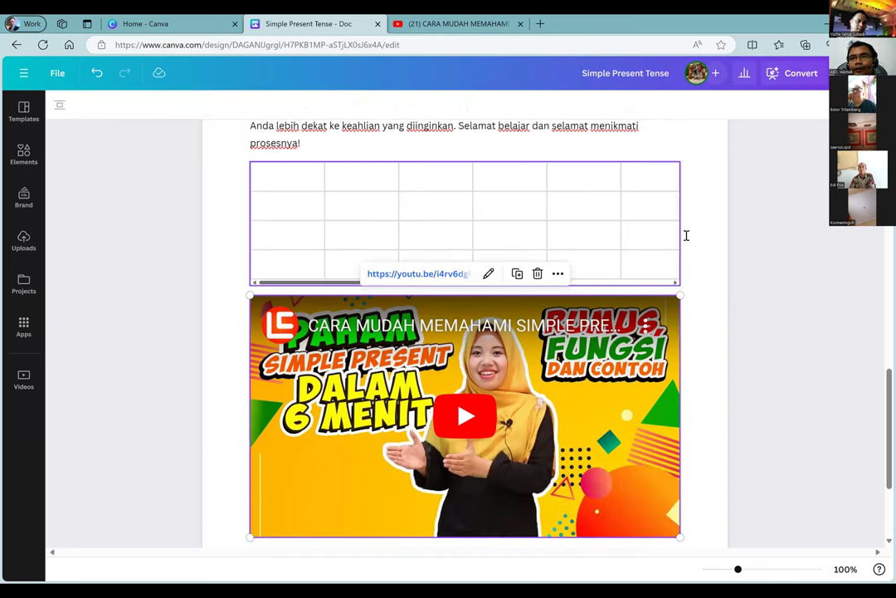
{"action": "left_click", "coordinate": [674, 236]}
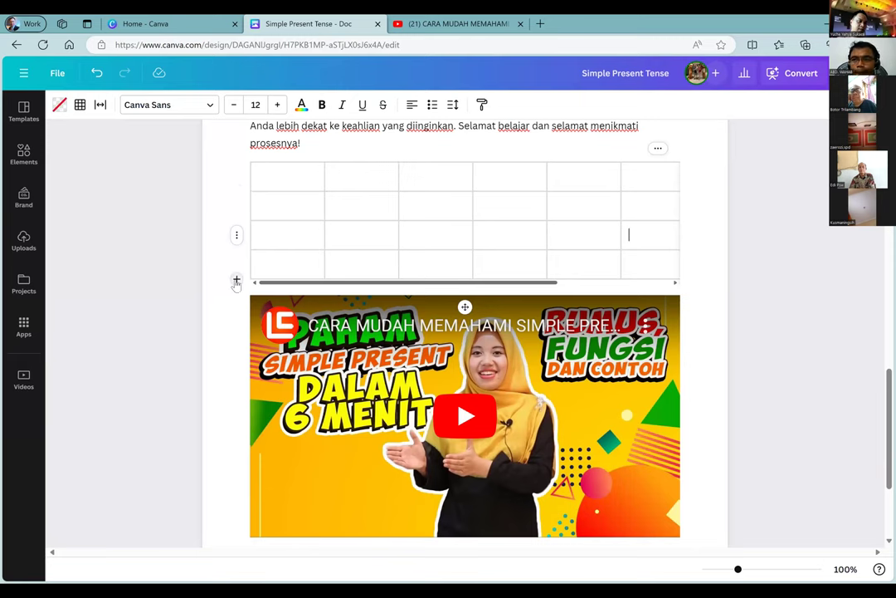
{"action": "left_click", "coordinate": [236, 281]}
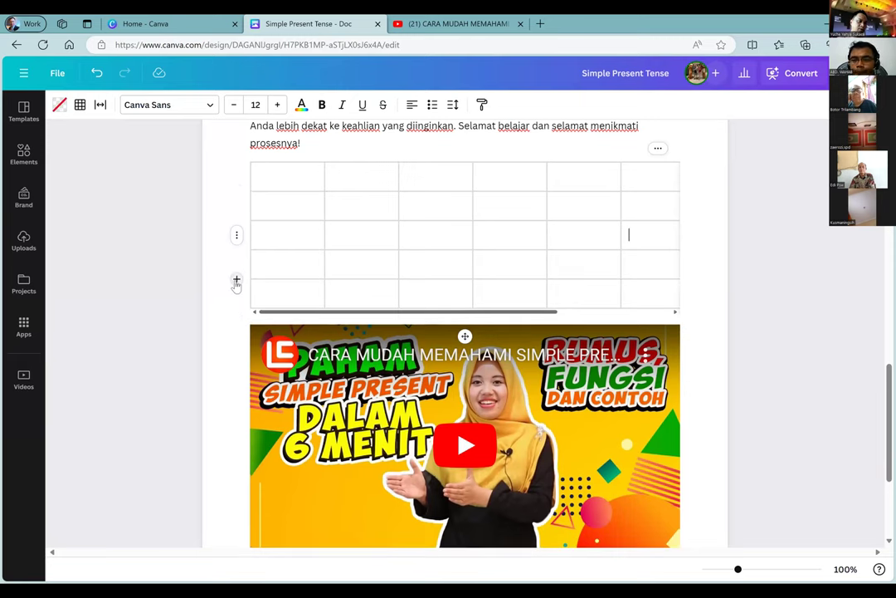
{"action": "left_click", "coordinate": [239, 336]}
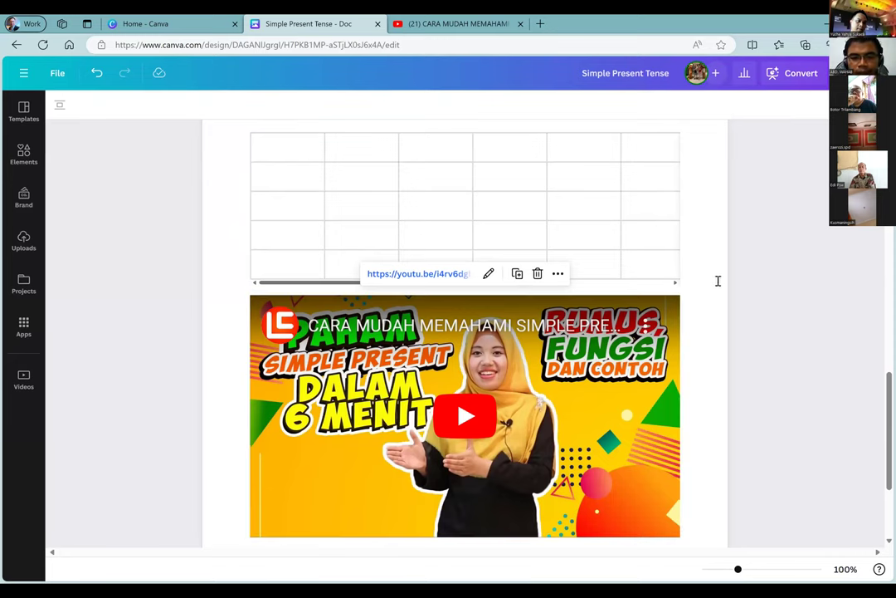
{"action": "scroll", "coordinate": [711, 270], "scroll_direction": "up", "scroll_amount": 2}
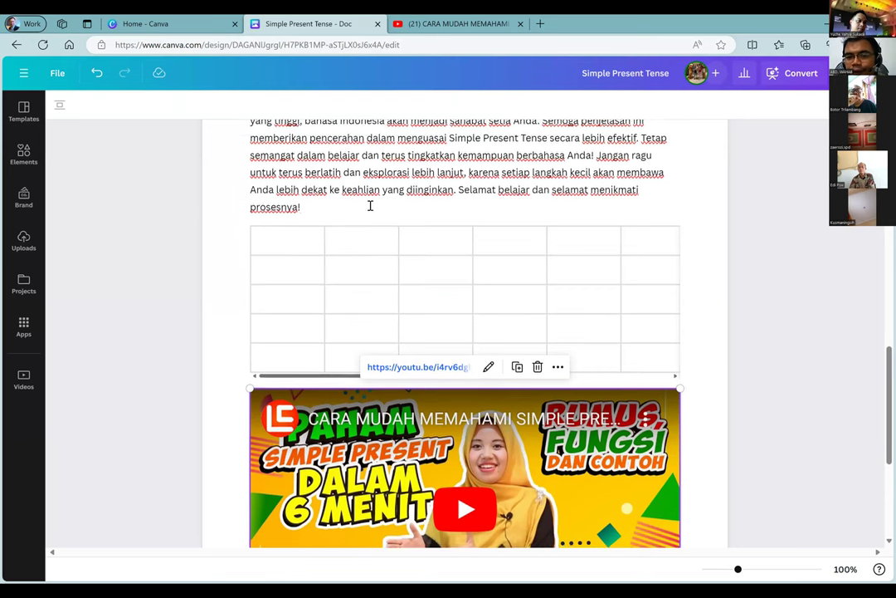
Step: Add a blank line after 'prosesnya!' and delete one table row
{"action": "left_click", "coordinate": [370, 205]}
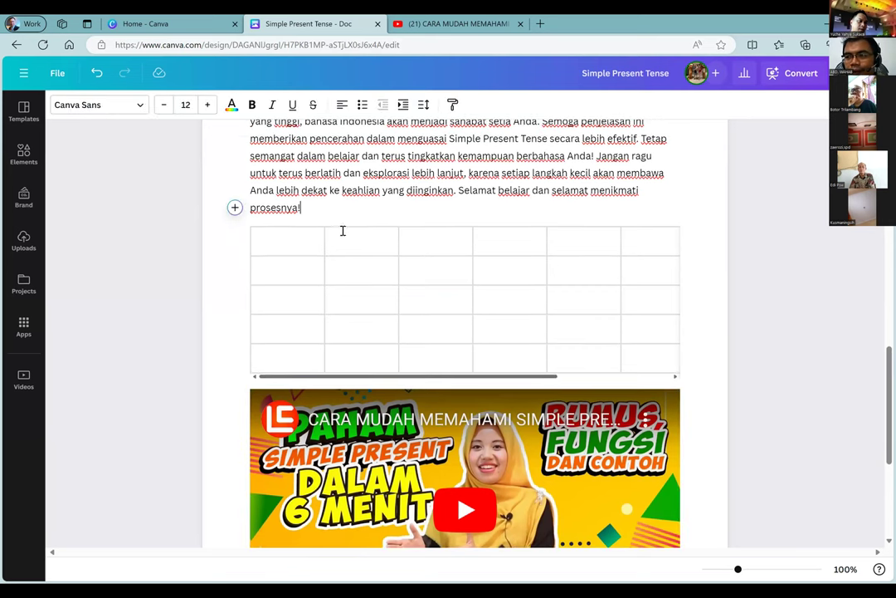
{"action": "key", "text": "Return"}
{"action": "right_click", "coordinate": [284, 266]}
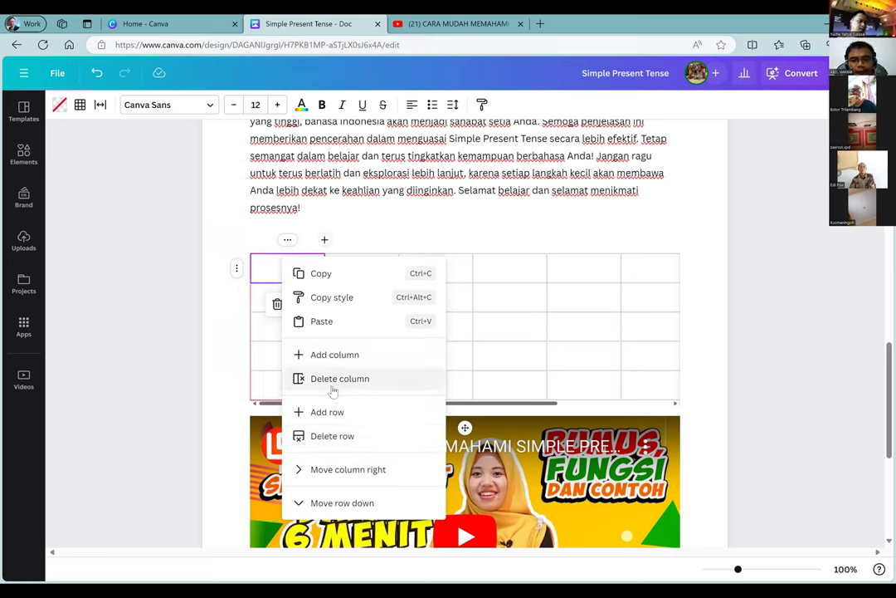
{"action": "left_click", "coordinate": [236, 267]}
{"action": "left_click", "coordinate": [237, 267]}
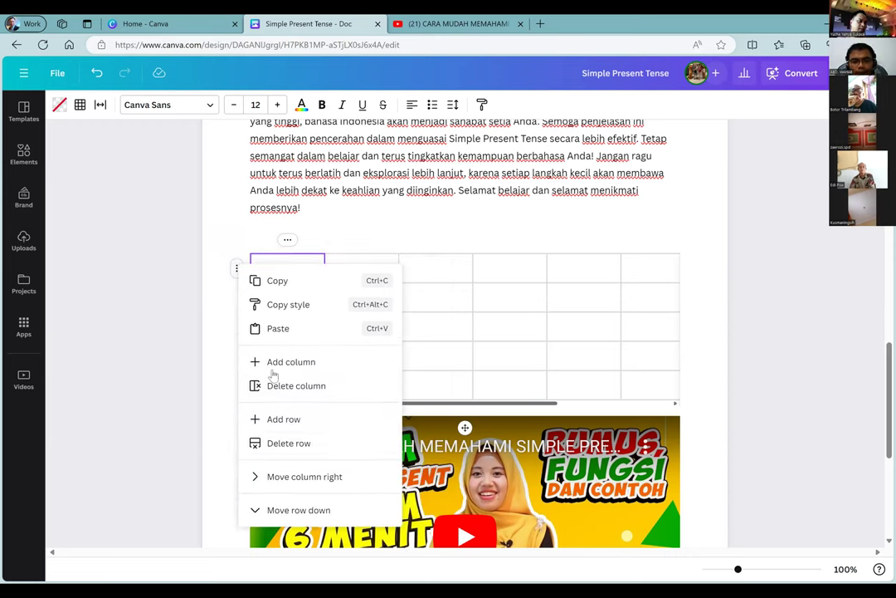
{"action": "left_click", "coordinate": [288, 442]}
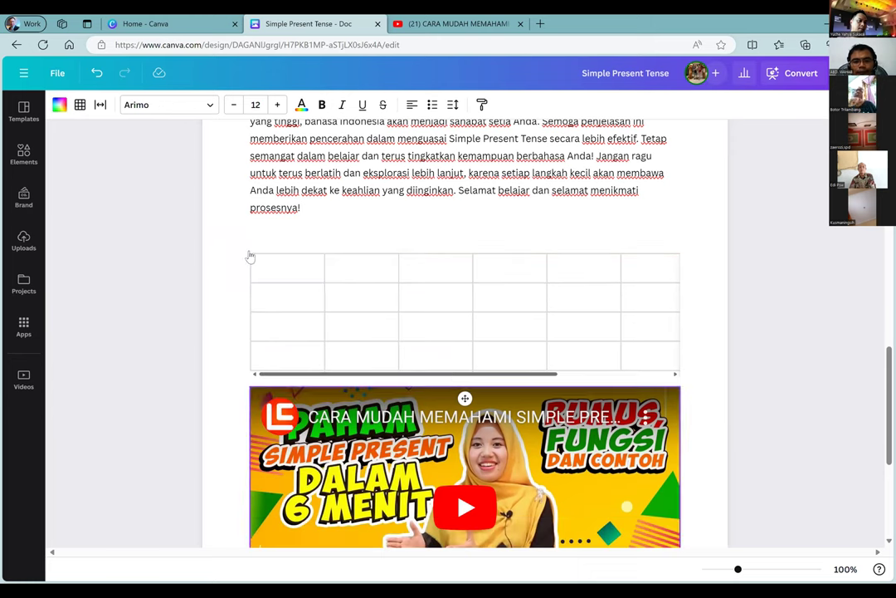
Step: Keep deleting the table's first row until a single row remains
{"action": "left_click", "coordinate": [406, 290]}
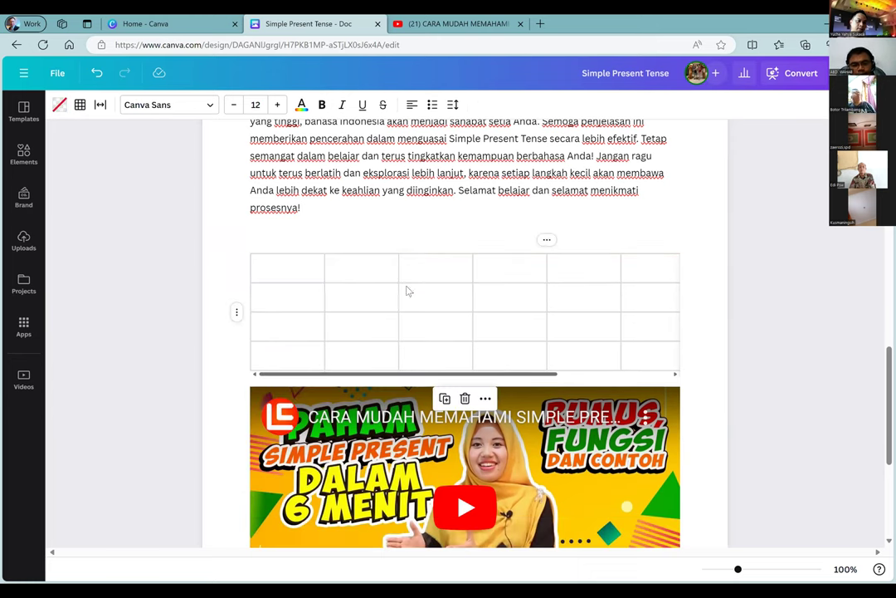
{"action": "left_click", "coordinate": [237, 268]}
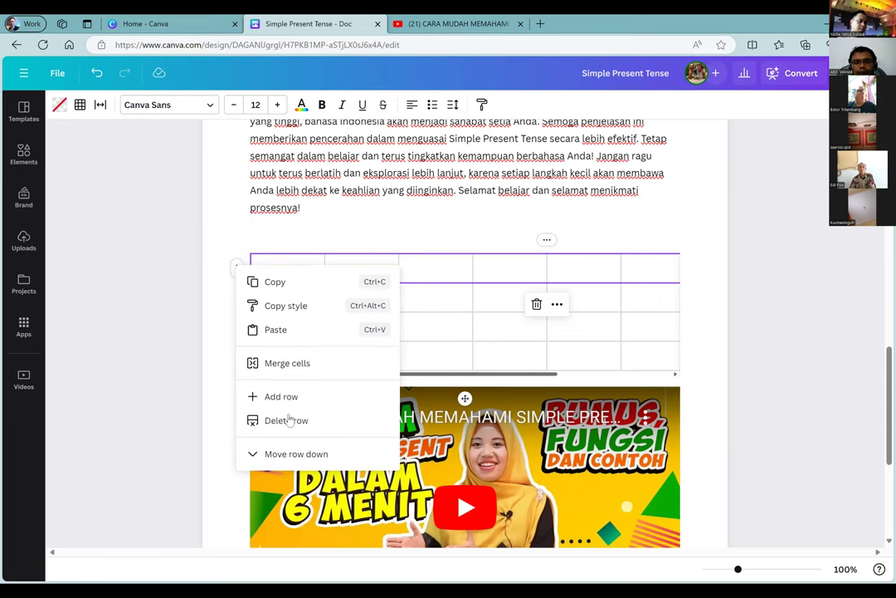
{"action": "left_click", "coordinate": [240, 270]}
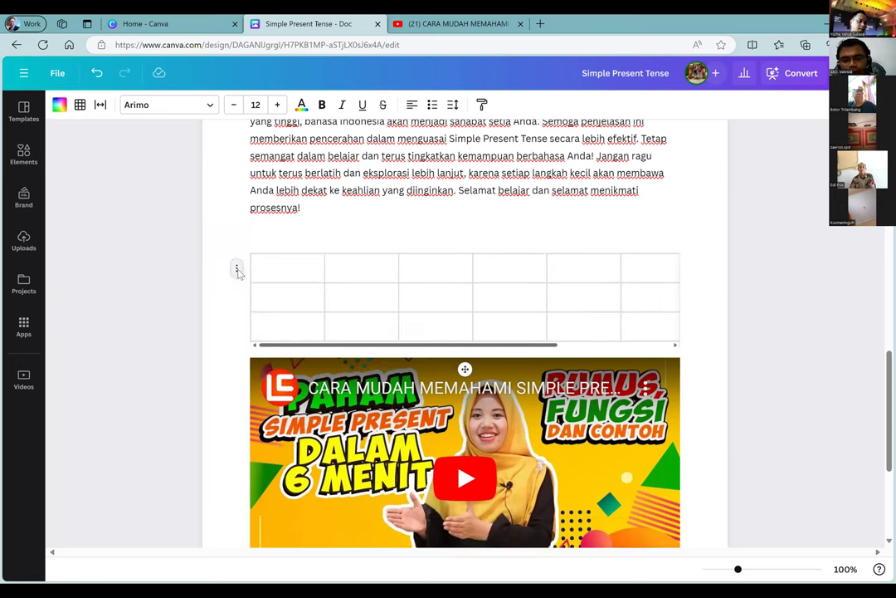
{"action": "left_click", "coordinate": [236, 267]}
{"action": "left_click", "coordinate": [288, 424]}
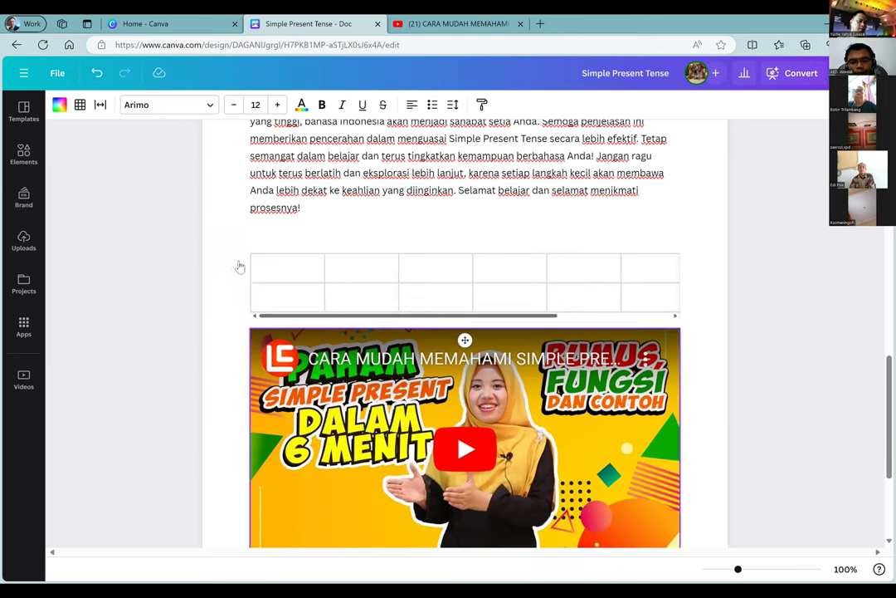
{"action": "right_click", "coordinate": [237, 271]}
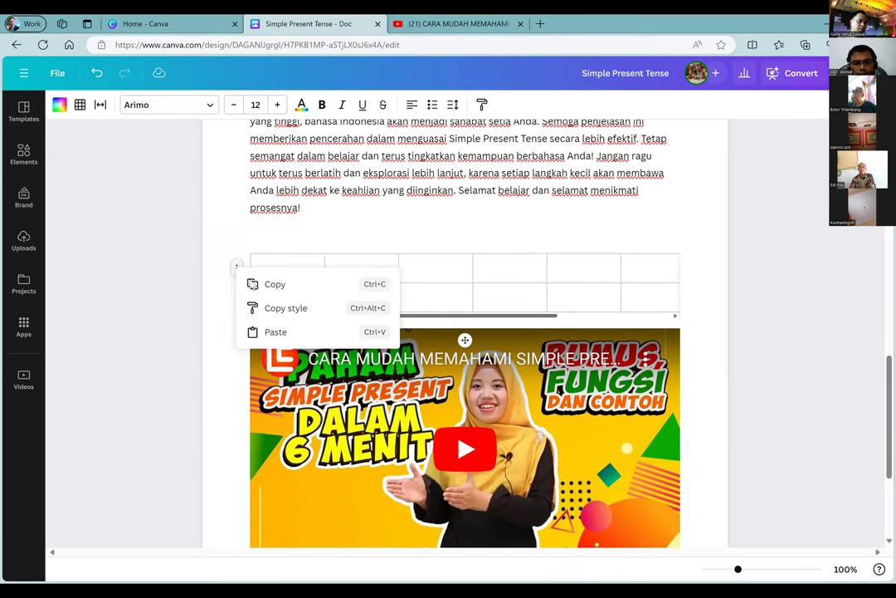
{"action": "left_click", "coordinate": [235, 269]}
{"action": "left_click", "coordinate": [236, 267]}
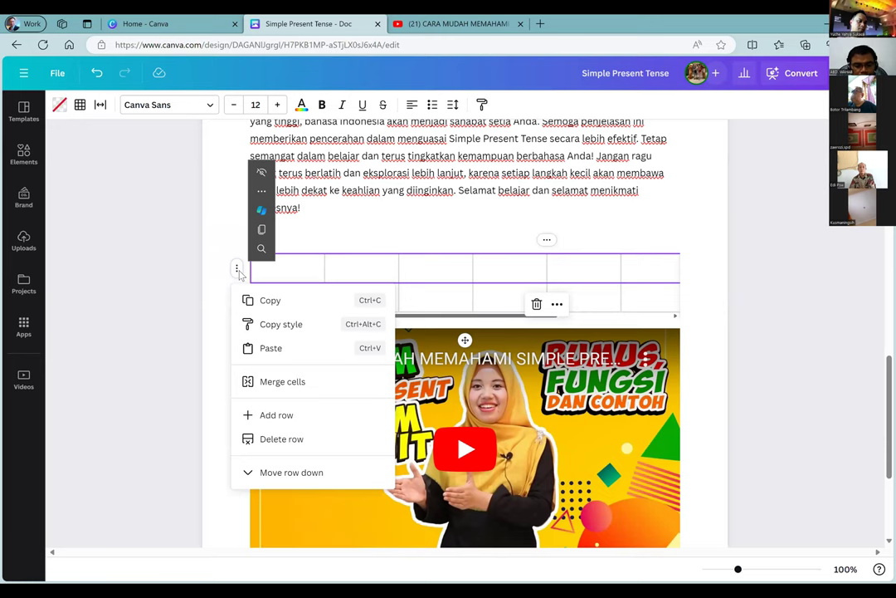
{"action": "left_click", "coordinate": [291, 438]}
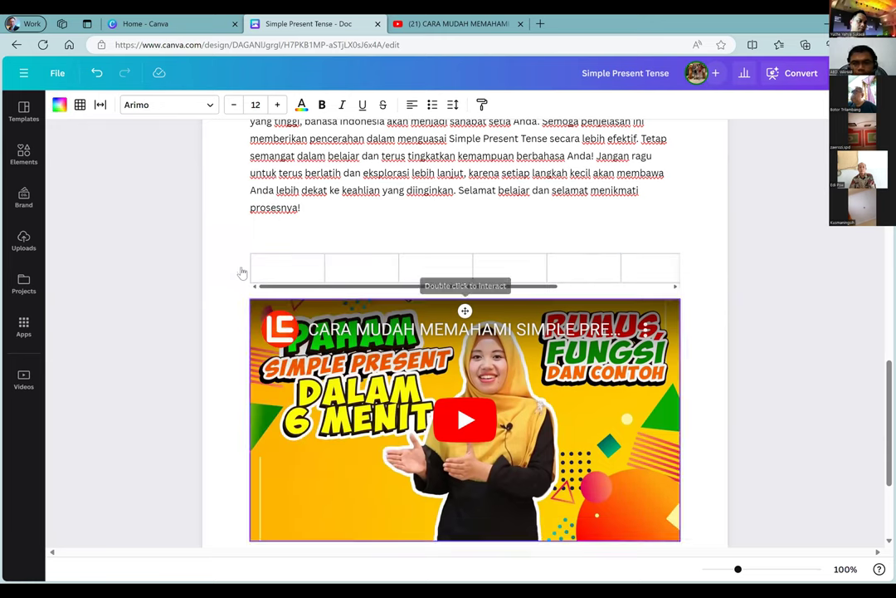
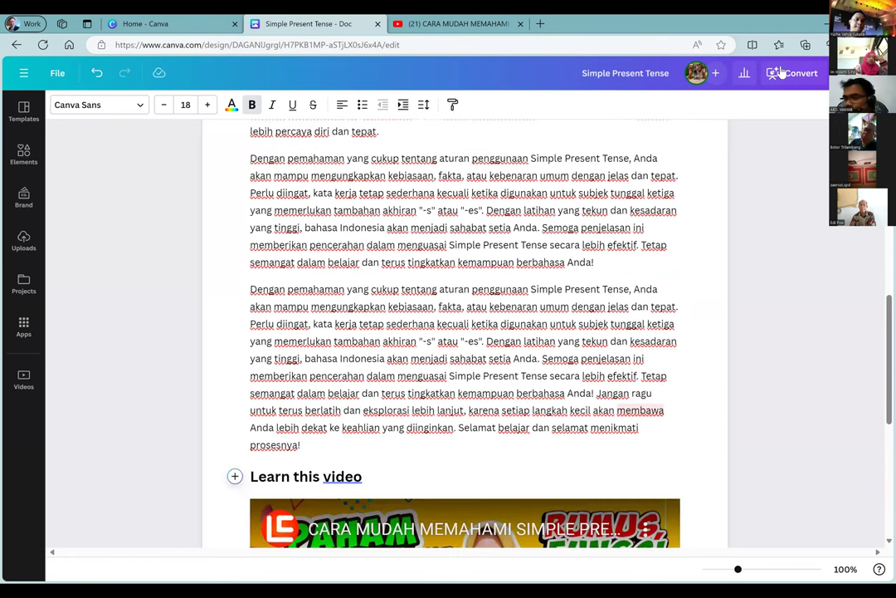
{"action": "scroll", "coordinate": [633, 135], "scroll_direction": "down", "scroll_amount": 3}
Step: Begin converting the Simple Present Tense doc into a deck and dismiss the Docs to Decks welcome
{"action": "left_click", "coordinate": [809, 75]}
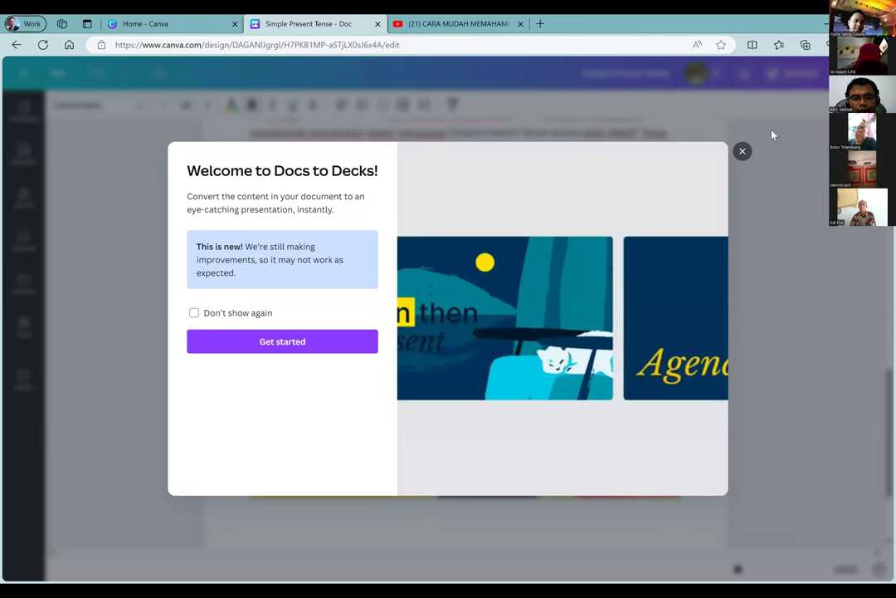
{"action": "key", "text": "Escape"}
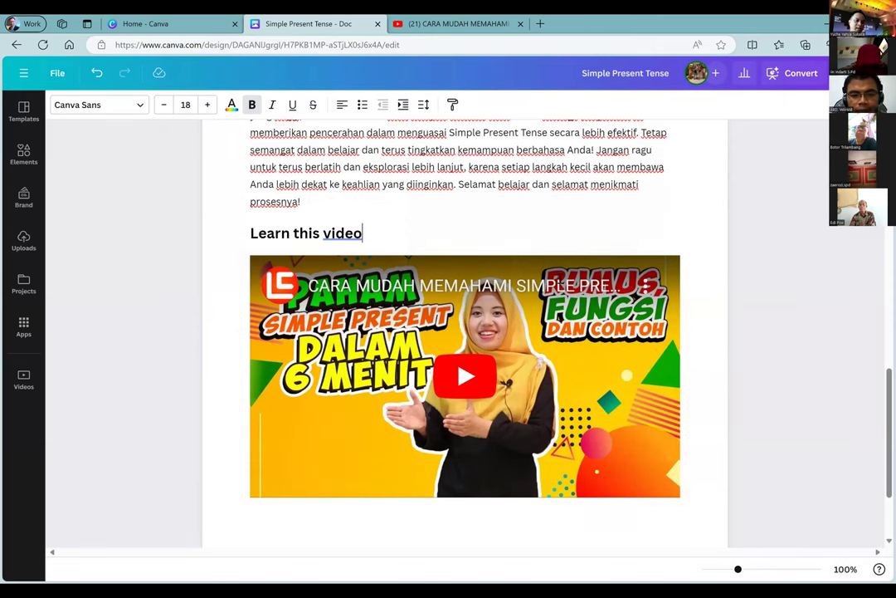
{"action": "scroll", "coordinate": [561, 298], "scroll_direction": "up", "scroll_amount": 5}
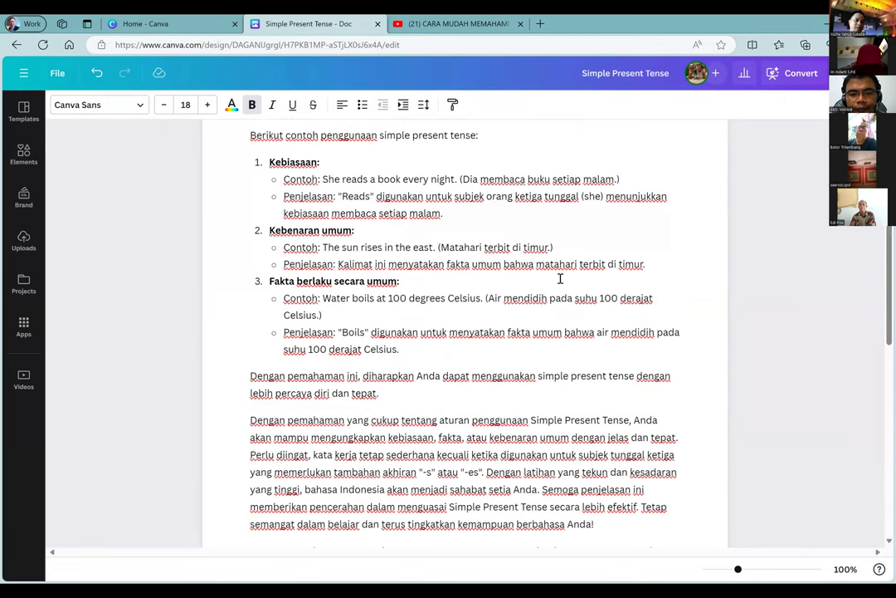
{"action": "scroll", "coordinate": [561, 283], "scroll_direction": "up", "scroll_amount": 3}
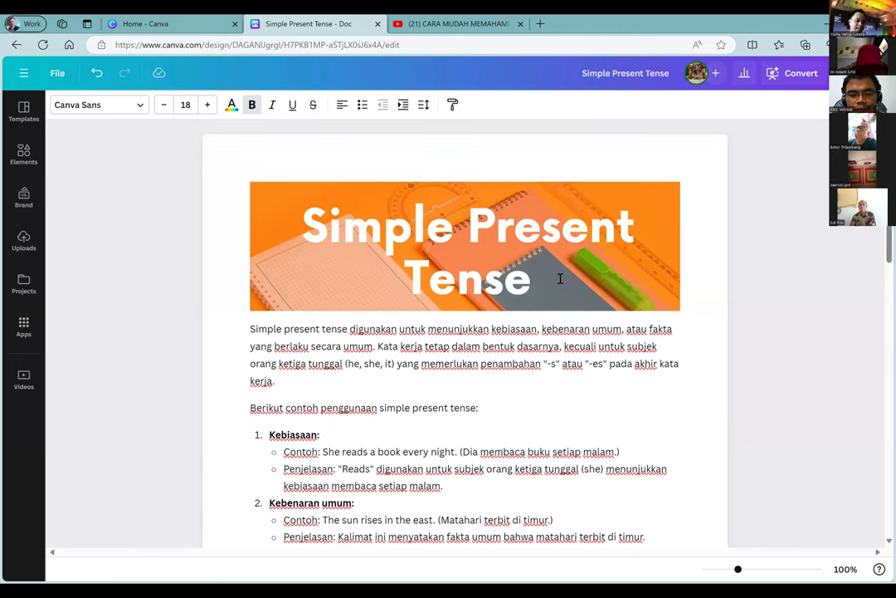
{"action": "scroll", "coordinate": [561, 279], "scroll_direction": "down", "scroll_amount": 1}
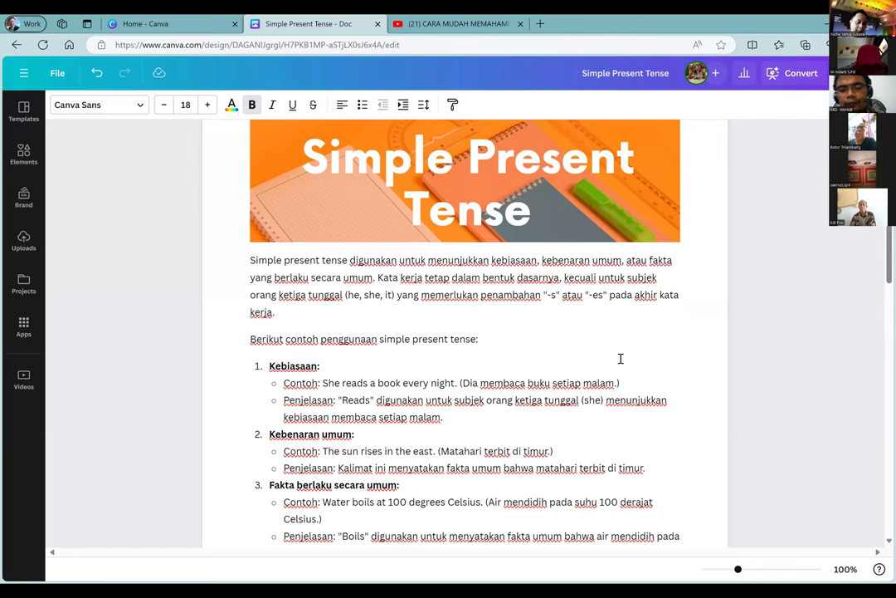
{"action": "scroll", "coordinate": [621, 359], "scroll_direction": "down", "scroll_amount": 3}
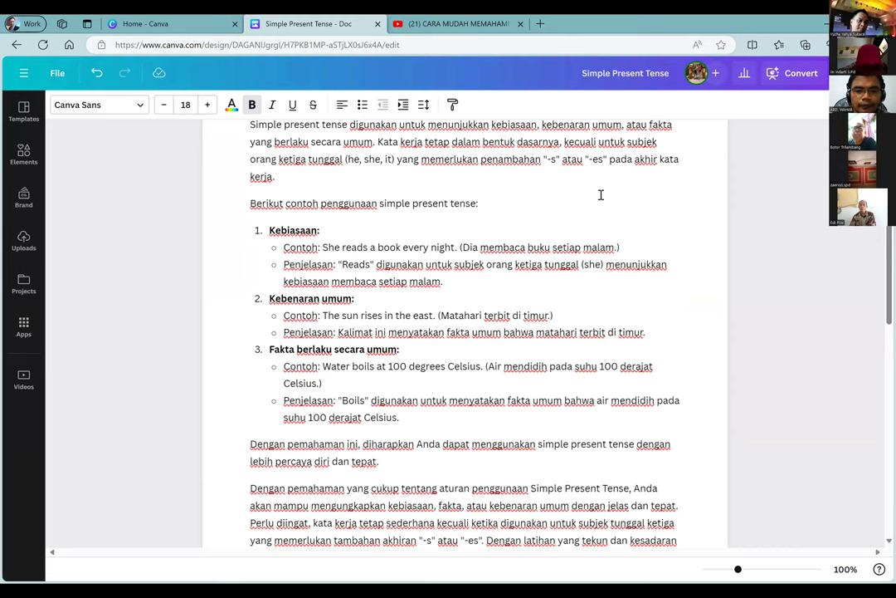
Step: Start the doc-to-slides conversion again, close its welcome dialog, and show the Share options
{"action": "left_click", "coordinate": [800, 79]}
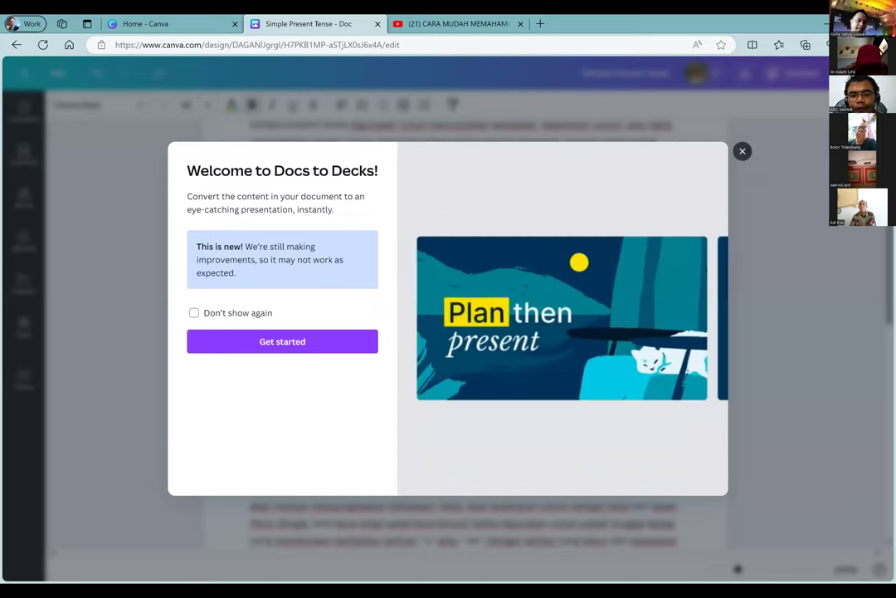
{"action": "left_click", "coordinate": [742, 151]}
{"action": "left_click", "coordinate": [855, 73]}
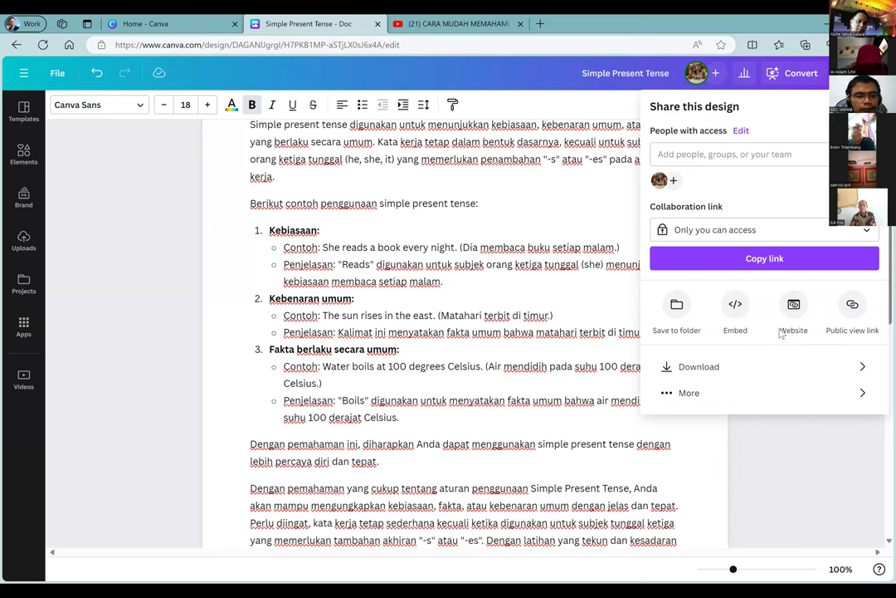
Step: Reach the Public view link options through the Share panel's full list of sharing options
{"action": "left_click", "coordinate": [855, 305]}
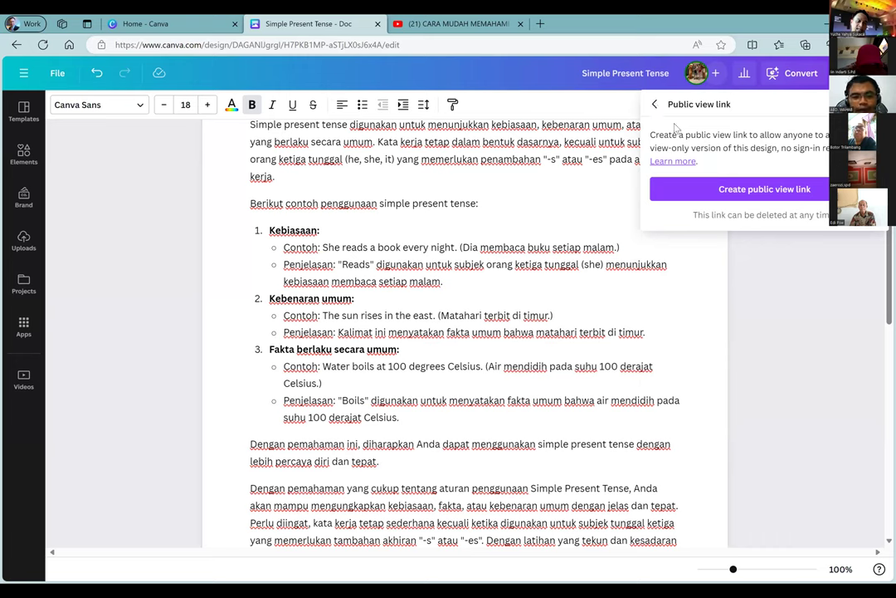
{"action": "left_click", "coordinate": [655, 103]}
{"action": "left_click", "coordinate": [608, 116]}
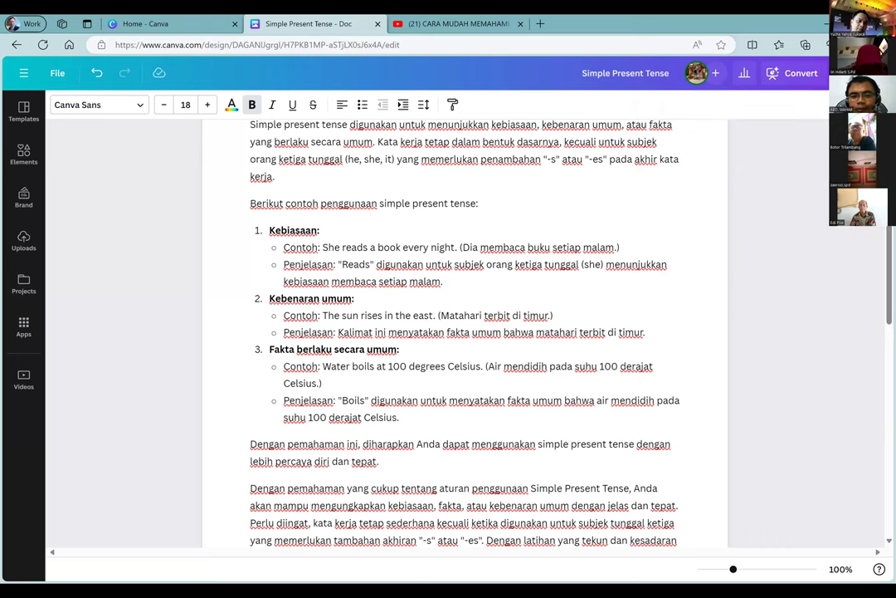
{"action": "left_click", "coordinate": [855, 73]}
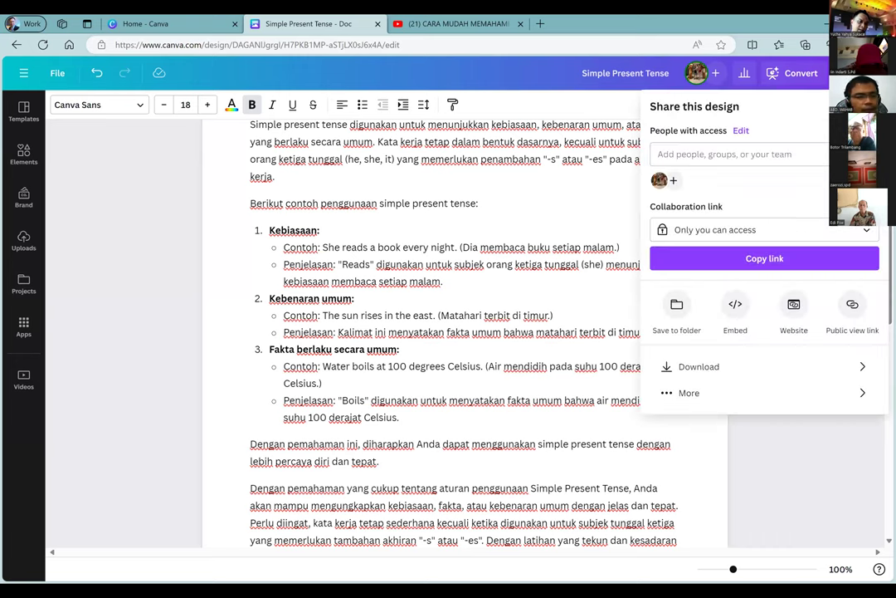
{"action": "left_click", "coordinate": [856, 398]}
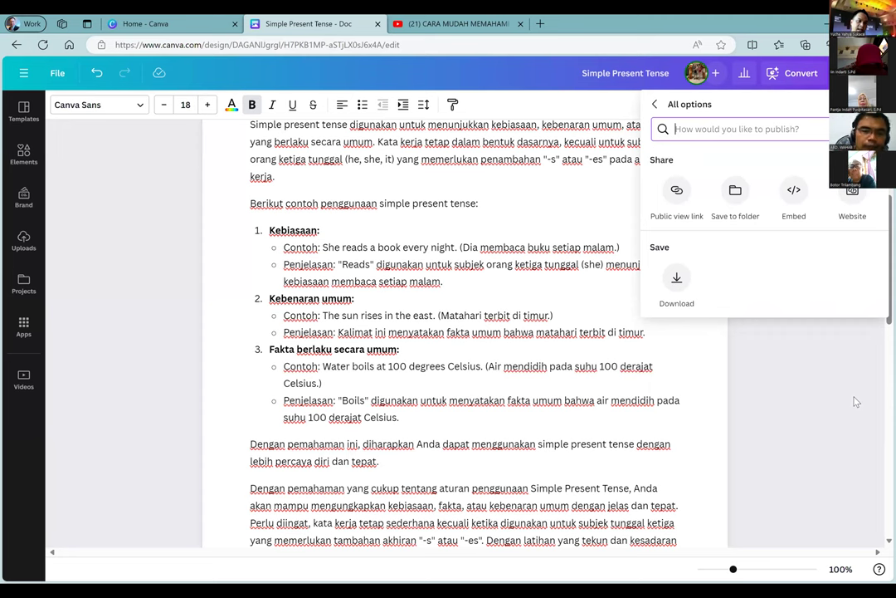
{"action": "scroll", "coordinate": [727, 242], "scroll_direction": "down", "scroll_amount": 3}
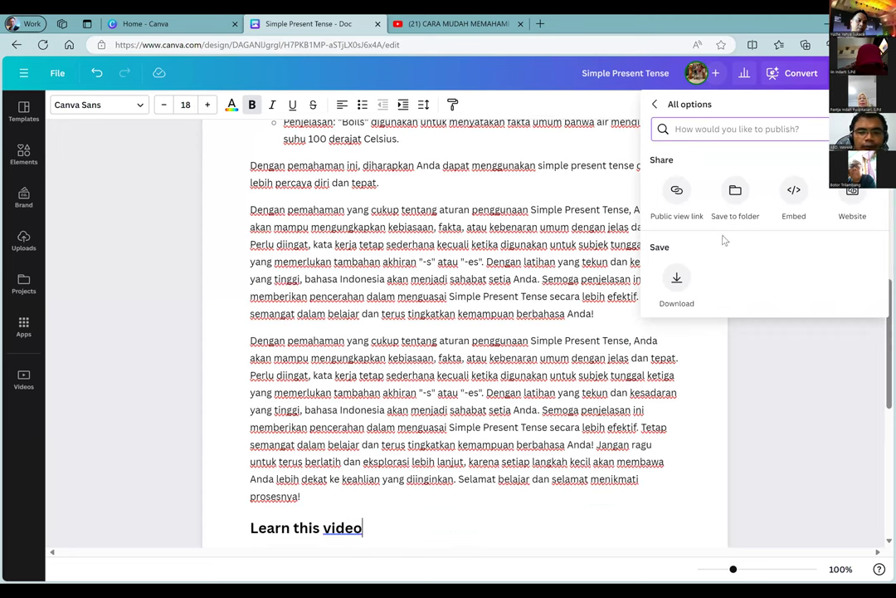
{"action": "left_click", "coordinate": [676, 189]}
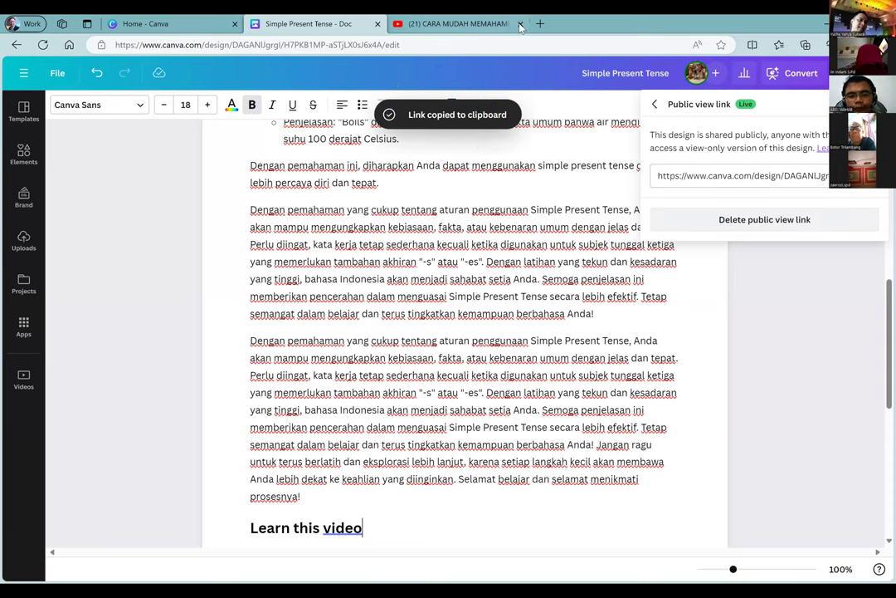
Step: Close the YouTube tab and load the copied public view link in a new tab
{"action": "left_click", "coordinate": [399, 24]}
{"action": "left_click", "coordinate": [410, 44]}
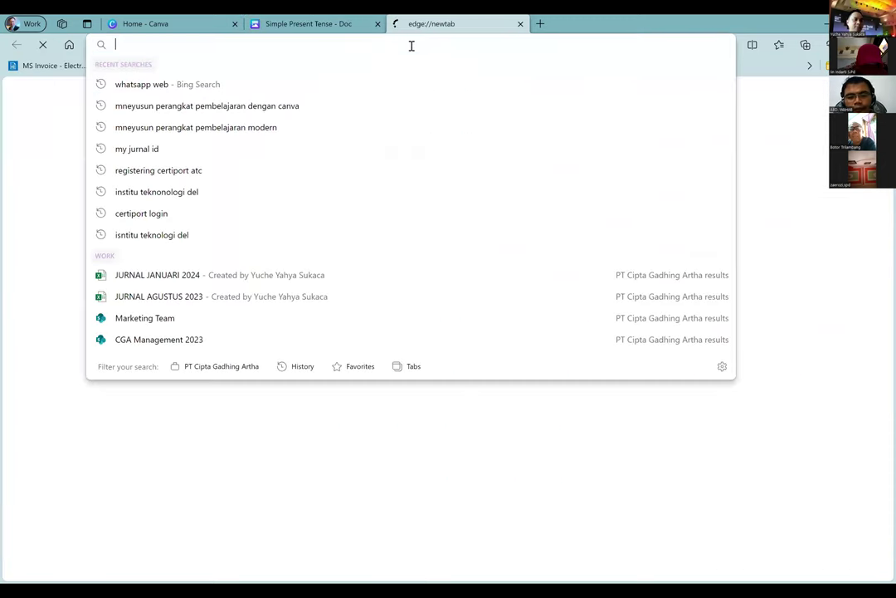
{"action": "type", "text": "canva.com/design/DAGANlJgrgI/_WTrzmUAX26xRIAqlqQcyg/view?utm_content=DAGANlJgrgI&utm_campaign=designshare&utm_medium=link&utm_source=editor"}
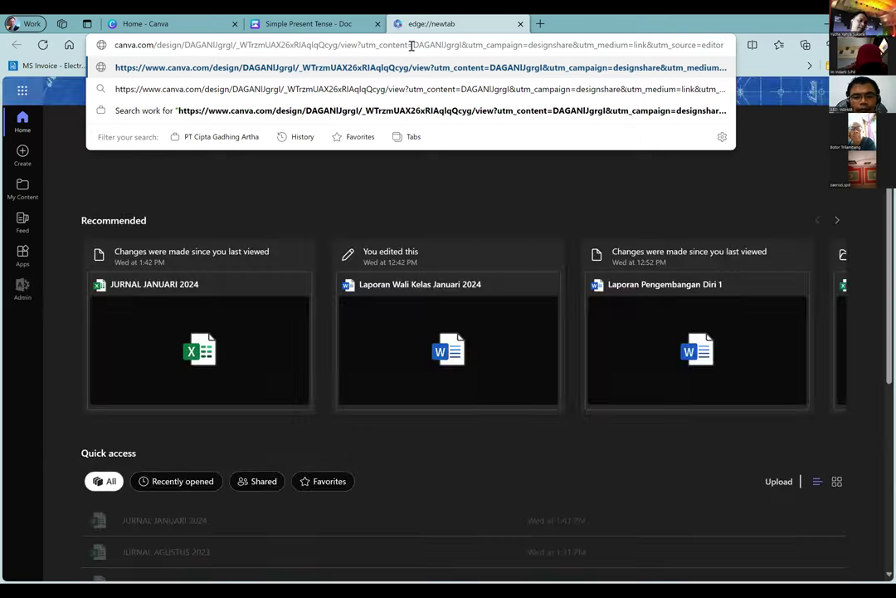
{"action": "key", "text": "Return"}
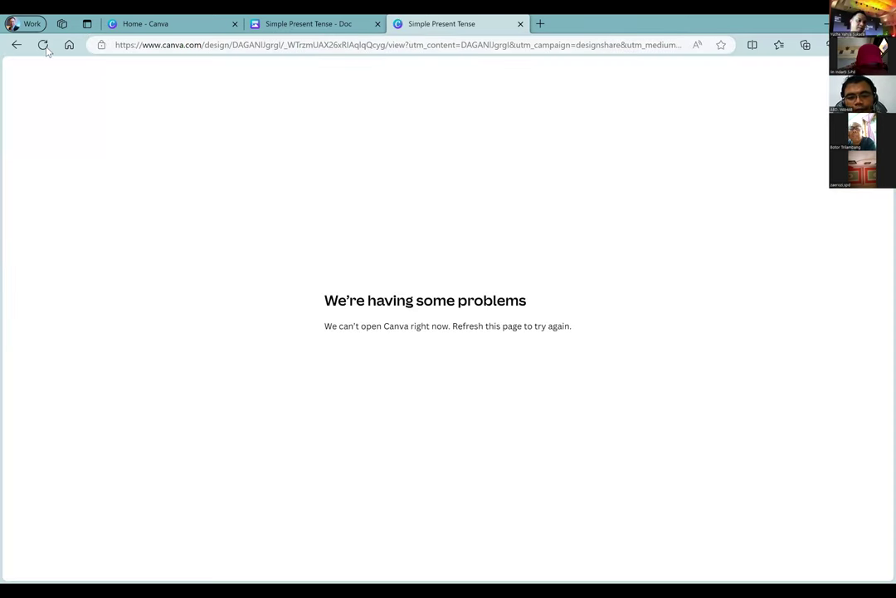
Step: Reload the failing shared page twice, then close the error tab
{"action": "left_click", "coordinate": [44, 46]}
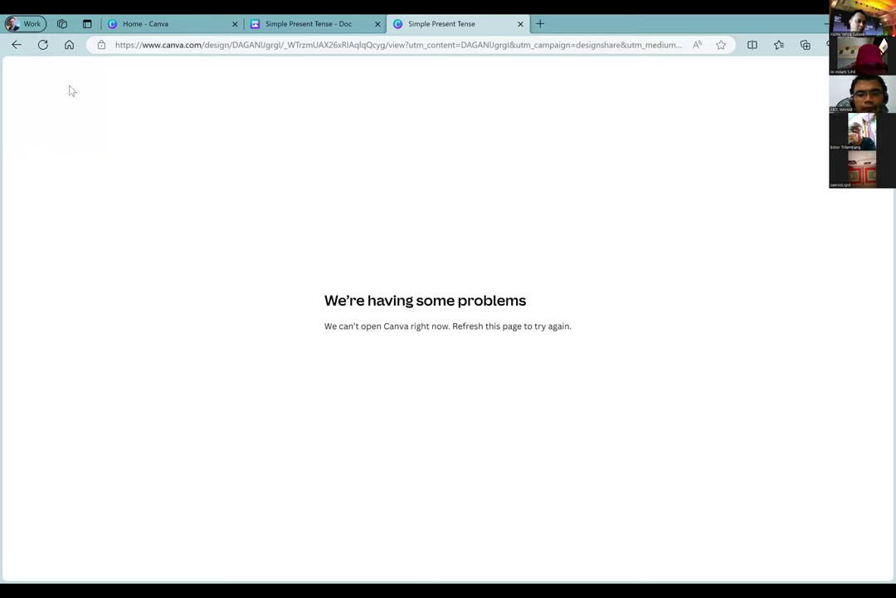
{"action": "left_click", "coordinate": [42, 44]}
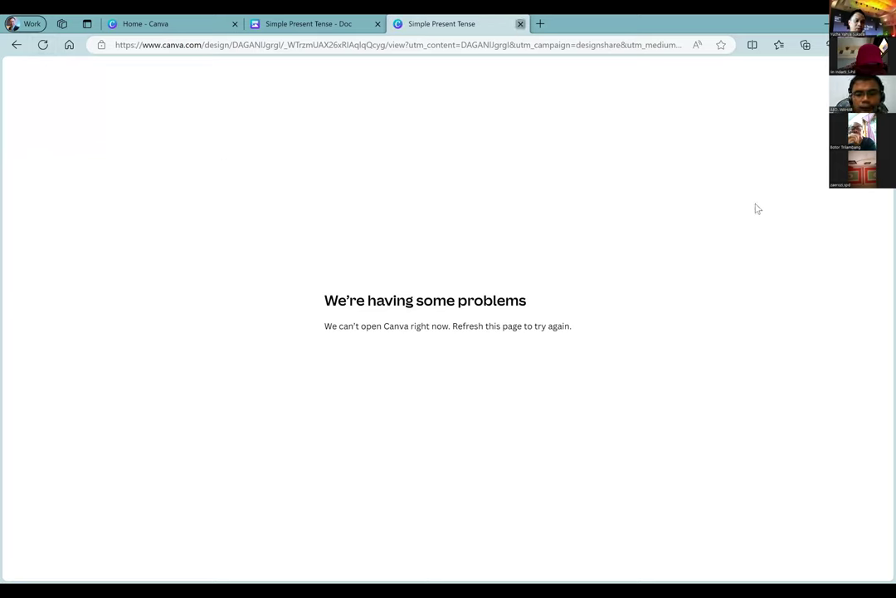
{"action": "key", "text": "ctrl+w"}
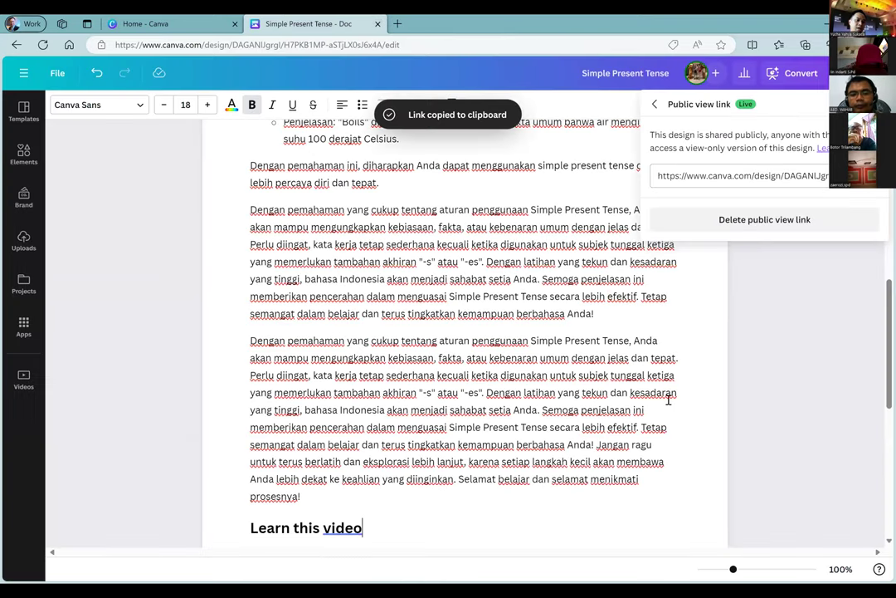
{"action": "key", "text": "Escape"}
{"action": "key", "text": "Escape"}
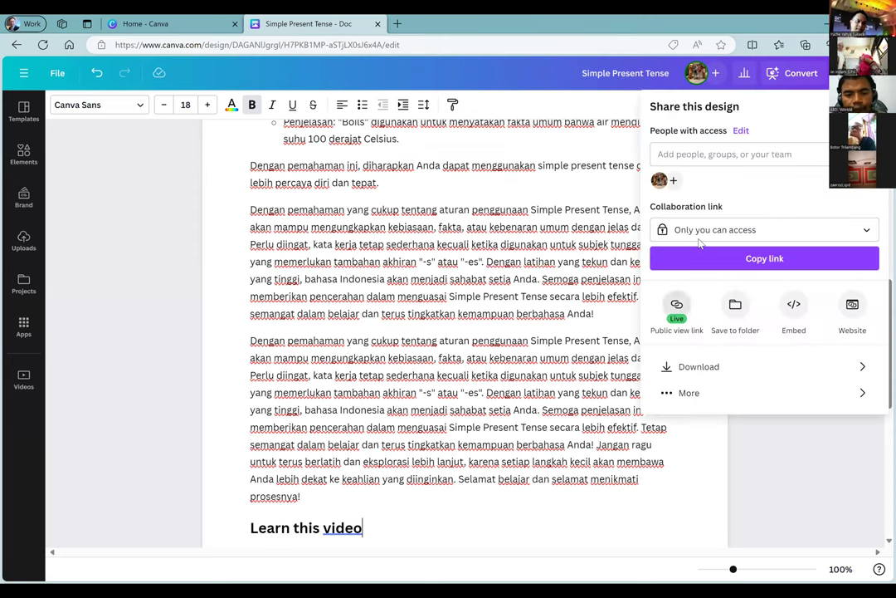
{"action": "left_click", "coordinate": [677, 306]}
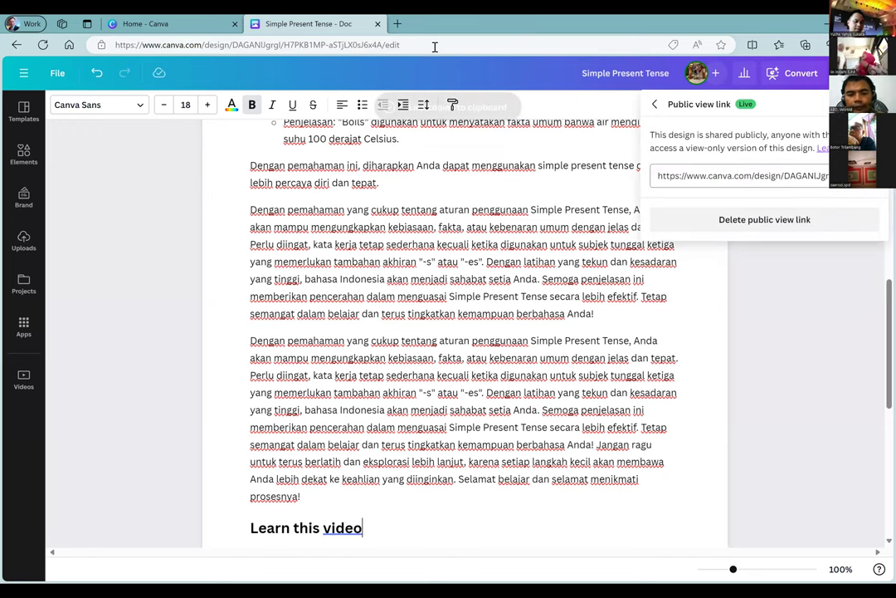
{"action": "key", "text": "ctrl+t"}
{"action": "key", "text": "ctrl+v"}
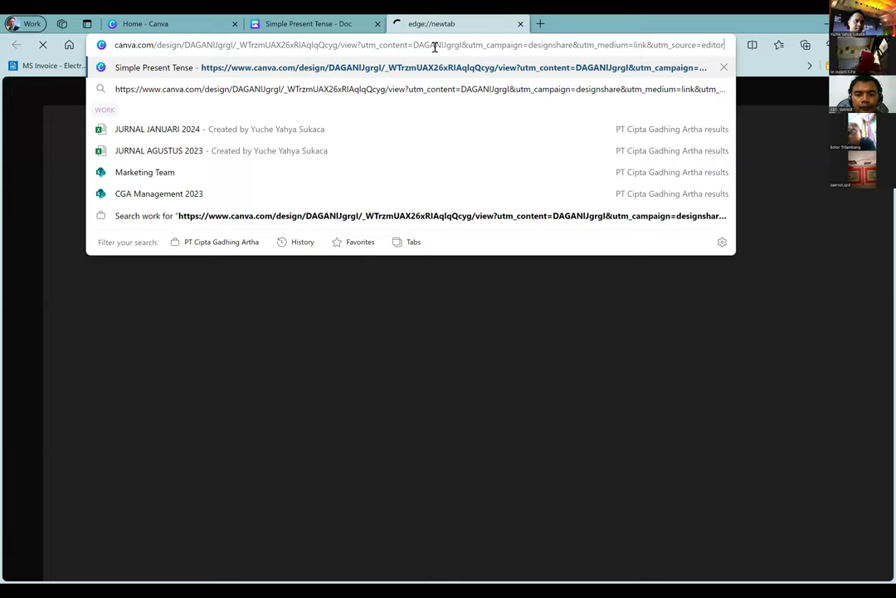
{"action": "key", "text": "Return"}
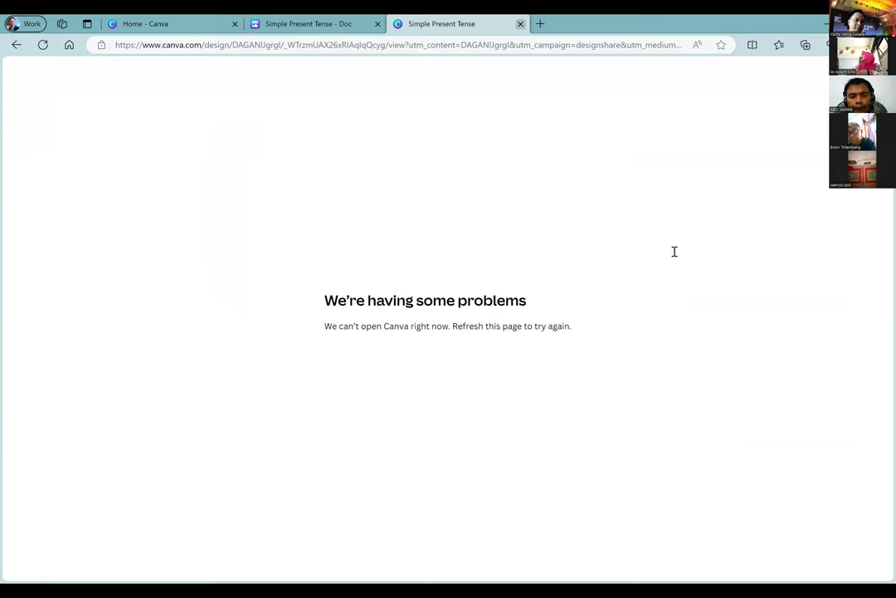
{"action": "key", "text": "ctrl+w"}
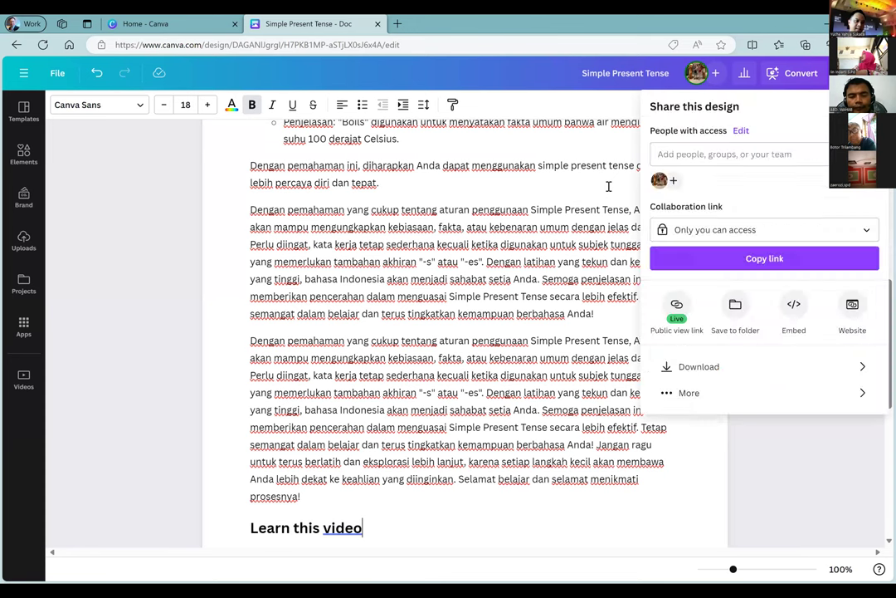
{"action": "left_click", "coordinate": [625, 428]}
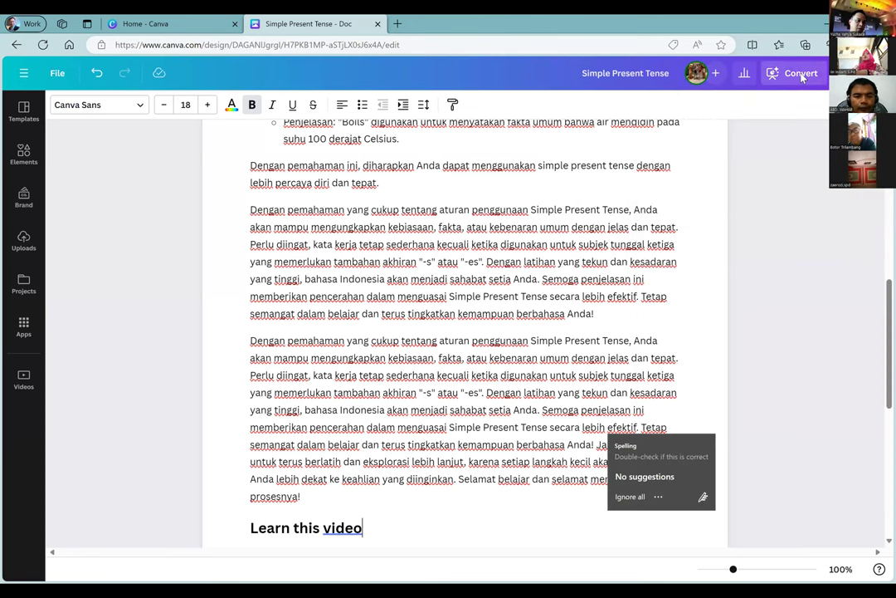
{"action": "left_click", "coordinate": [801, 74]}
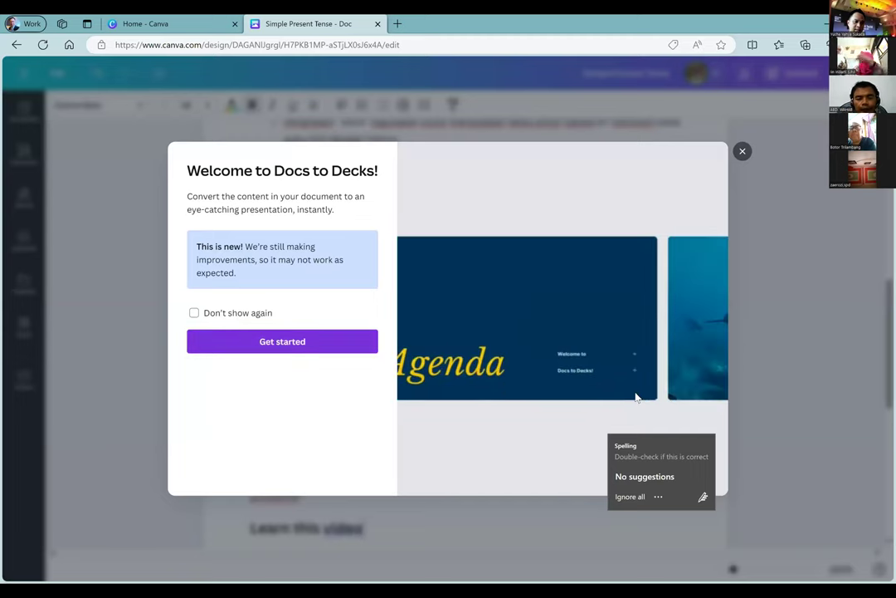
{"action": "key", "text": "Return"}
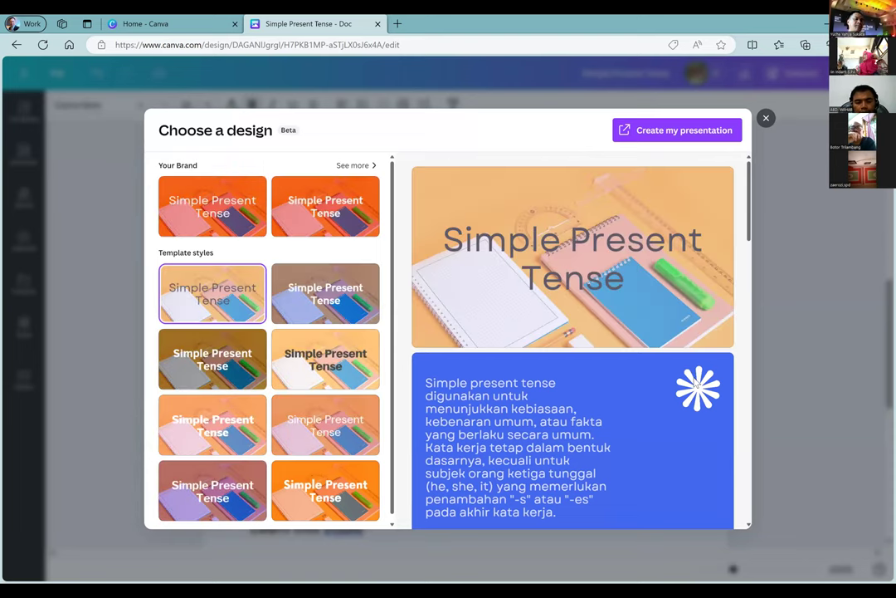
{"action": "scroll", "coordinate": [697, 383], "scroll_direction": "down", "scroll_amount": 2}
{"action": "scroll", "coordinate": [697, 383], "scroll_direction": "up", "scroll_amount": 2}
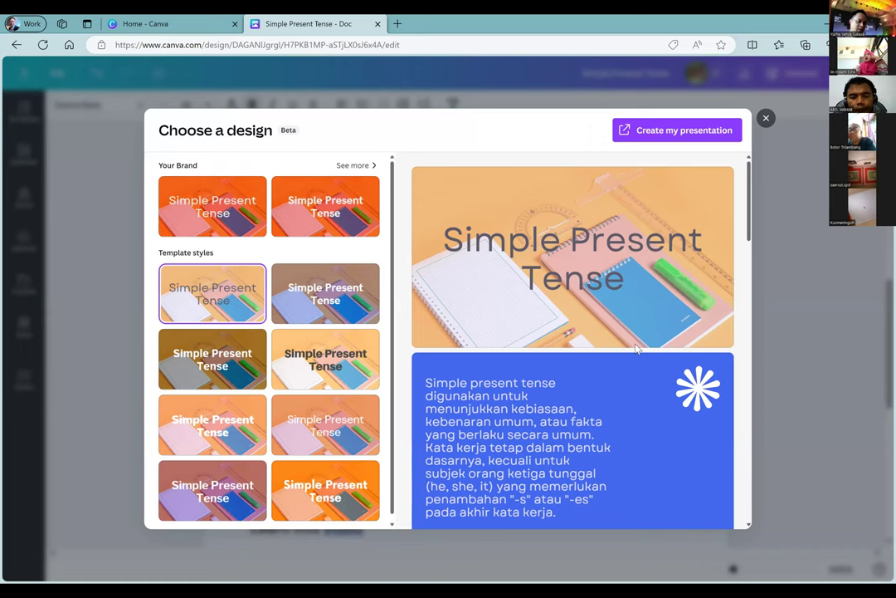
{"action": "scroll", "coordinate": [638, 349], "scroll_direction": "down", "scroll_amount": 3}
{"action": "scroll", "coordinate": [637, 349], "scroll_direction": "up", "scroll_amount": 3}
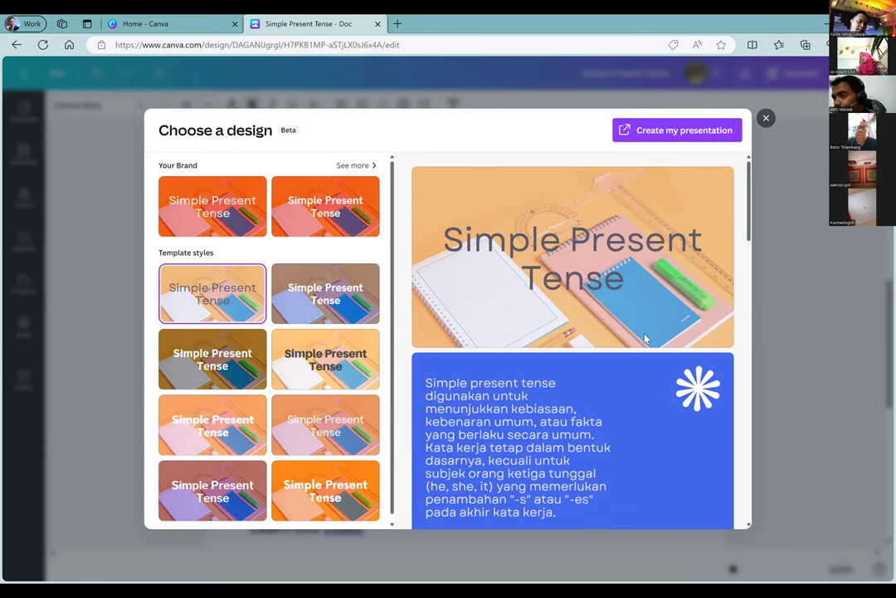
{"action": "scroll", "coordinate": [645, 338], "scroll_direction": "down", "scroll_amount": 2}
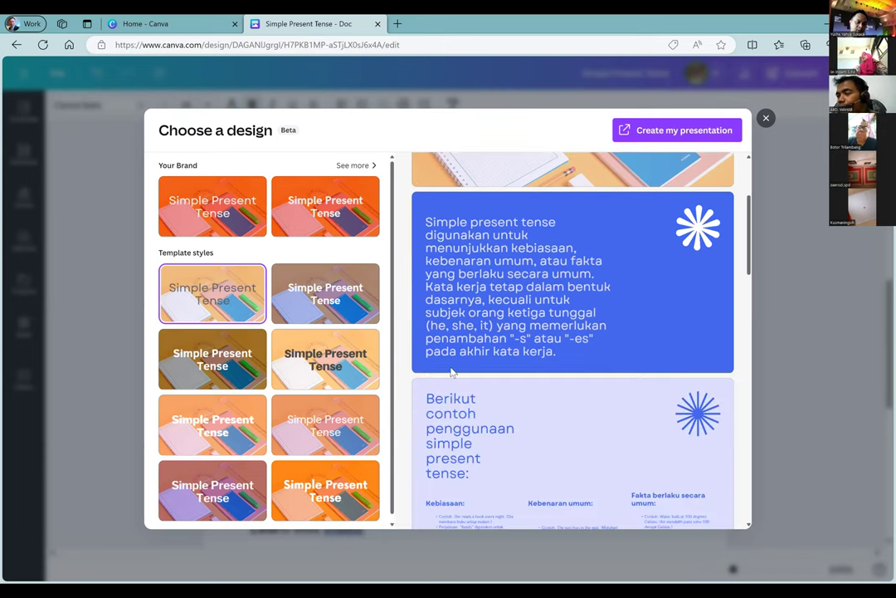
{"action": "scroll", "coordinate": [456, 378], "scroll_direction": "down", "scroll_amount": 1}
{"action": "scroll", "coordinate": [576, 417], "scroll_direction": "down", "scroll_amount": 1}
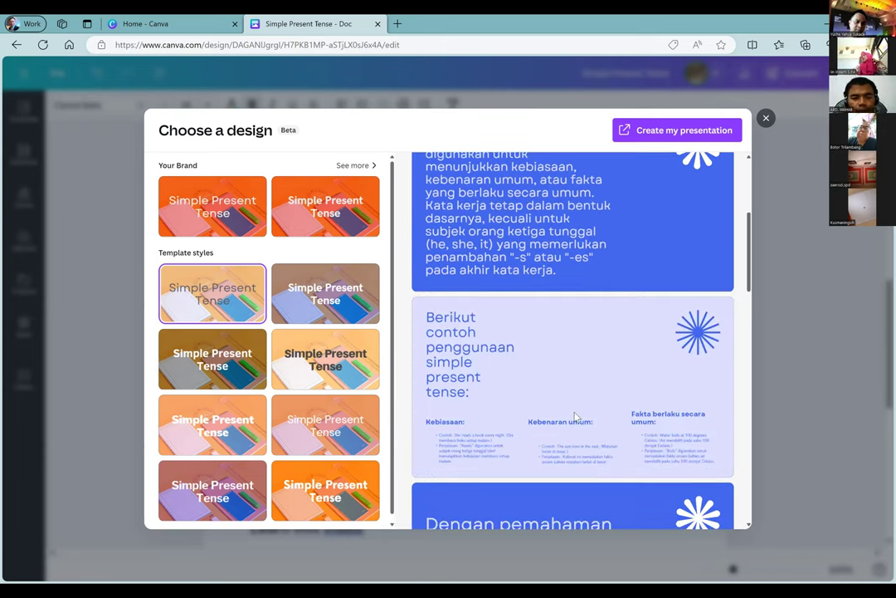
{"action": "scroll", "coordinate": [617, 384], "scroll_direction": "down", "scroll_amount": 2}
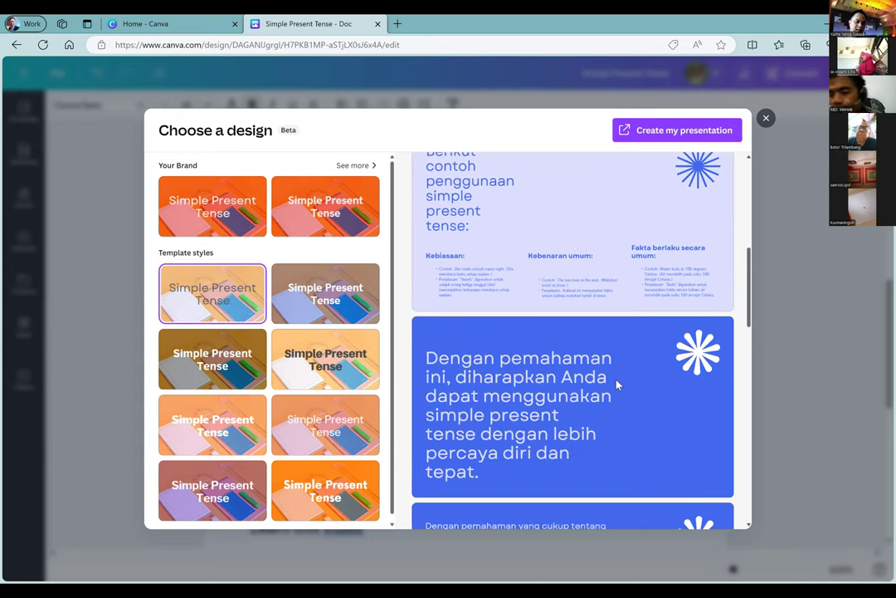
{"action": "scroll", "coordinate": [595, 422], "scroll_direction": "down", "scroll_amount": 1}
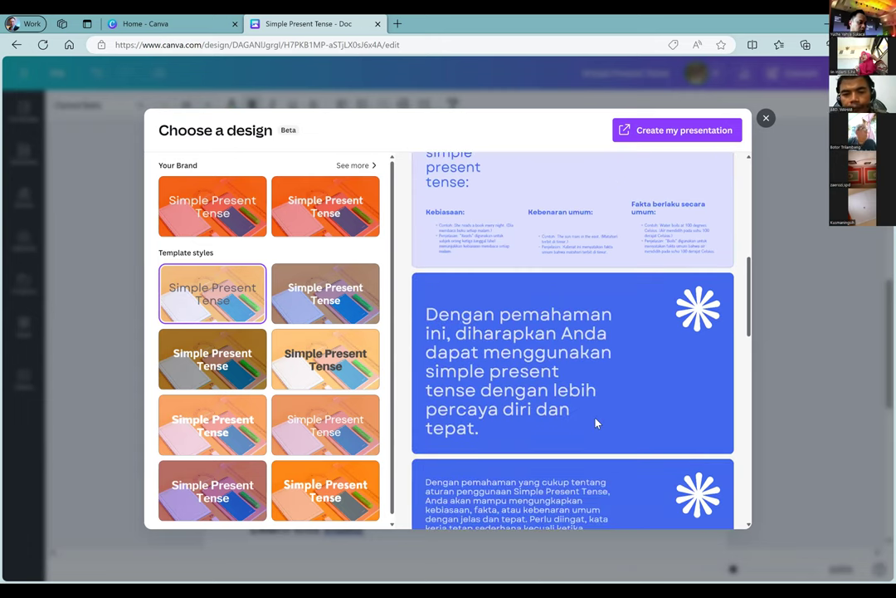
{"action": "scroll", "coordinate": [595, 422], "scroll_direction": "down", "scroll_amount": 2}
{"action": "scroll", "coordinate": [595, 422], "scroll_direction": "down", "scroll_amount": 8}
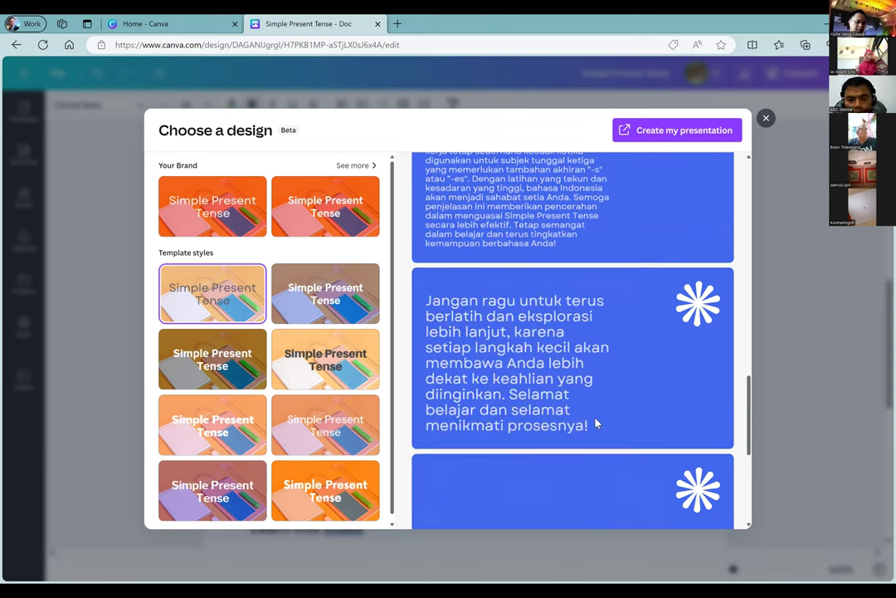
{"action": "scroll", "coordinate": [595, 422], "scroll_direction": "down", "scroll_amount": 1}
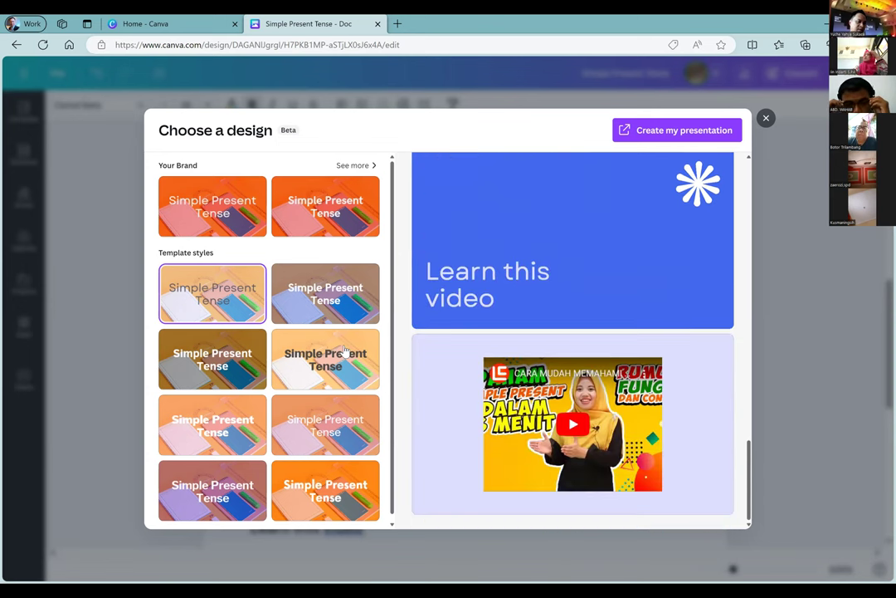
Step: Preview the presentation slides in the brown template style
{"action": "left_click", "coordinate": [338, 290]}
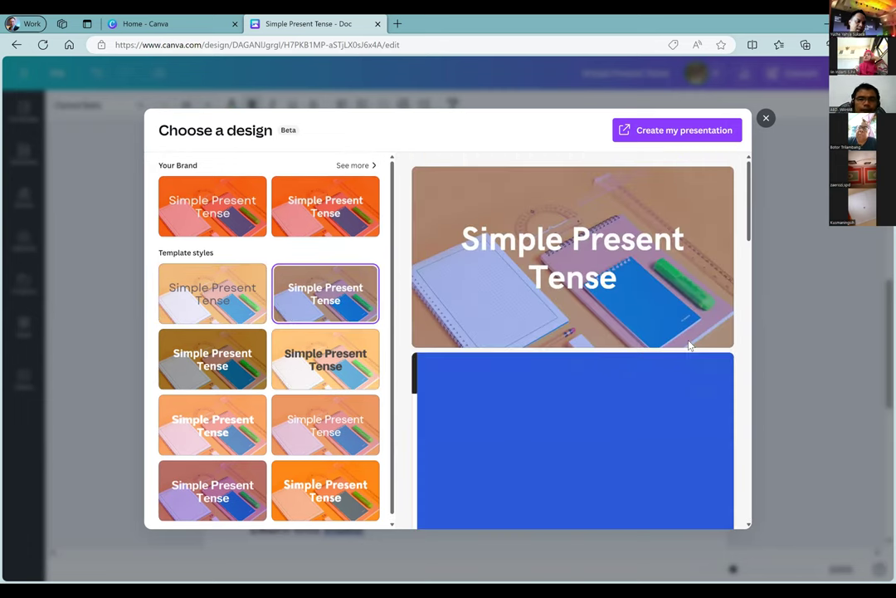
{"action": "scroll", "coordinate": [548, 384], "scroll_direction": "down", "scroll_amount": 2}
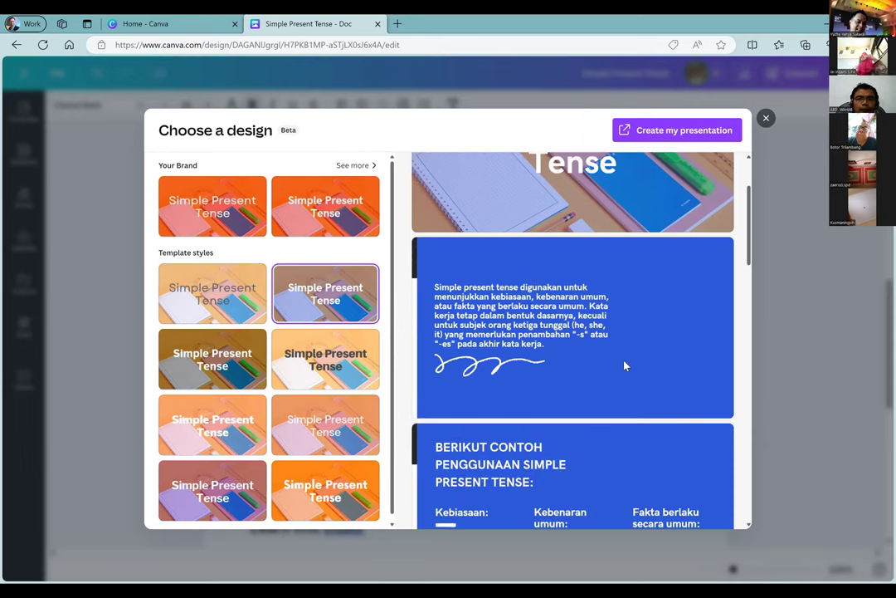
{"action": "scroll", "coordinate": [626, 366], "scroll_direction": "down", "scroll_amount": 2}
{"action": "scroll", "coordinate": [626, 366], "scroll_direction": "down", "scroll_amount": 1}
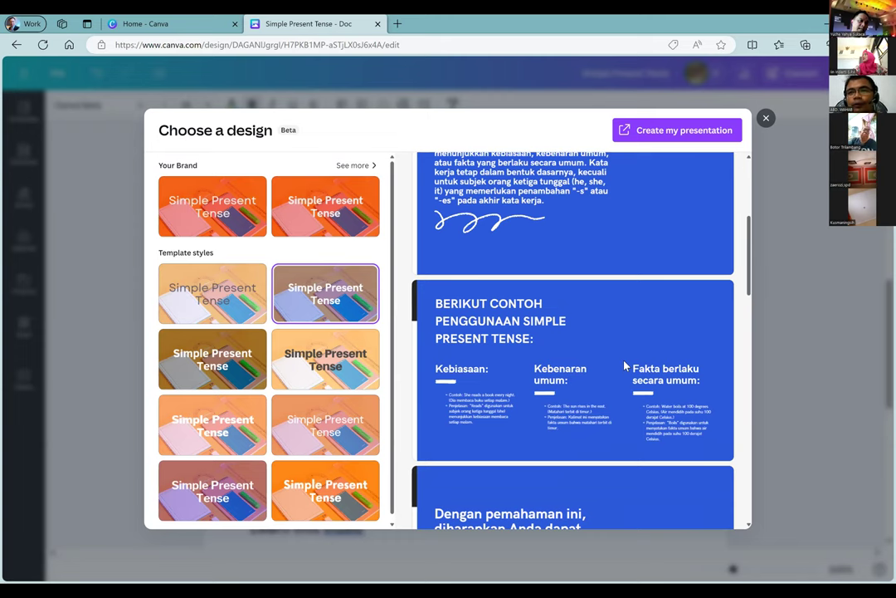
{"action": "scroll", "coordinate": [625, 365], "scroll_direction": "down", "scroll_amount": 5}
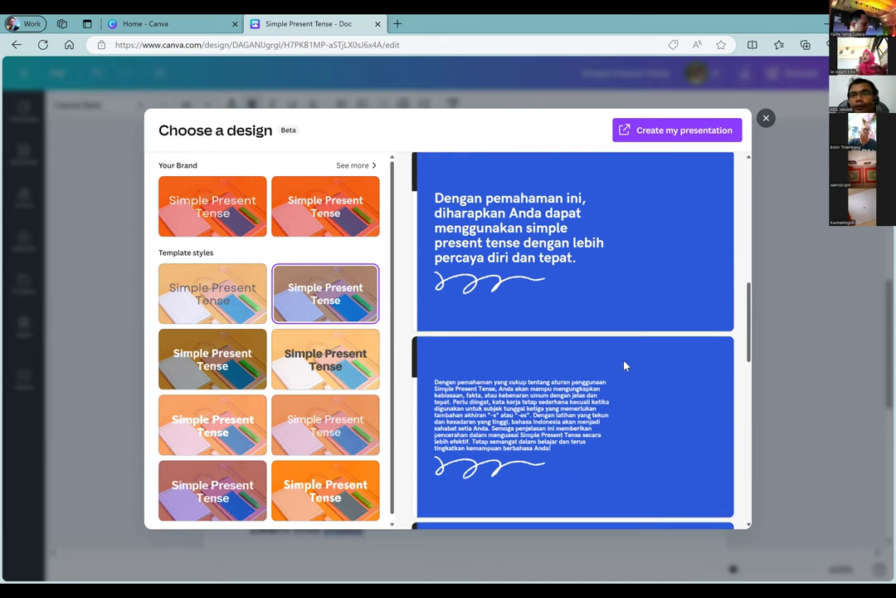
{"action": "scroll", "coordinate": [625, 365], "scroll_direction": "down", "scroll_amount": 2}
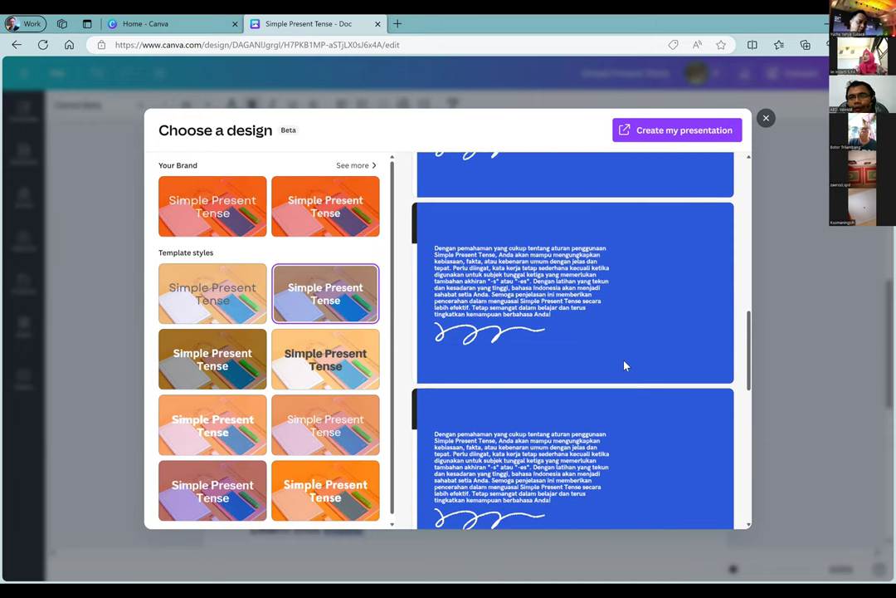
{"action": "scroll", "coordinate": [307, 380], "scroll_direction": "down", "scroll_amount": 1}
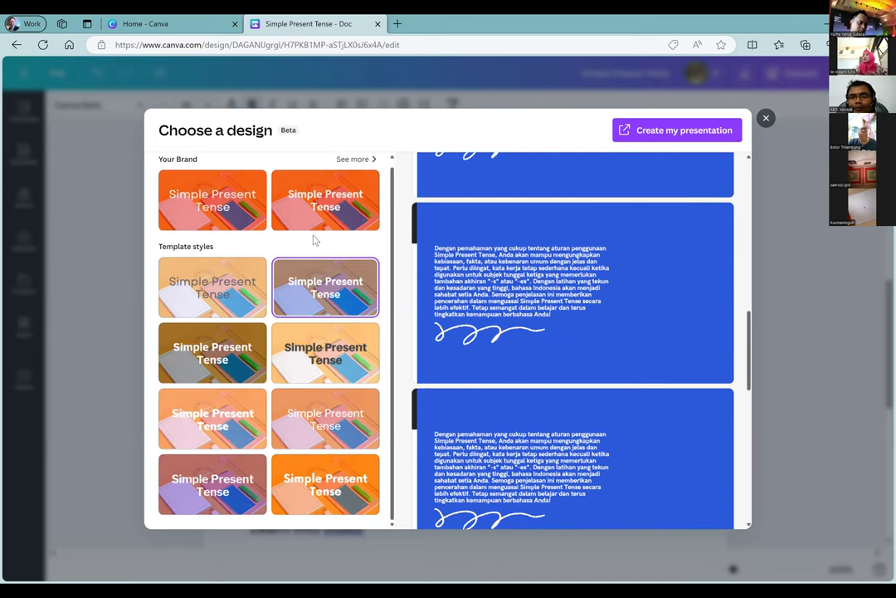
Step: Compare the slides in the orange template style
{"action": "left_click", "coordinate": [320, 482]}
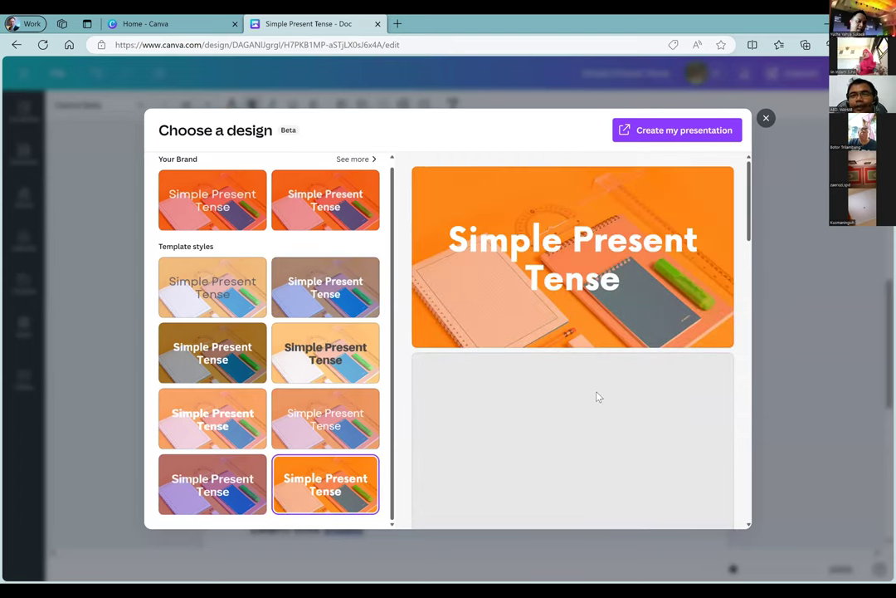
{"action": "scroll", "coordinate": [596, 396], "scroll_direction": "down", "scroll_amount": 2}
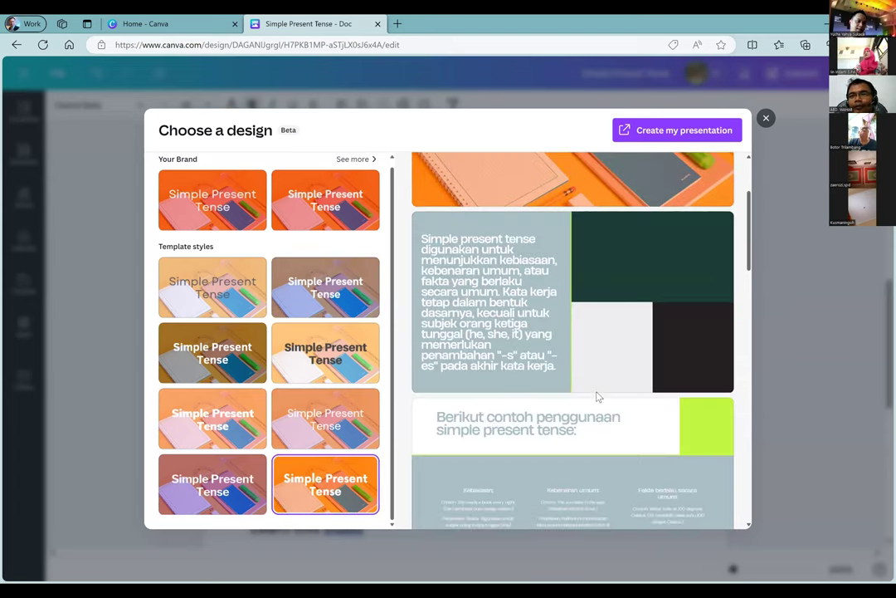
{"action": "scroll", "coordinate": [598, 397], "scroll_direction": "up", "scroll_amount": 1}
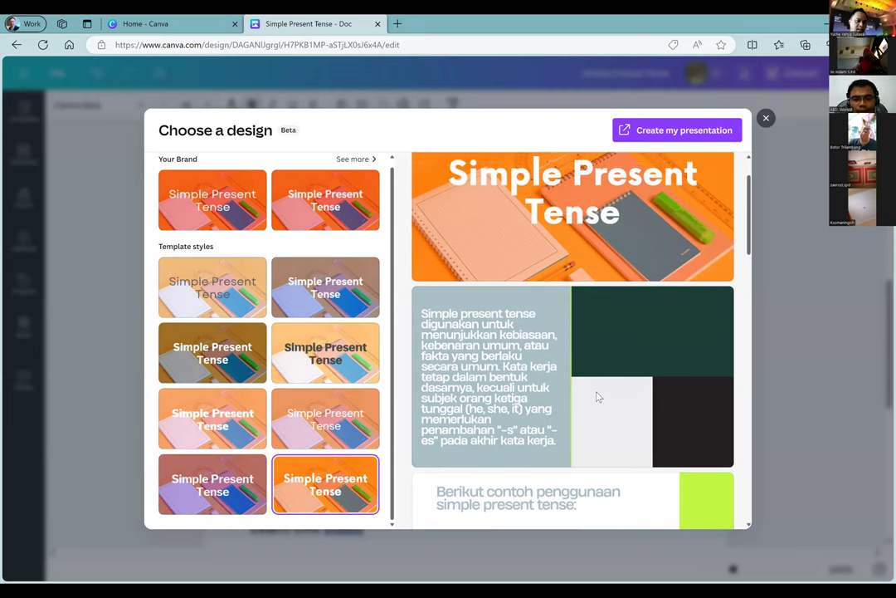
{"action": "scroll", "coordinate": [596, 397], "scroll_direction": "down", "scroll_amount": 8}
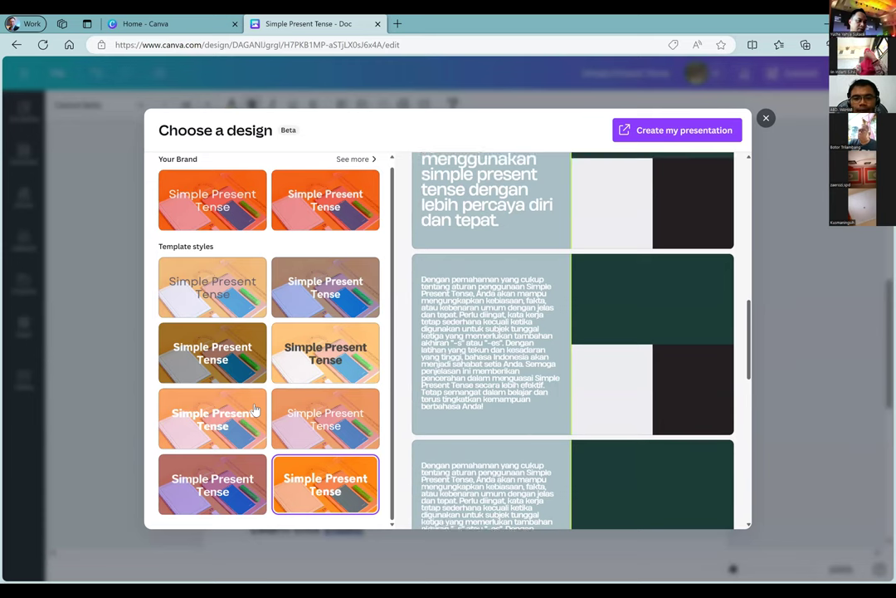
Step: Preview the mustard-toned template style, then generate the presentation from the chosen style
{"action": "left_click", "coordinate": [223, 351]}
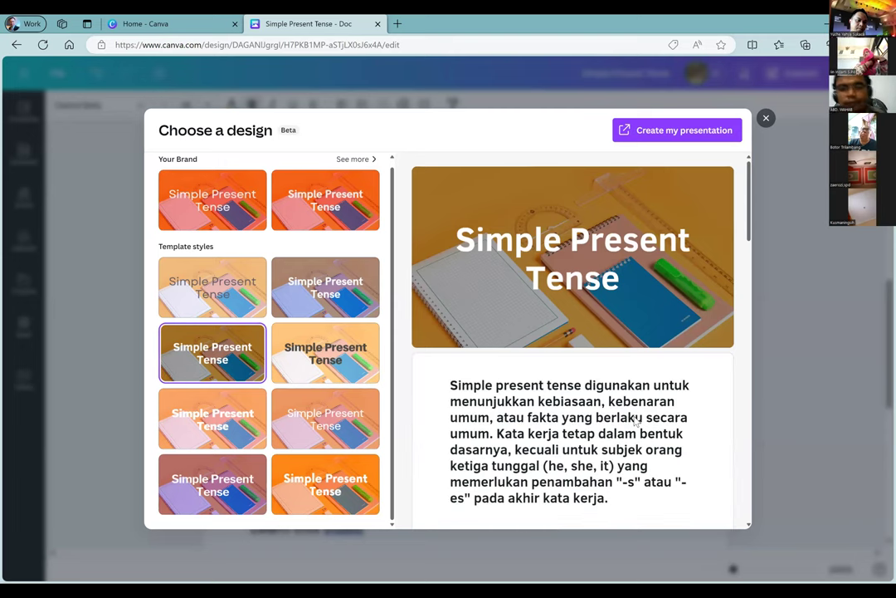
{"action": "scroll", "coordinate": [637, 422], "scroll_direction": "down", "scroll_amount": 2}
{"action": "scroll", "coordinate": [637, 421], "scroll_direction": "down", "scroll_amount": 4}
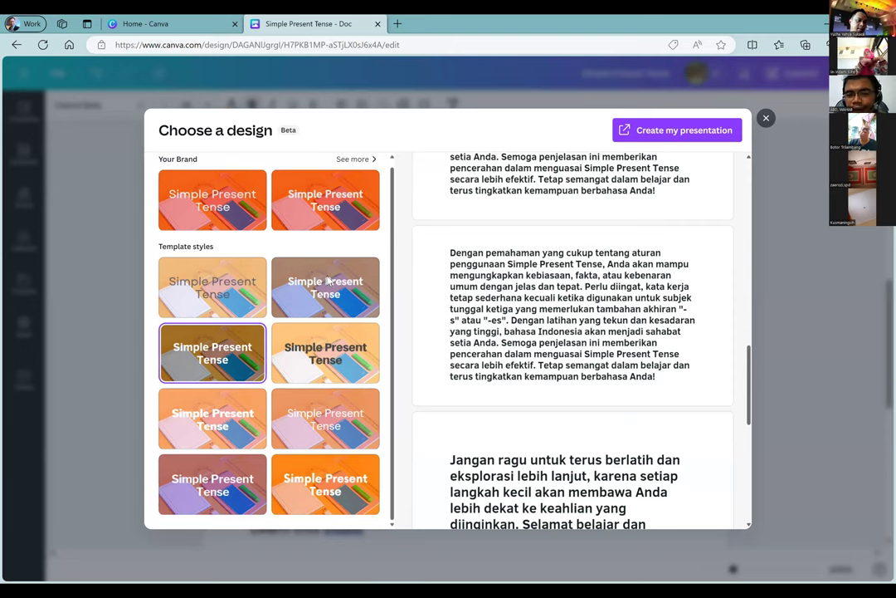
{"action": "scroll", "coordinate": [570, 390], "scroll_direction": "down", "scroll_amount": 4}
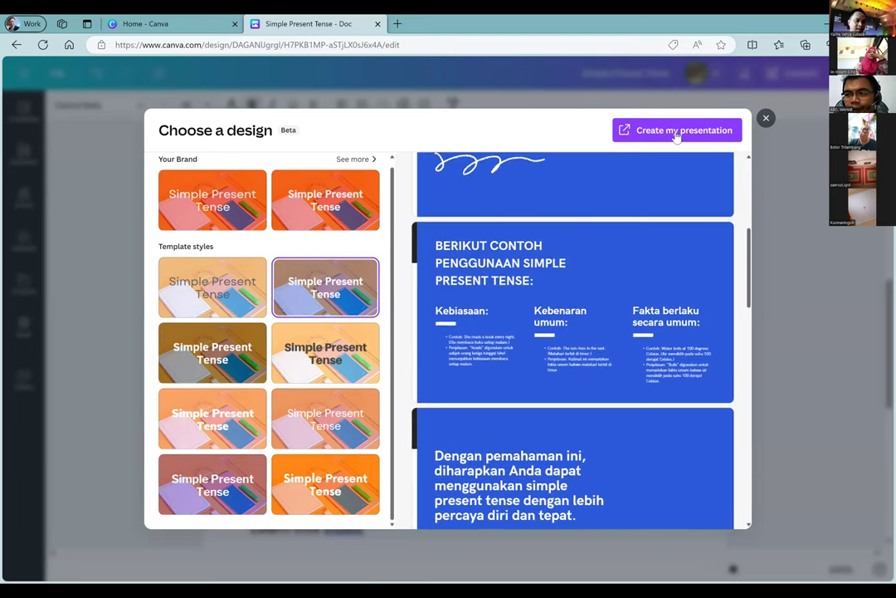
{"action": "left_click", "coordinate": [676, 133]}
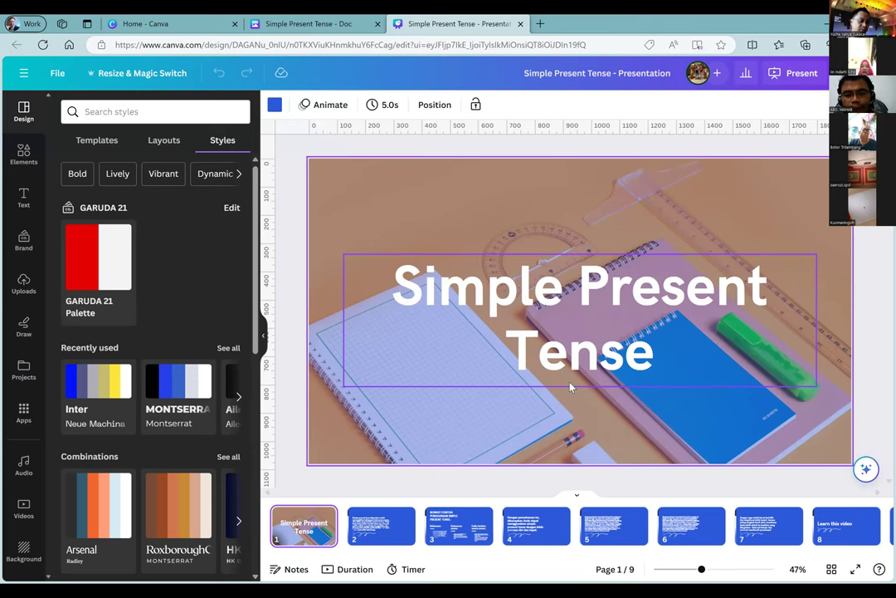
Step: Choose full-screen presenting for the 9-slide Simple Present Tense deck
{"action": "left_click", "coordinate": [791, 83]}
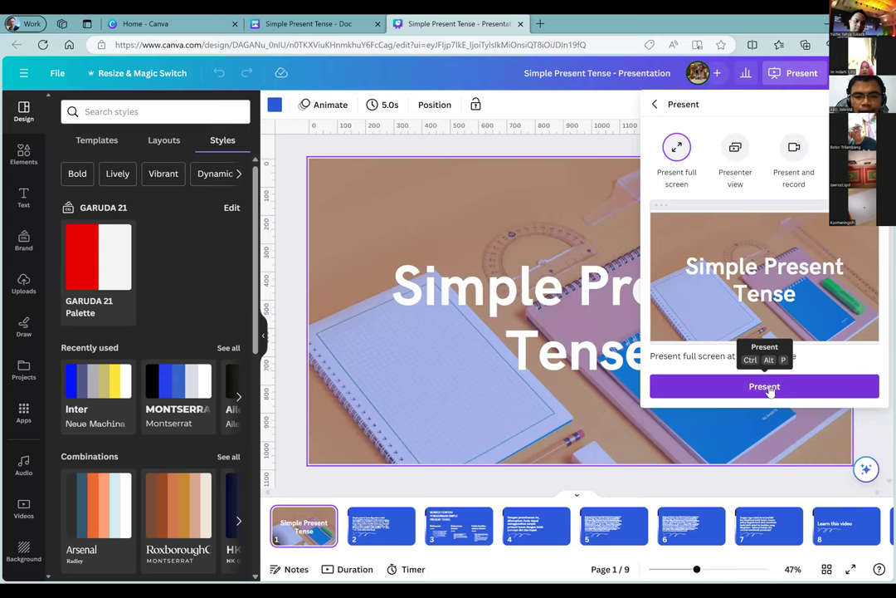
{"action": "right_click", "coordinate": [769, 389]}
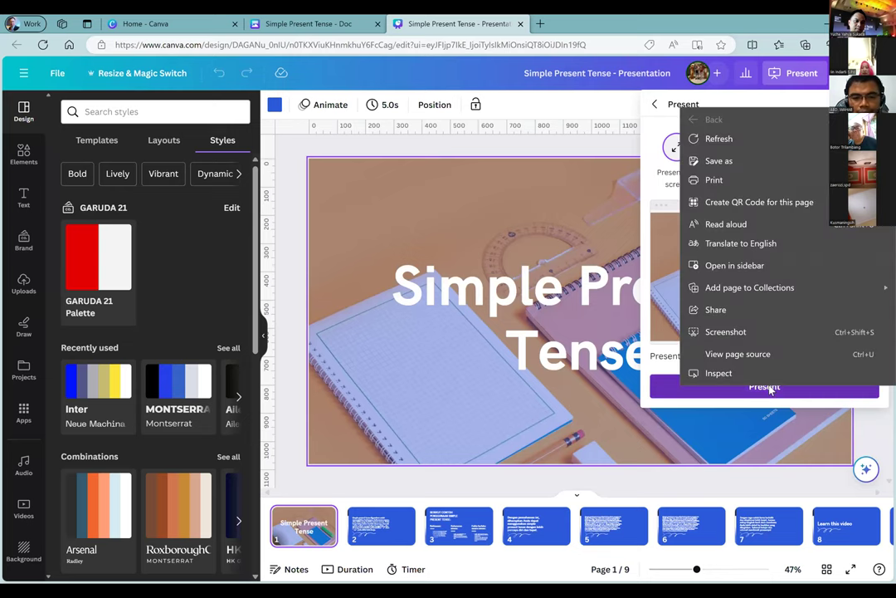
{"action": "left_click", "coordinate": [719, 401]}
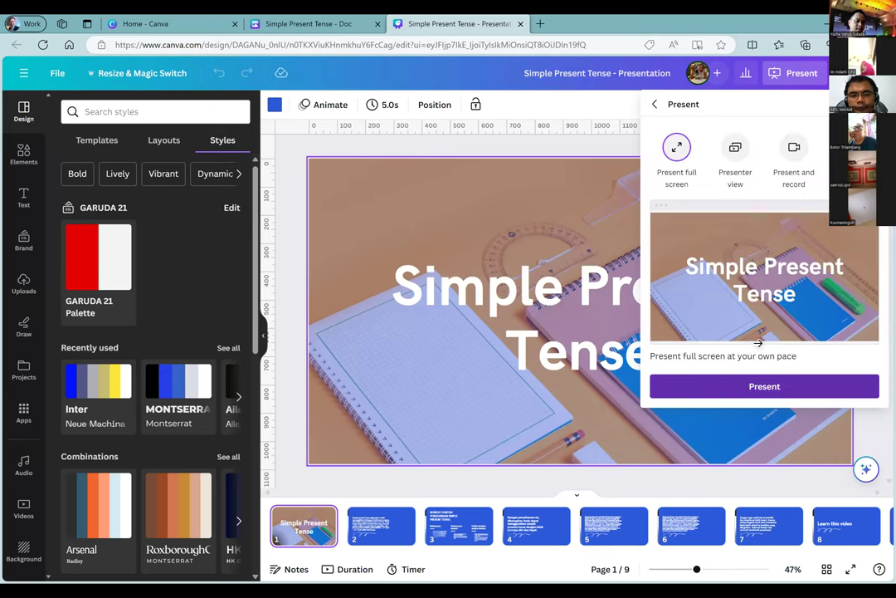
{"action": "left_click", "coordinate": [764, 386]}
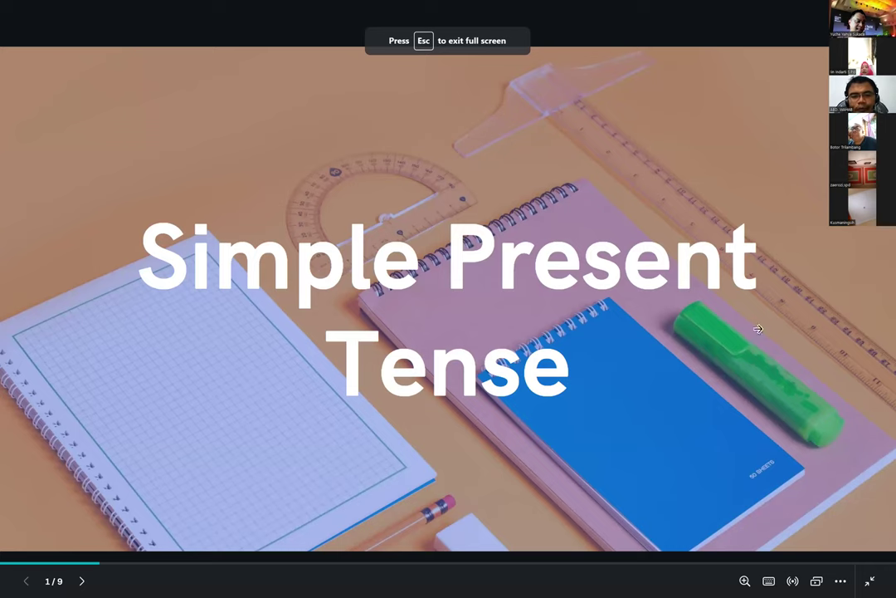
Step: Start the full-screen slideshow and advance from the title slide to slide 2
{"action": "left_click", "coordinate": [558, 146]}
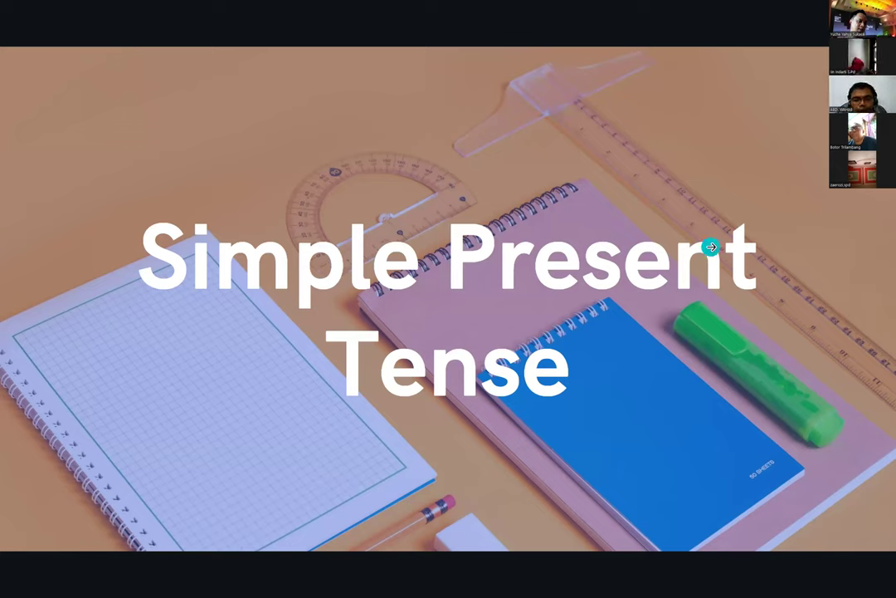
{"action": "left_click", "coordinate": [712, 246]}
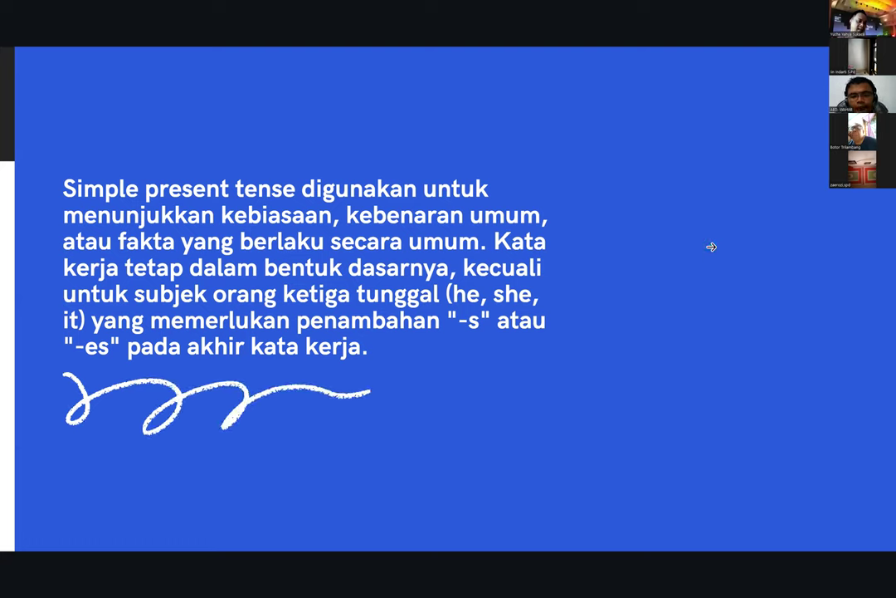